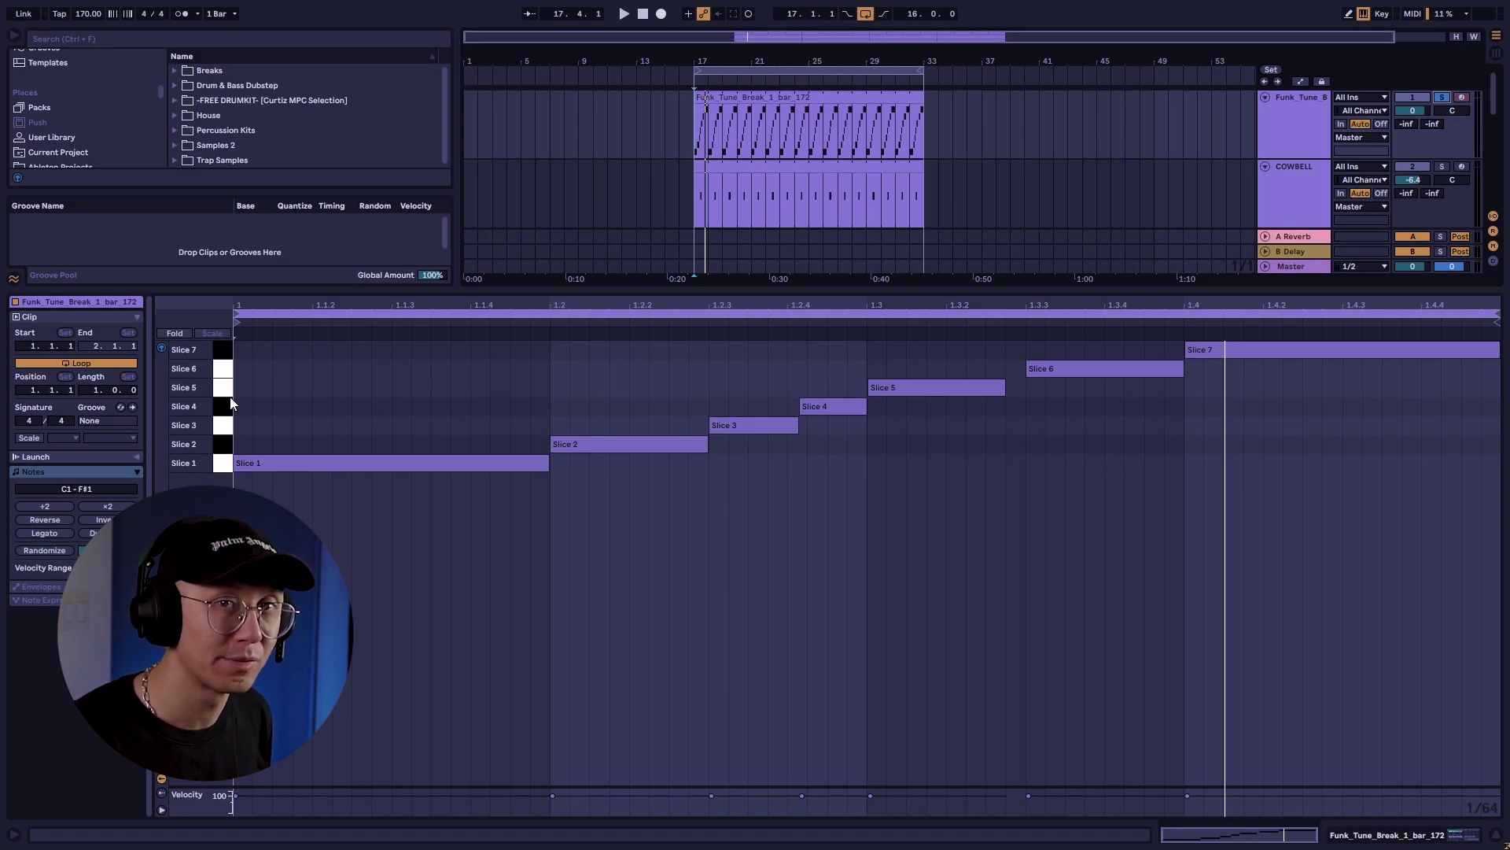
Play the arrangement, replay it from bar 17 on the SUB track, then open ShaperBox's reverb type list
key(space)
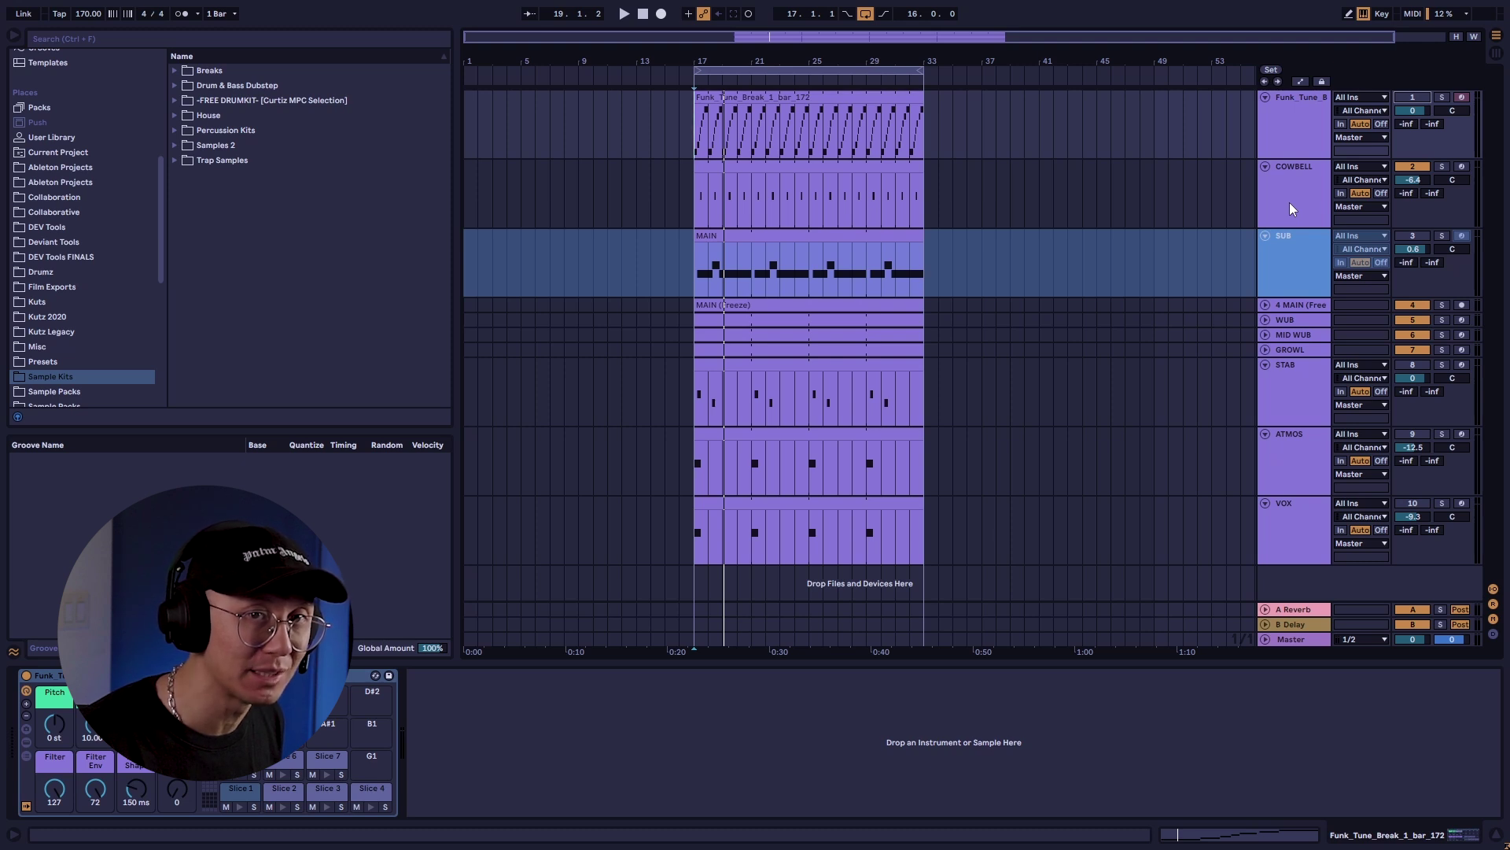
key(space)
click(691, 274)
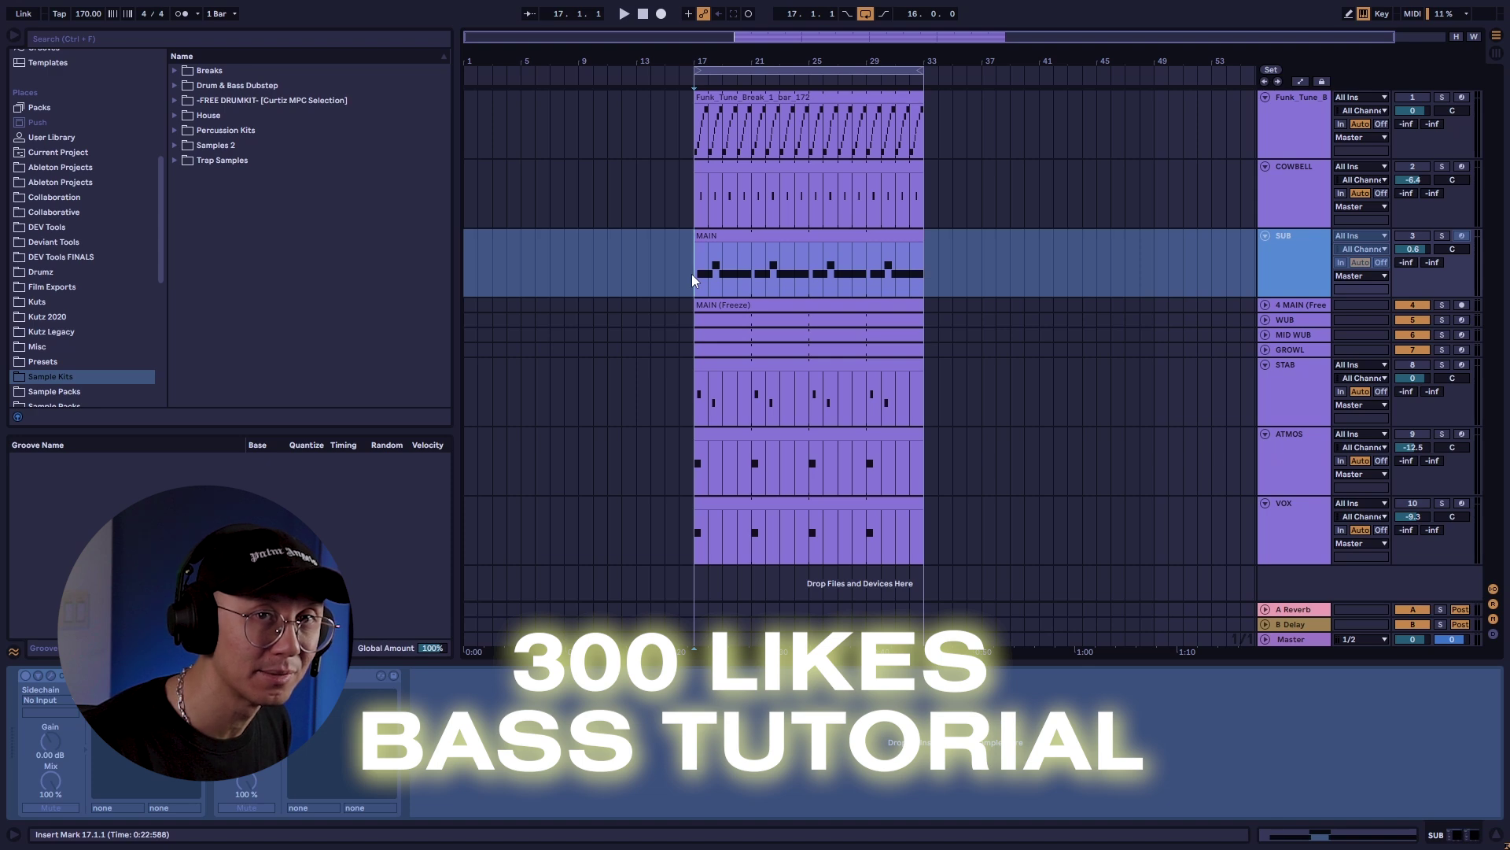
key(space)
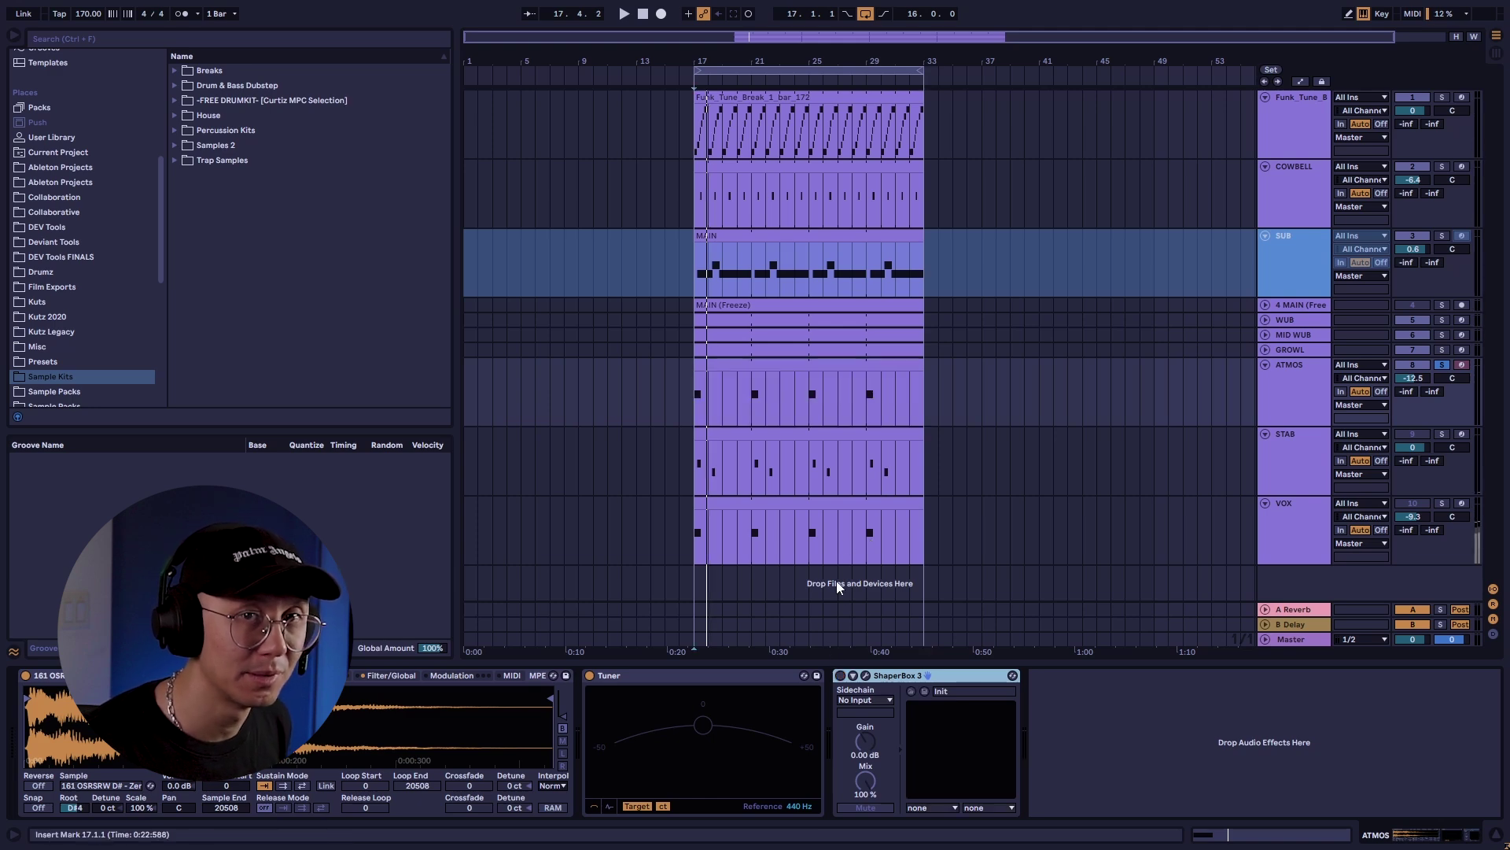
key(space)
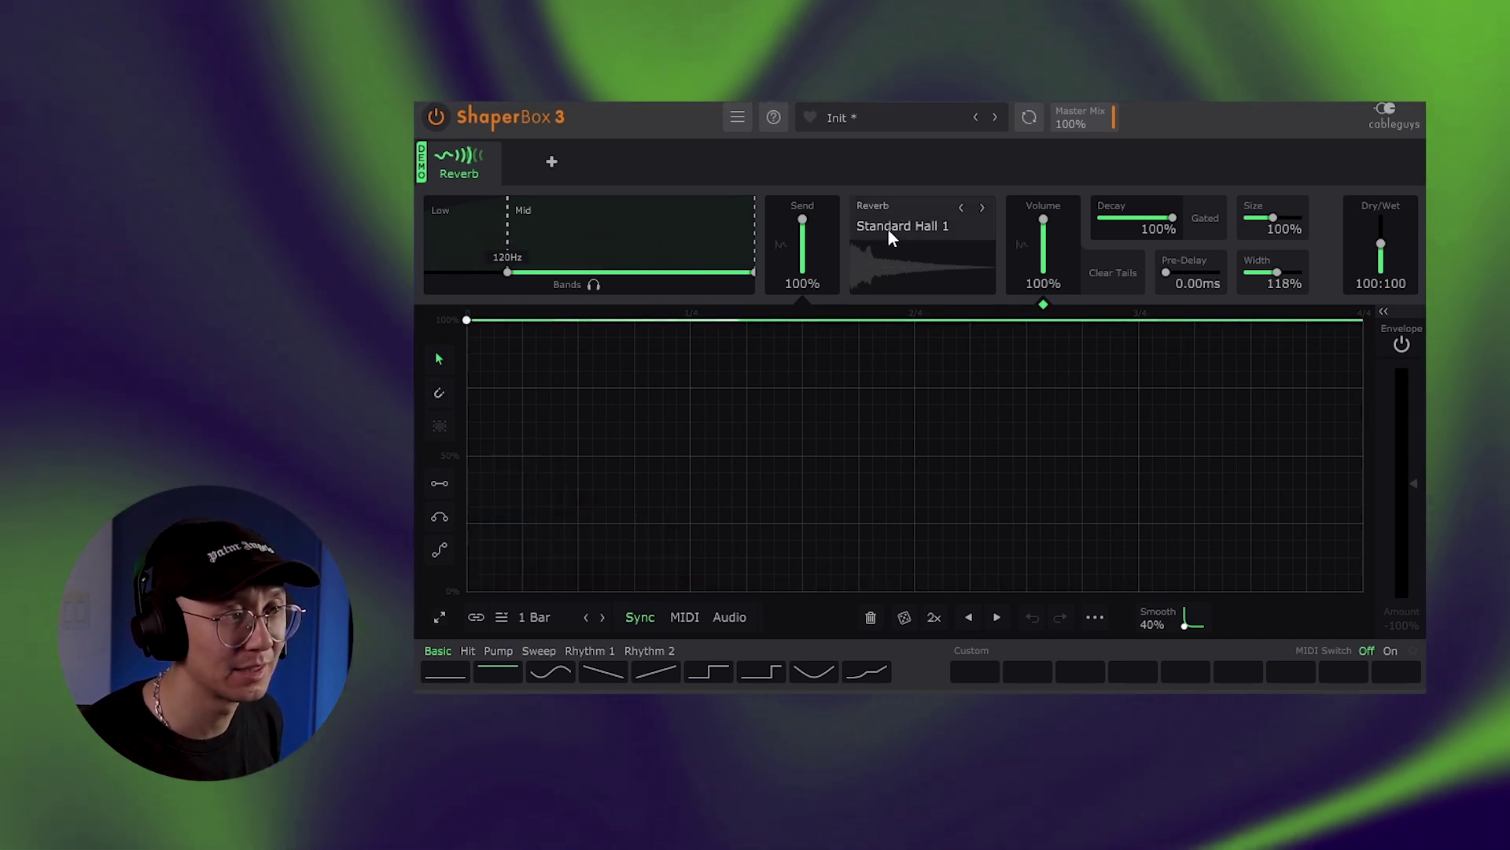
click(888, 228)
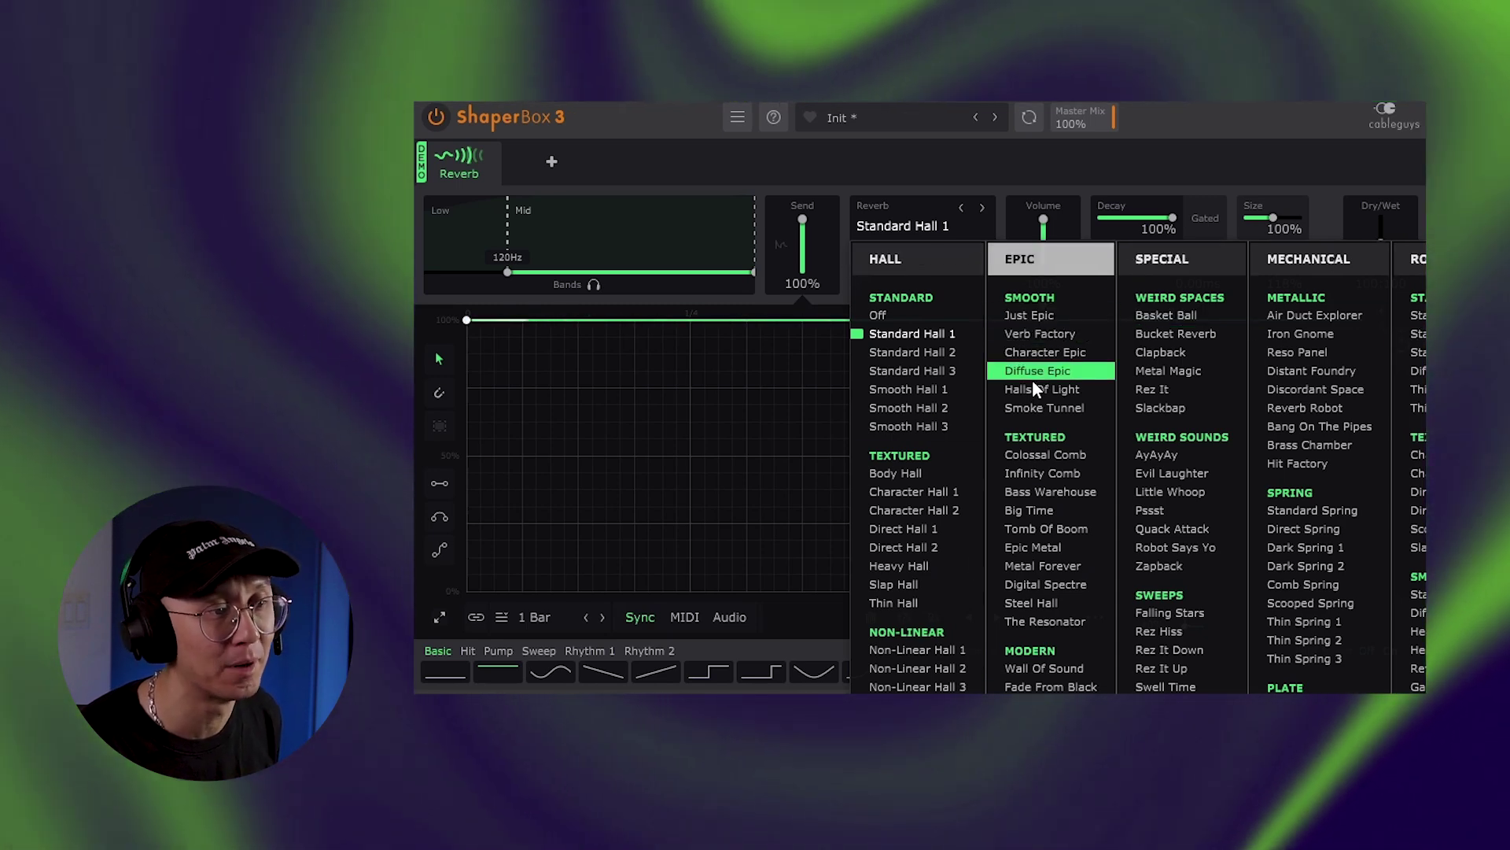
Try the Character Hall 2 and Character Epic reverbs, then scroll through further types
click(914, 510)
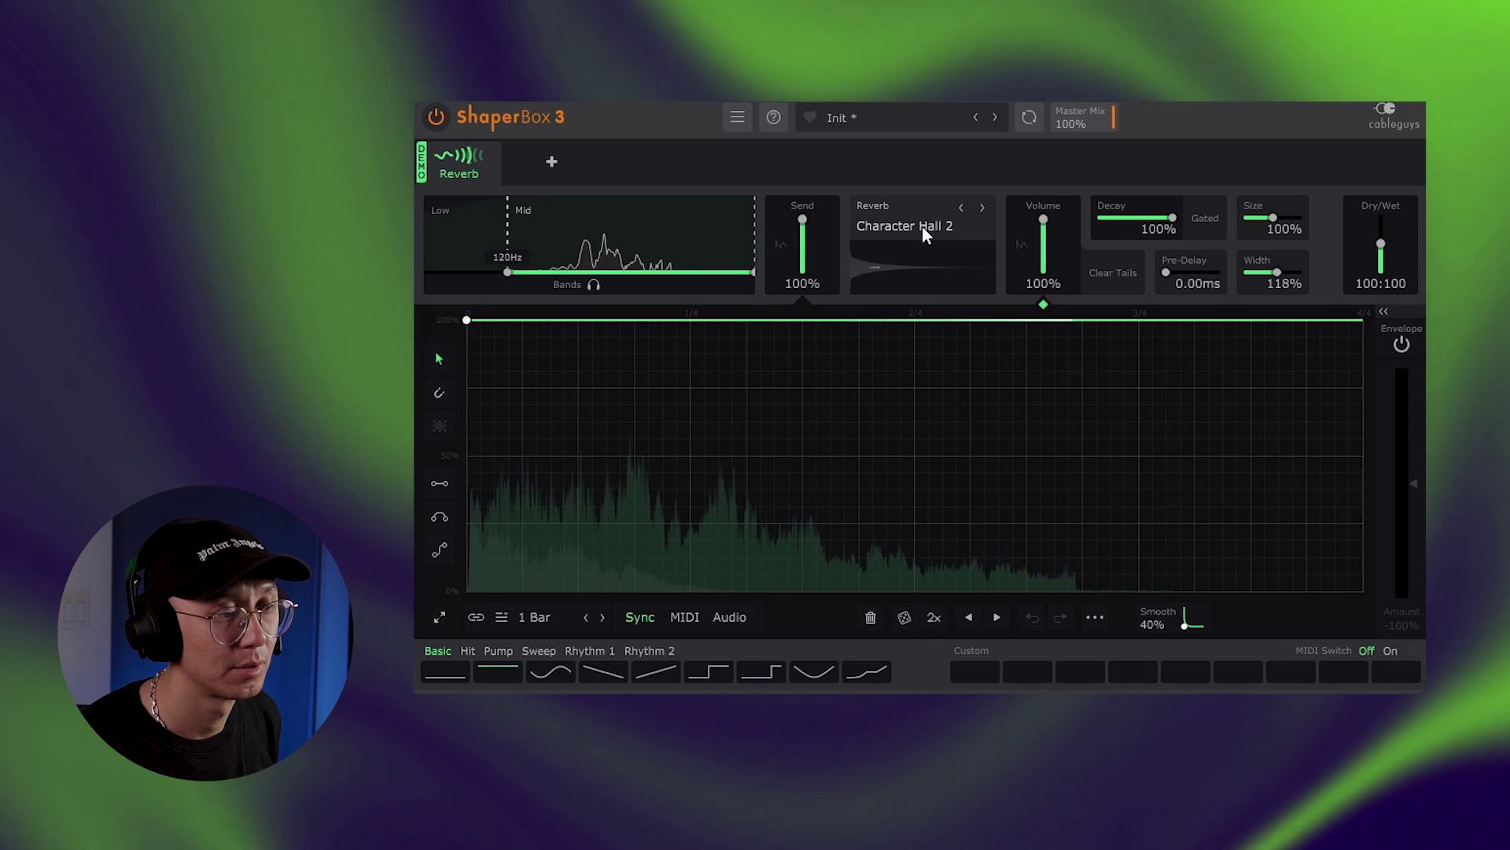
click(922, 225)
click(1013, 356)
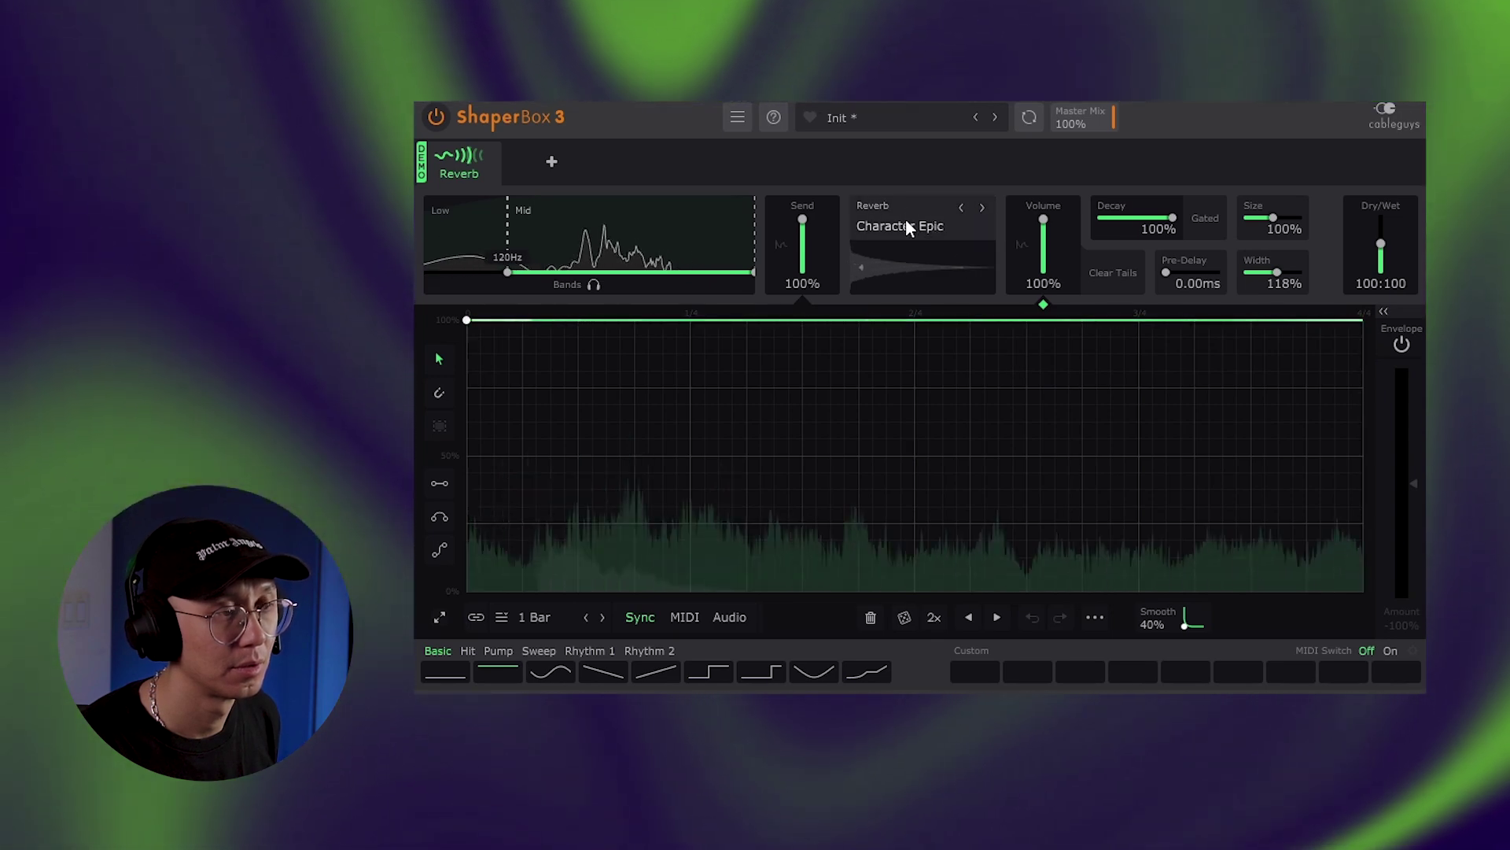
scroll(909, 223, down, 1)
scroll(913, 224, down, 1)
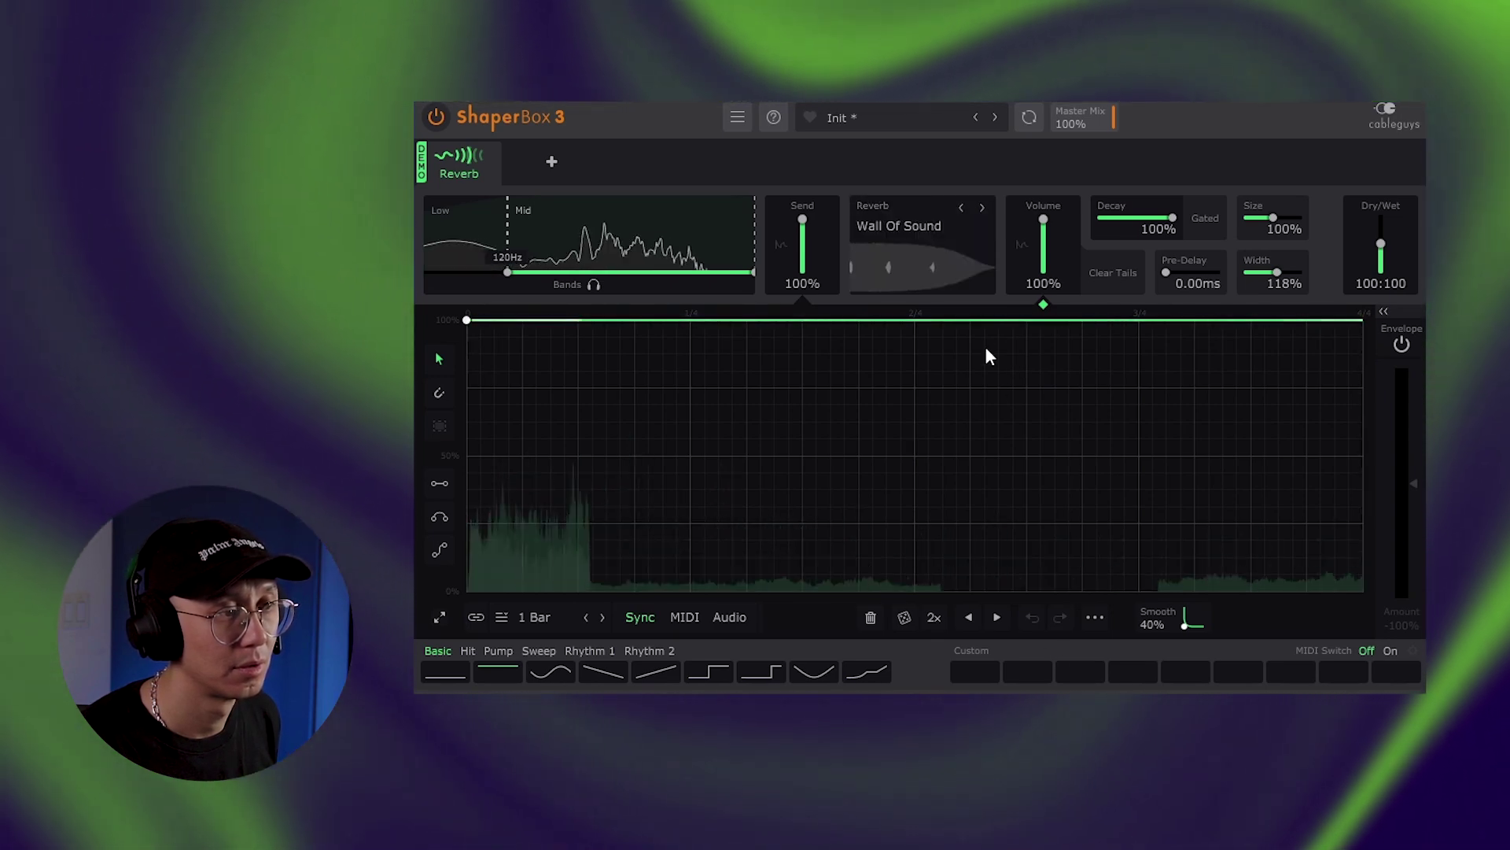
scroll(909, 224, down, 1)
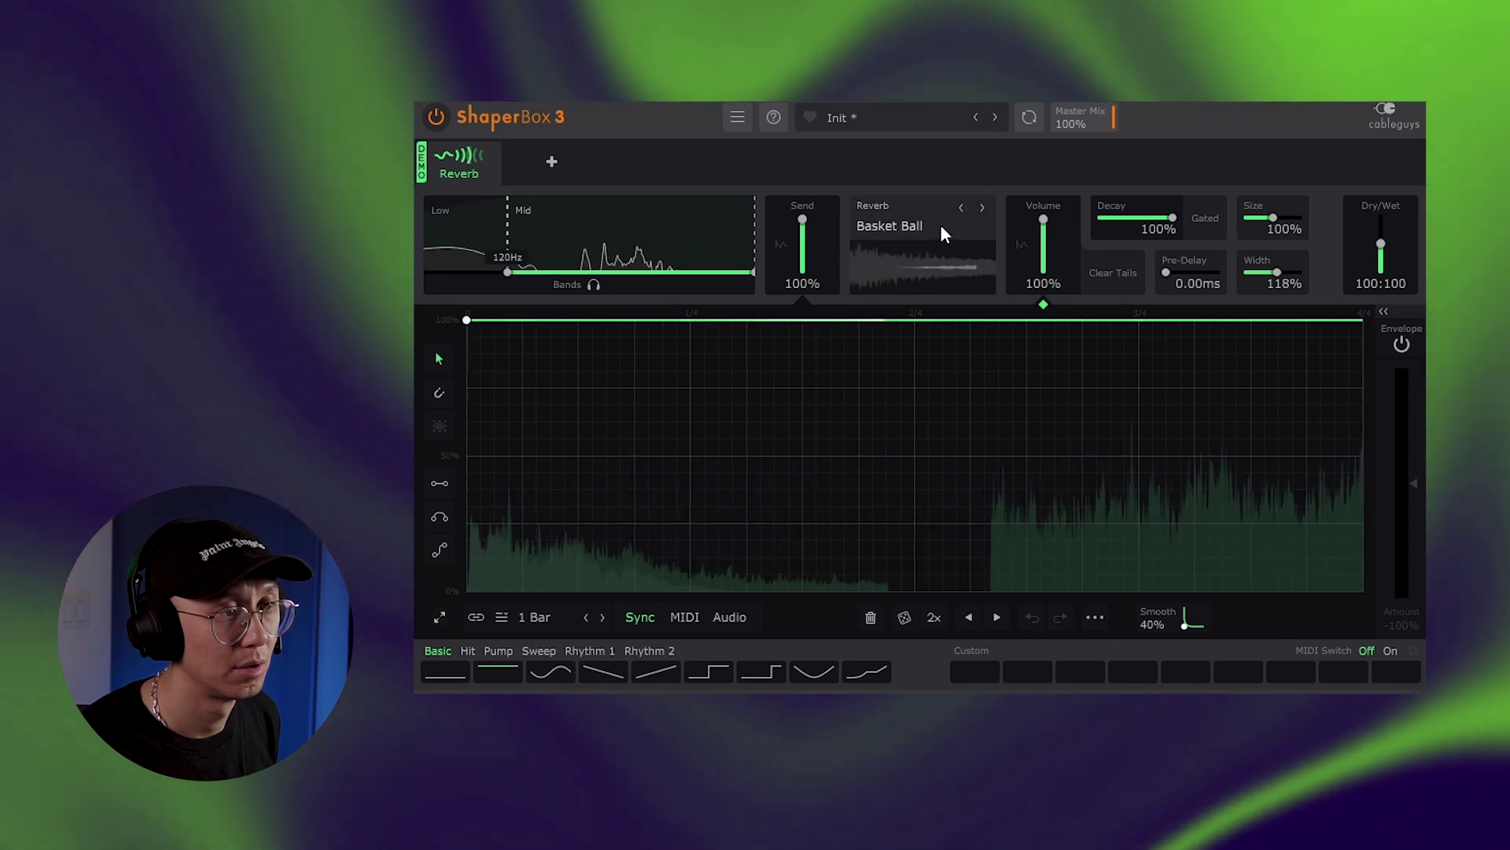
scroll(941, 225, down, 1)
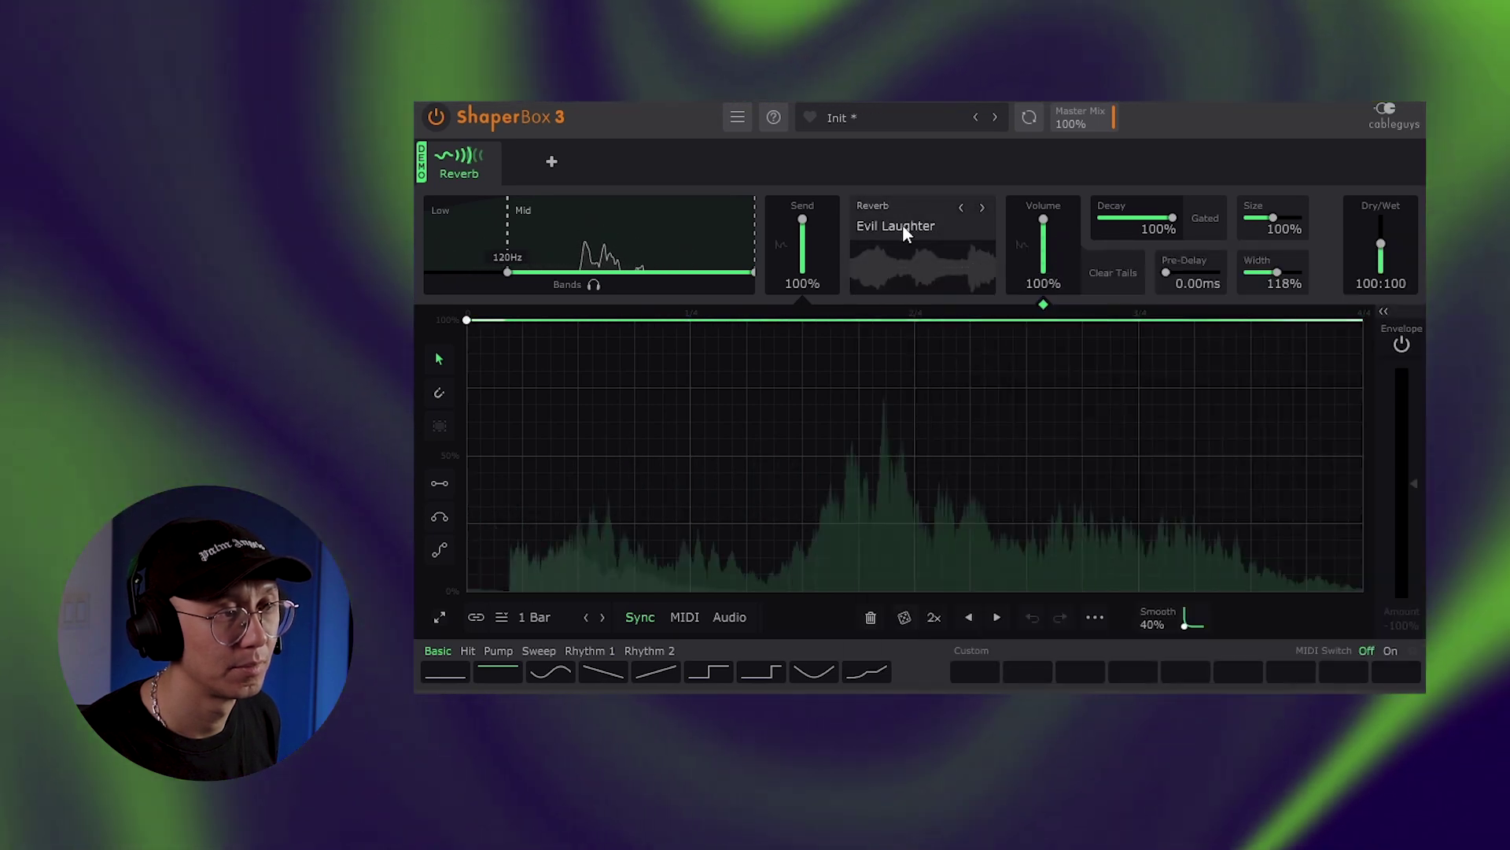
Audition the Quack Attack, Rez Hiss and Air Duct Explorer reverbs
click(903, 226)
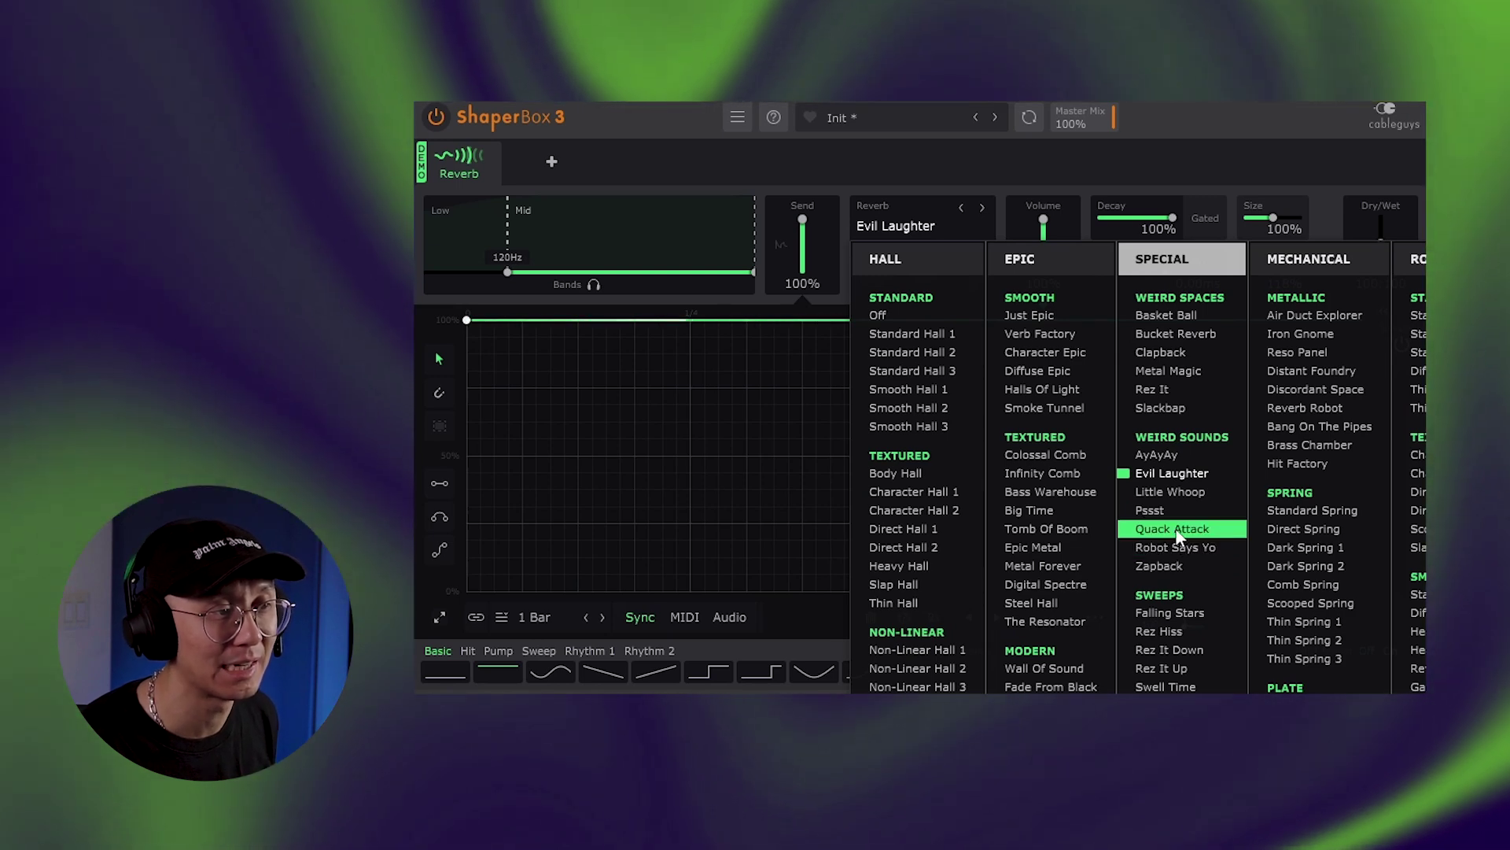
click(1176, 529)
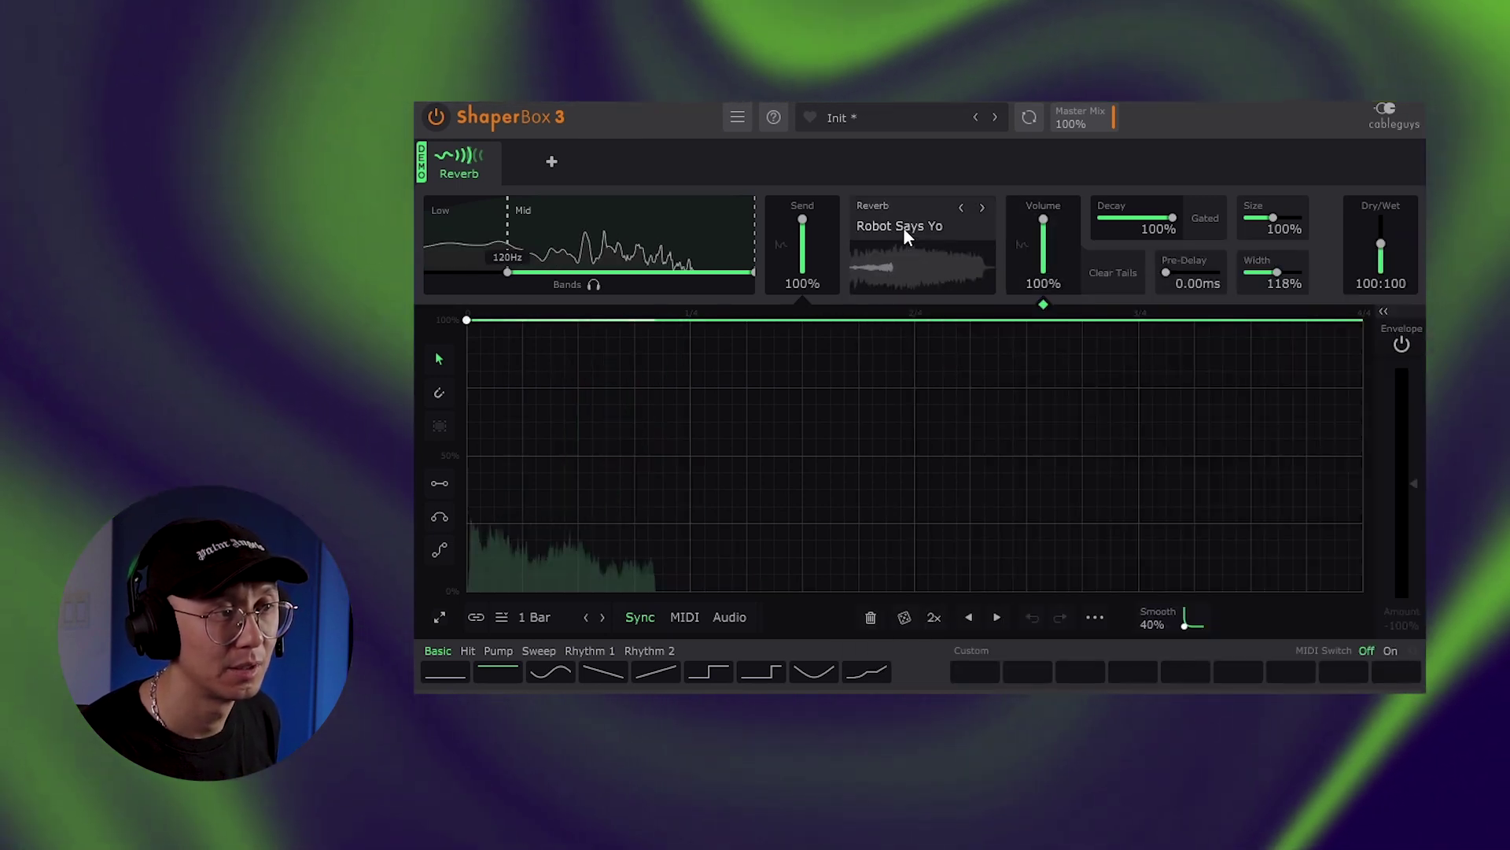
click(904, 228)
click(967, 299)
click(878, 228)
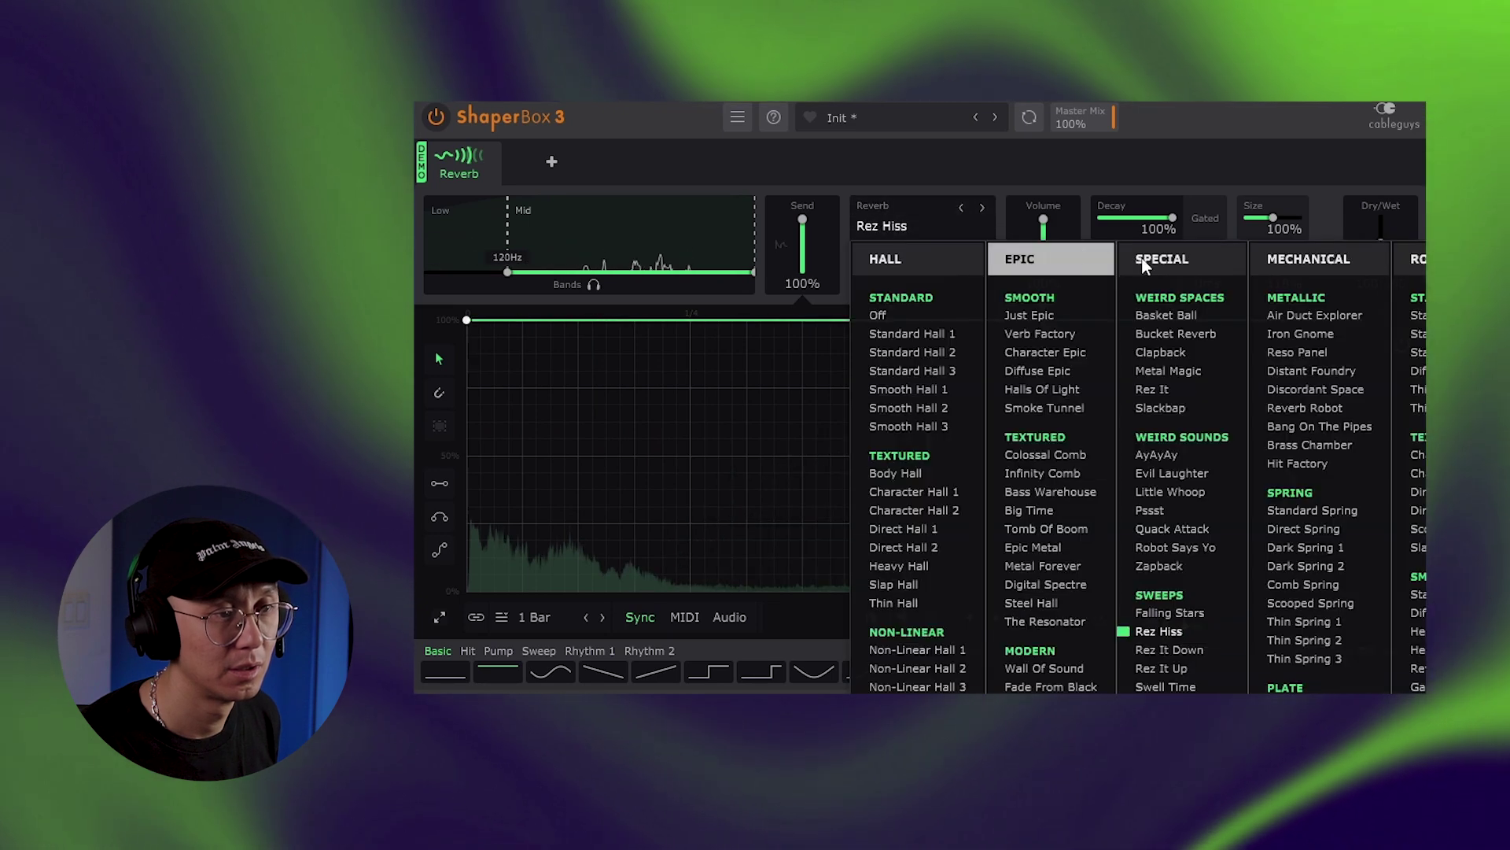
click(1342, 314)
Audition the Direct Spring and Comb Spring reverbs, then scroll onward
click(947, 229)
click(1332, 550)
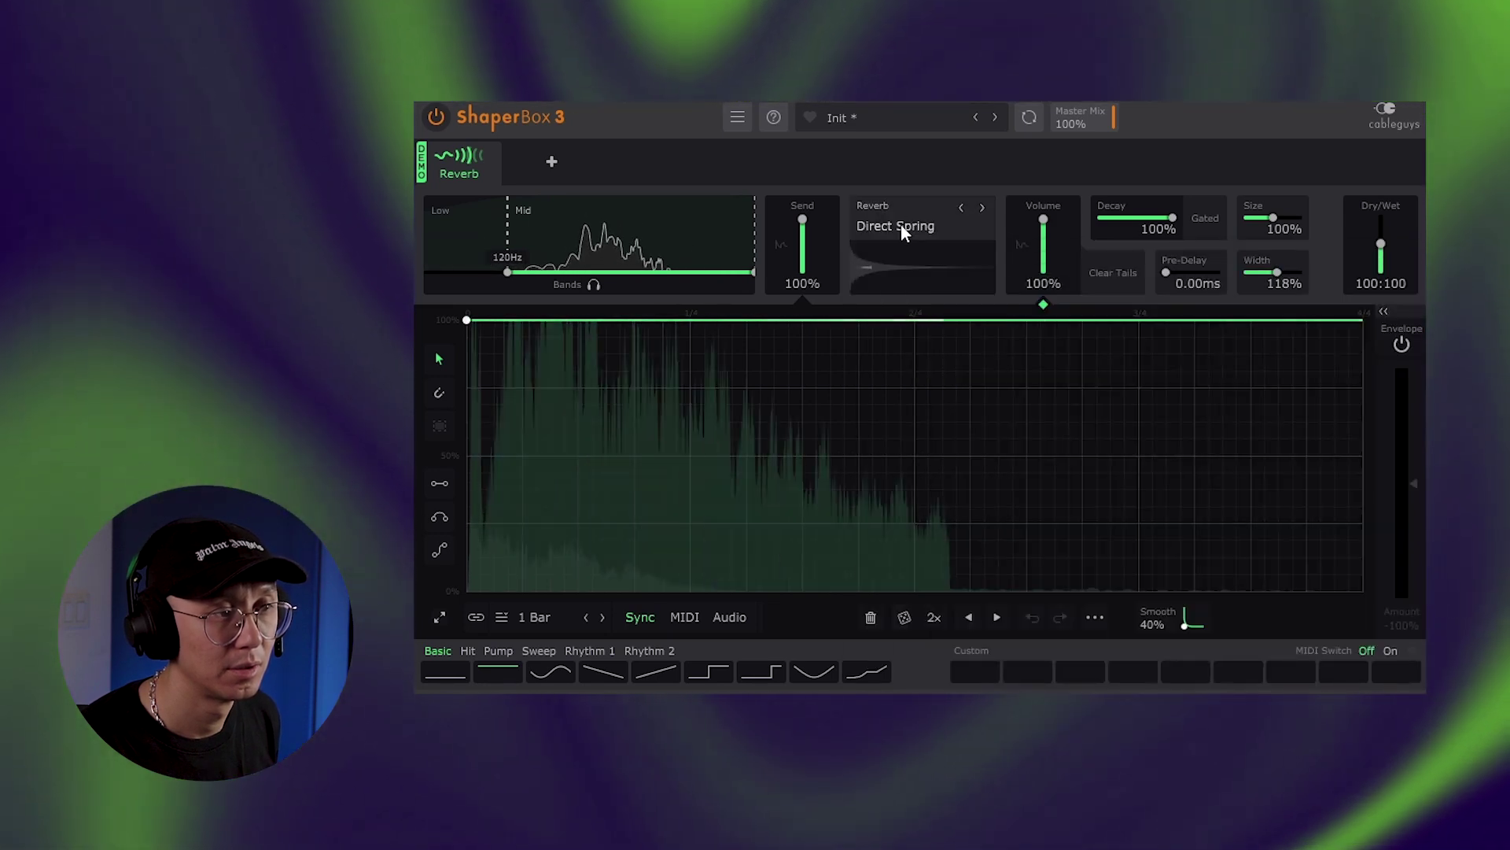
click(901, 225)
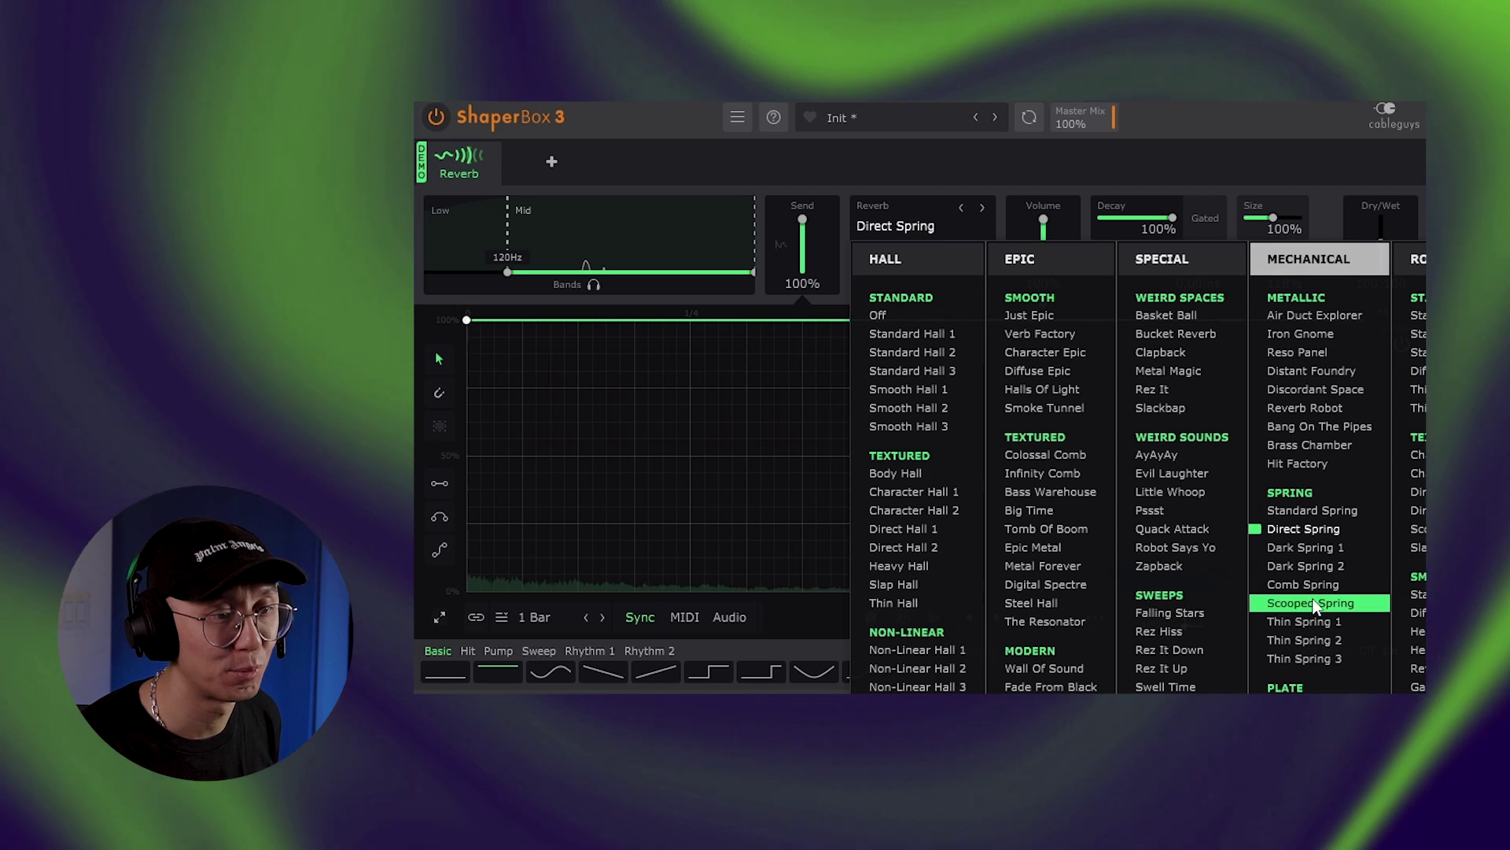
click(1303, 583)
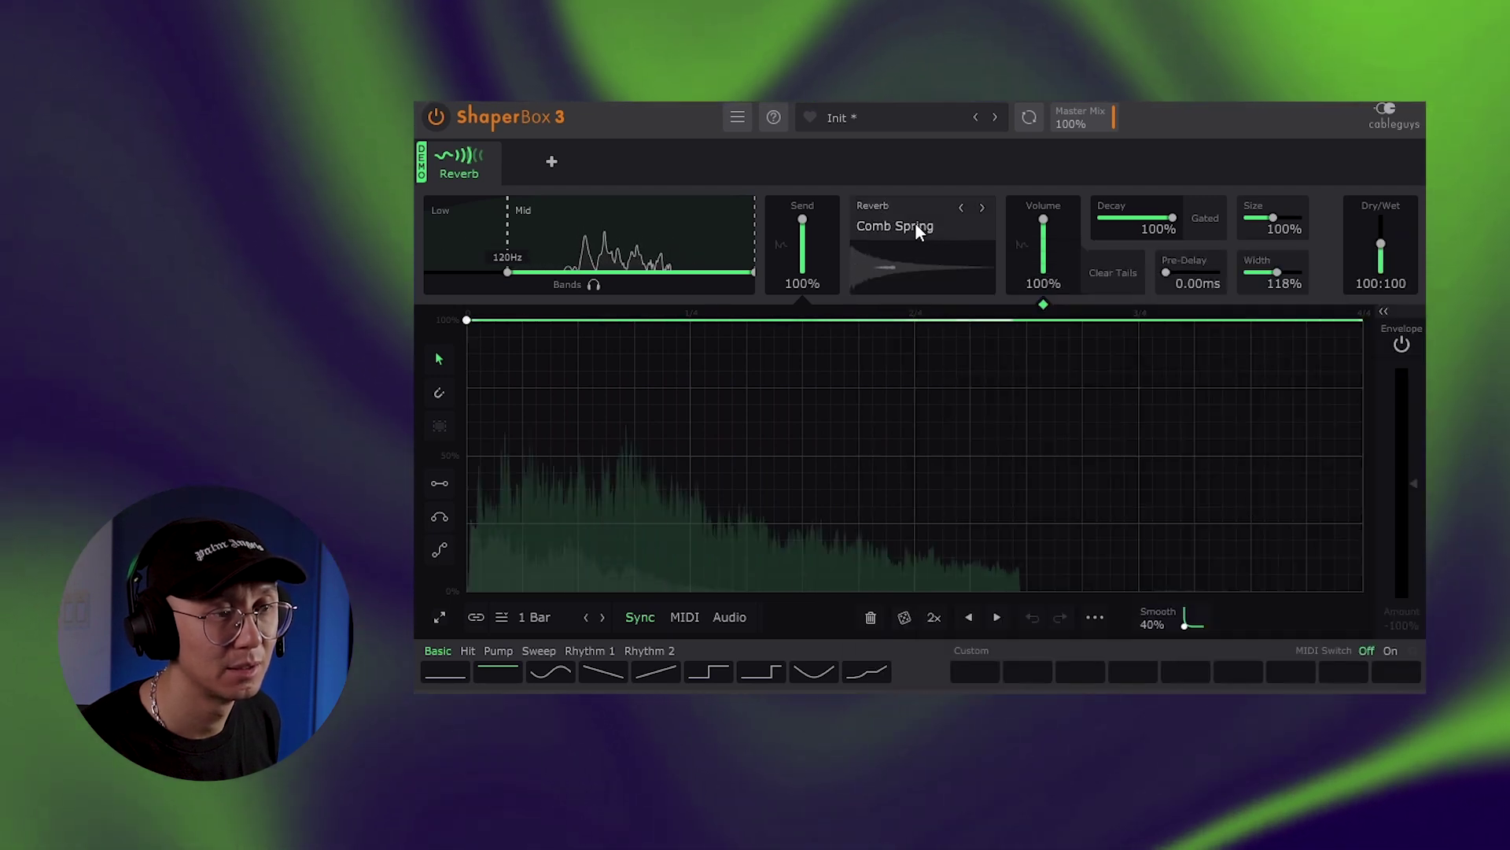
scroll(916, 224, down, 1)
scroll(936, 225, down, 1)
Step through more reverbs, pick Bass Slapper, then scroll back to land on Slap Backer
click(936, 226)
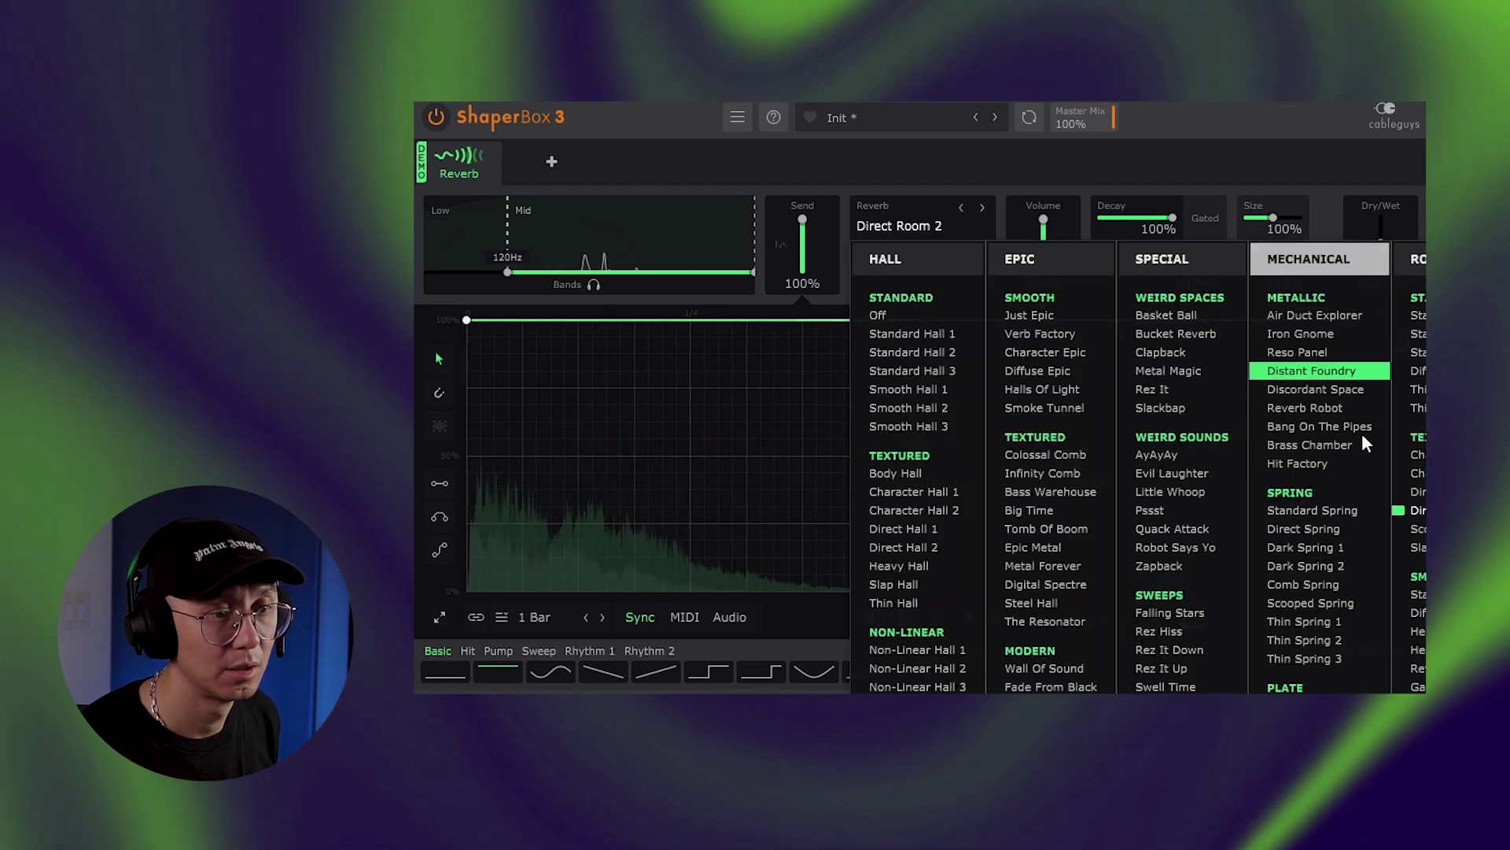
scroll(878, 224, down, 1)
click(911, 224)
scroll(911, 224, down, 1)
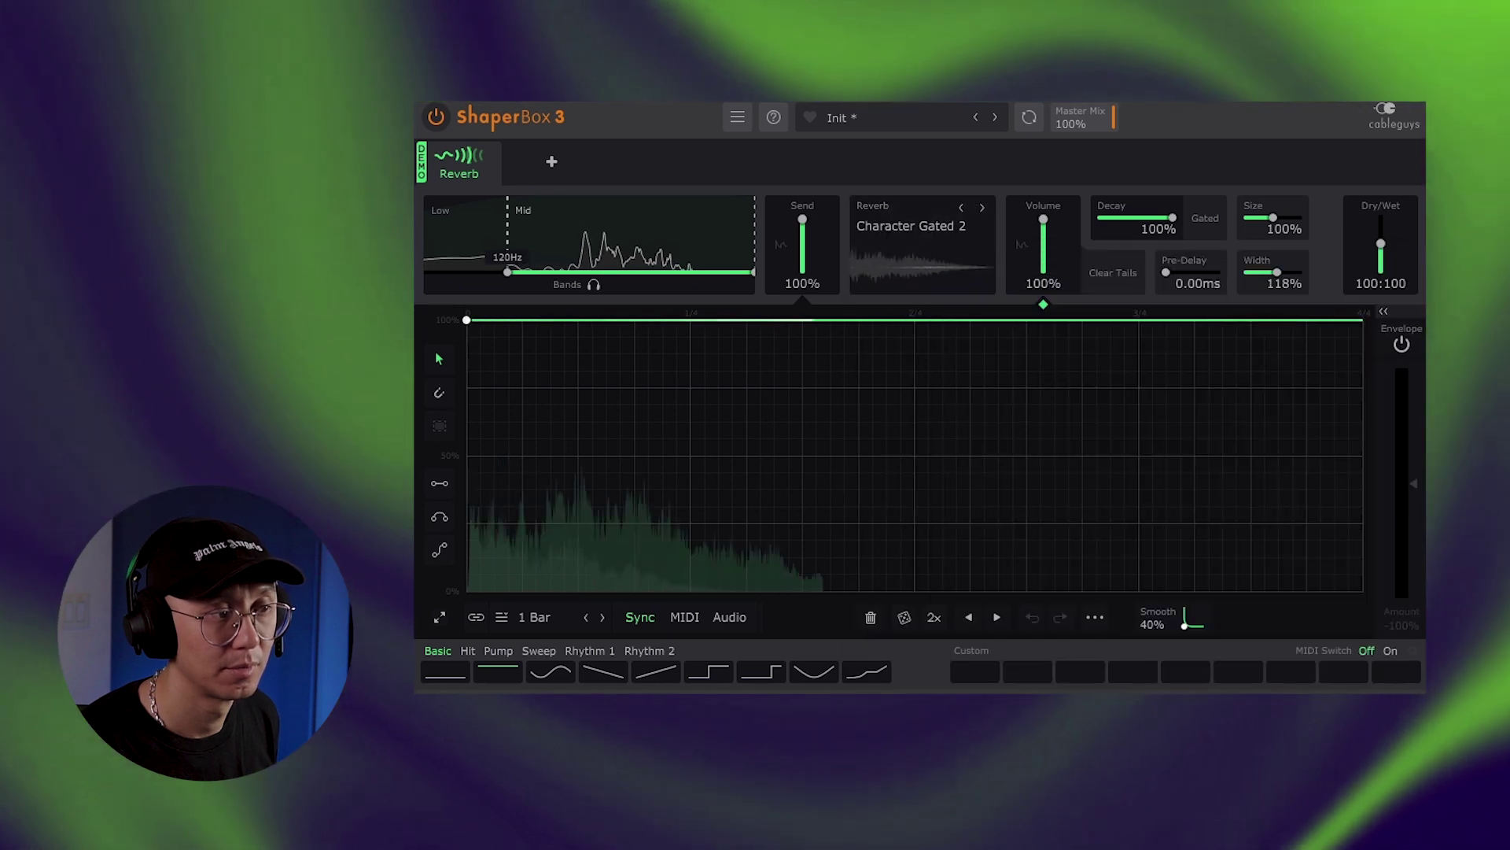
click(904, 226)
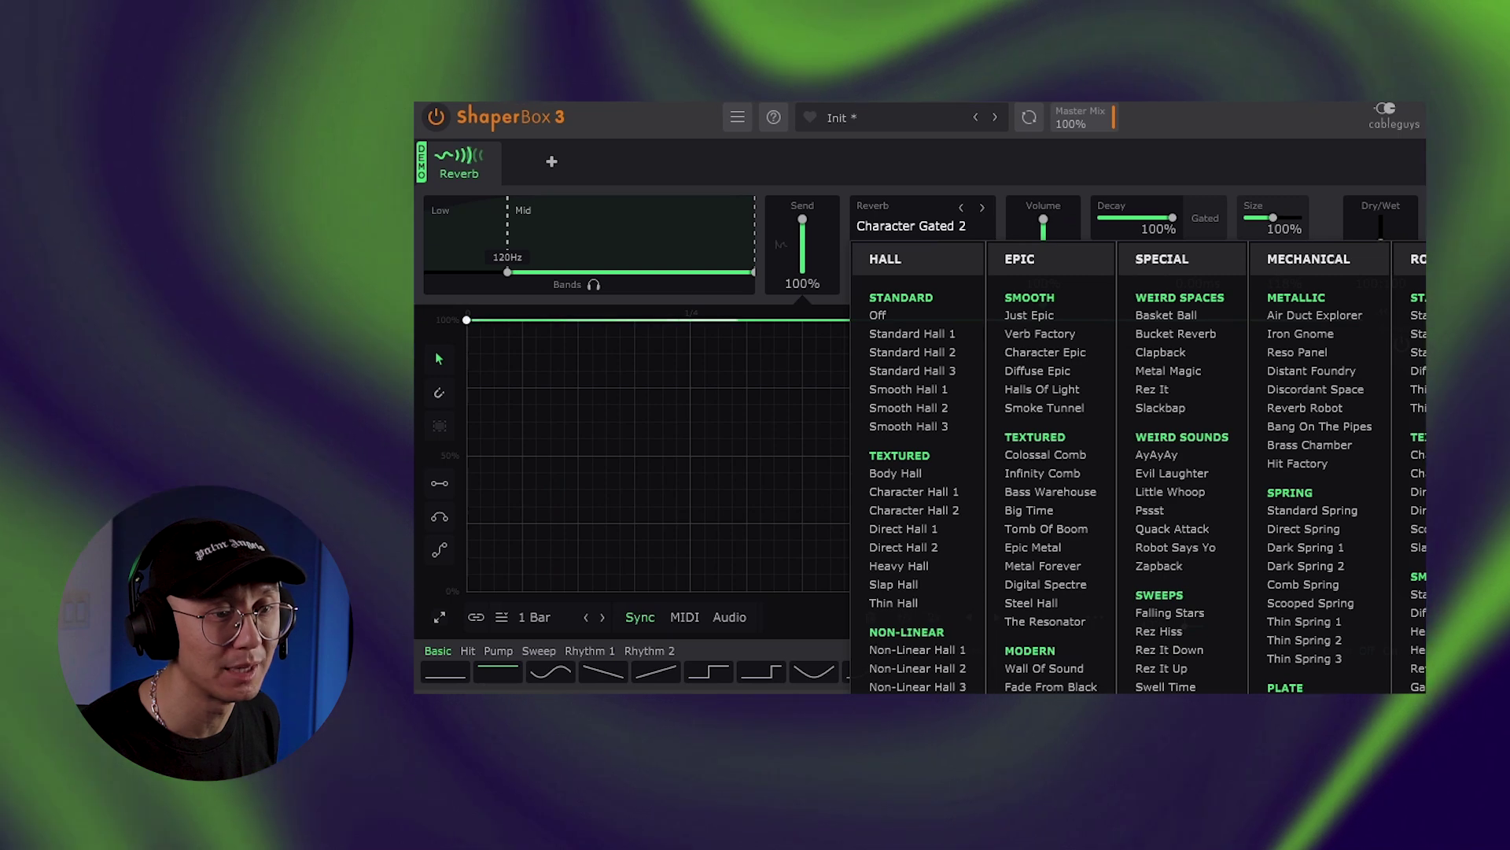
click(1002, 236)
scroll(949, 212, up, 1)
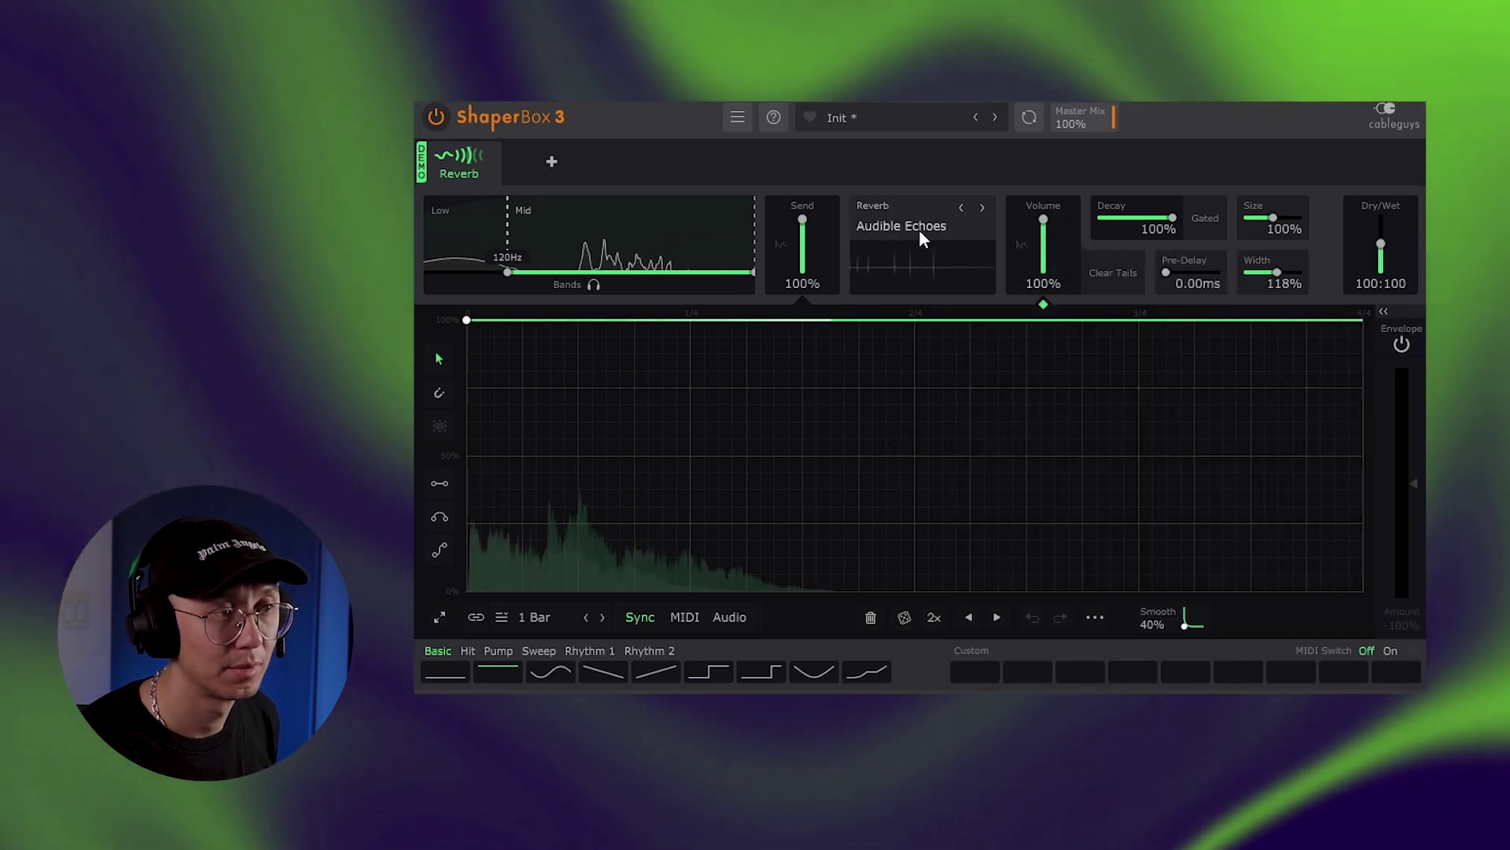
scroll(920, 236, up, 1)
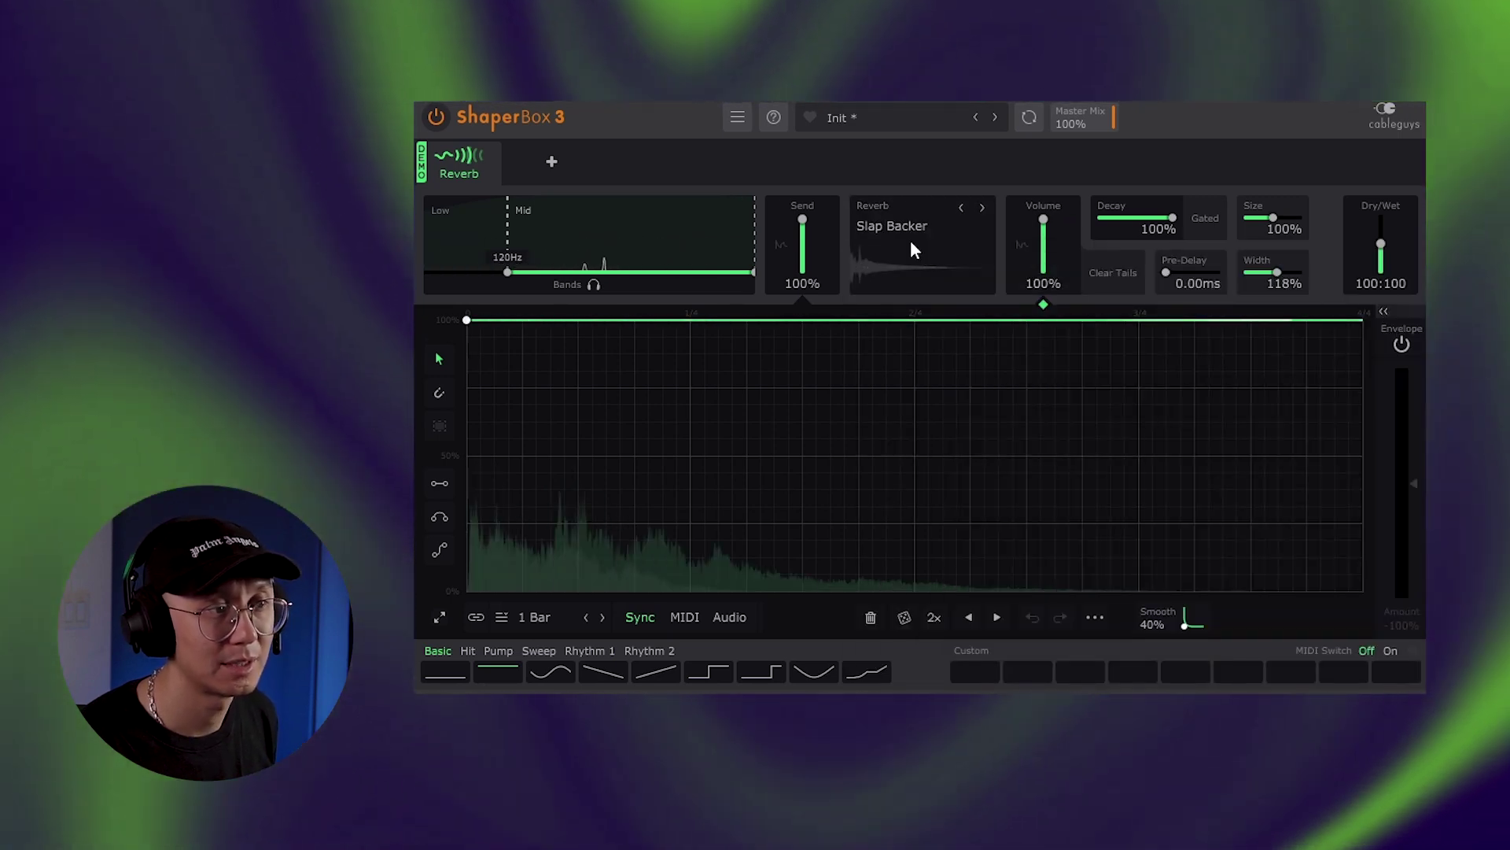
click(893, 229)
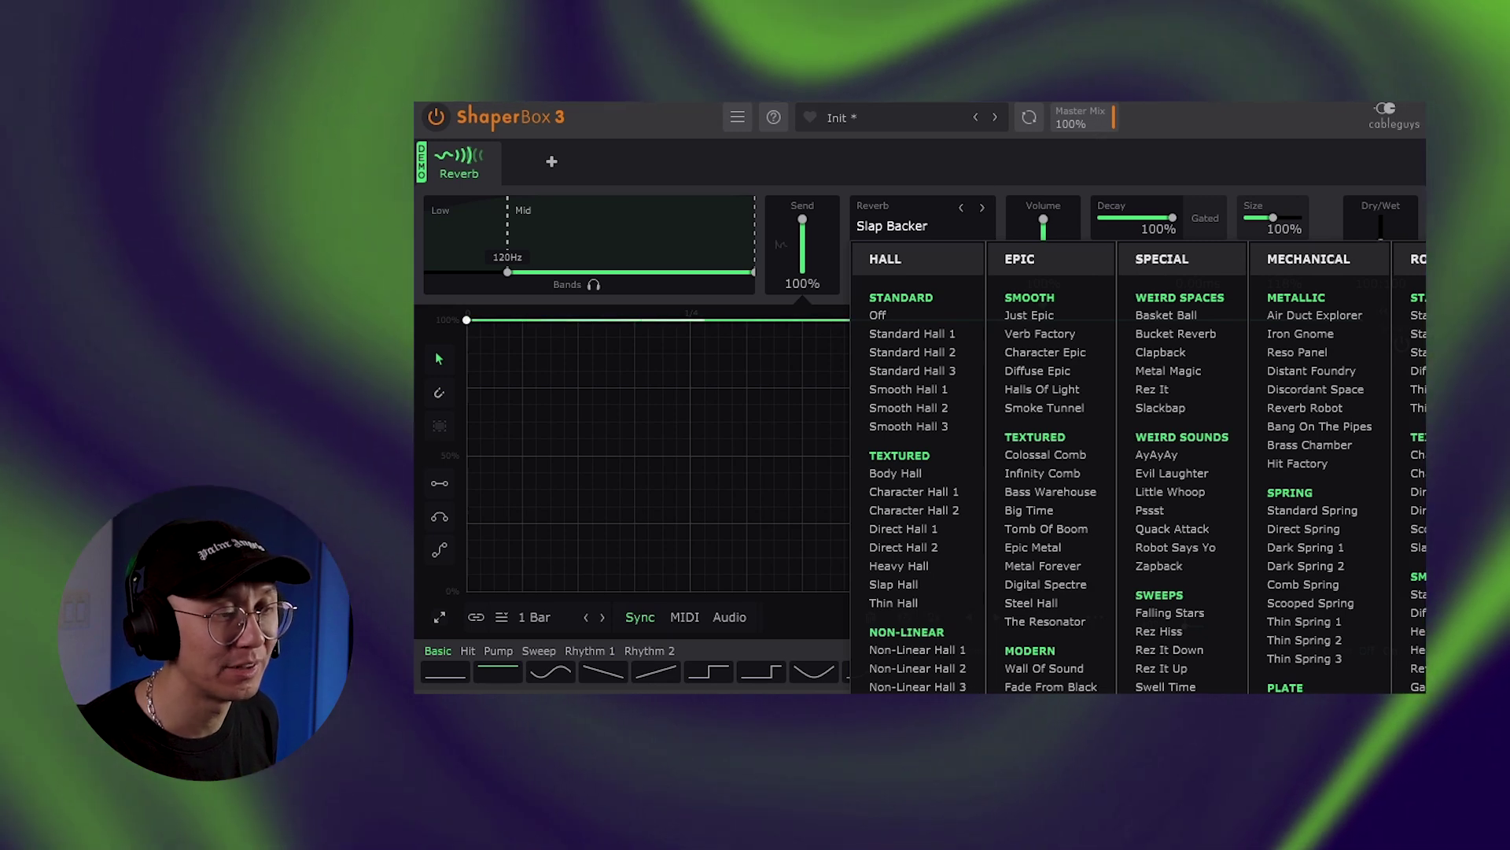
Switch to the Wall Of Sound reverb, make it fully wet at 0:100 and widen it to 200%
click(1046, 670)
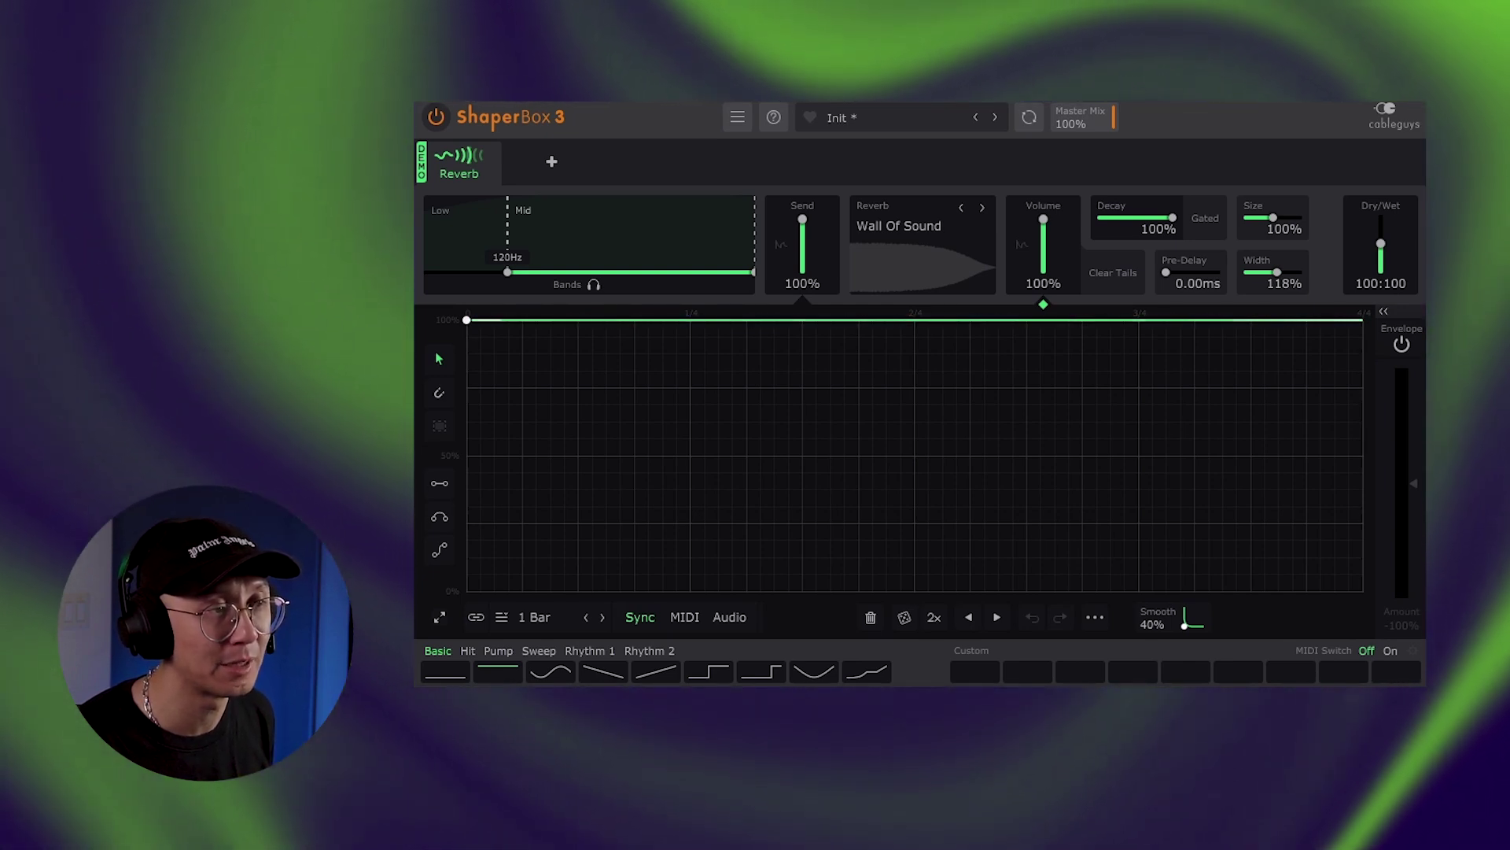
key(space)
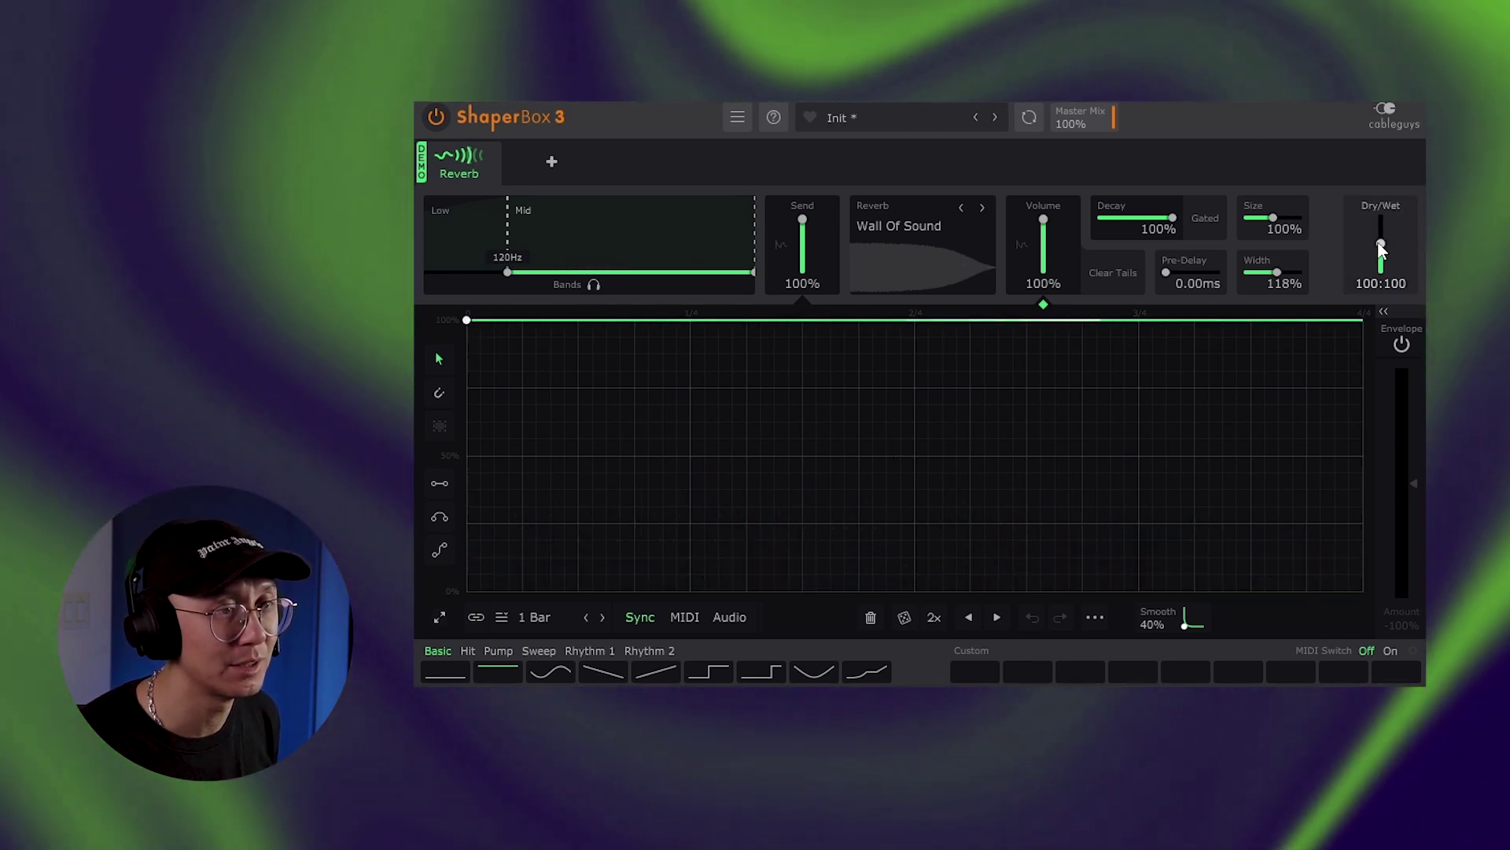
drag(1386, 258, 1382, 220)
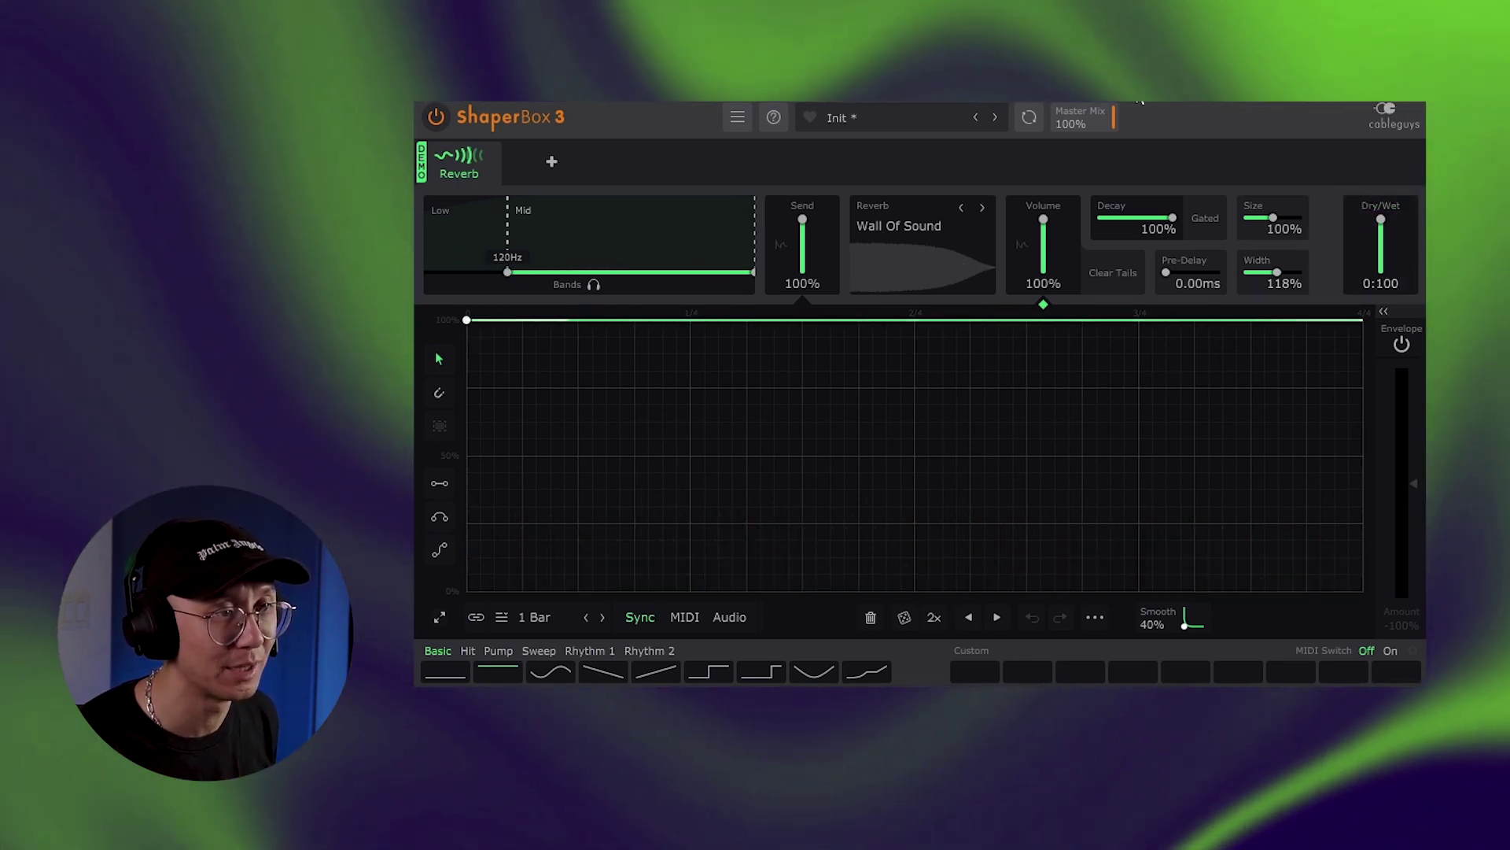
key(space)
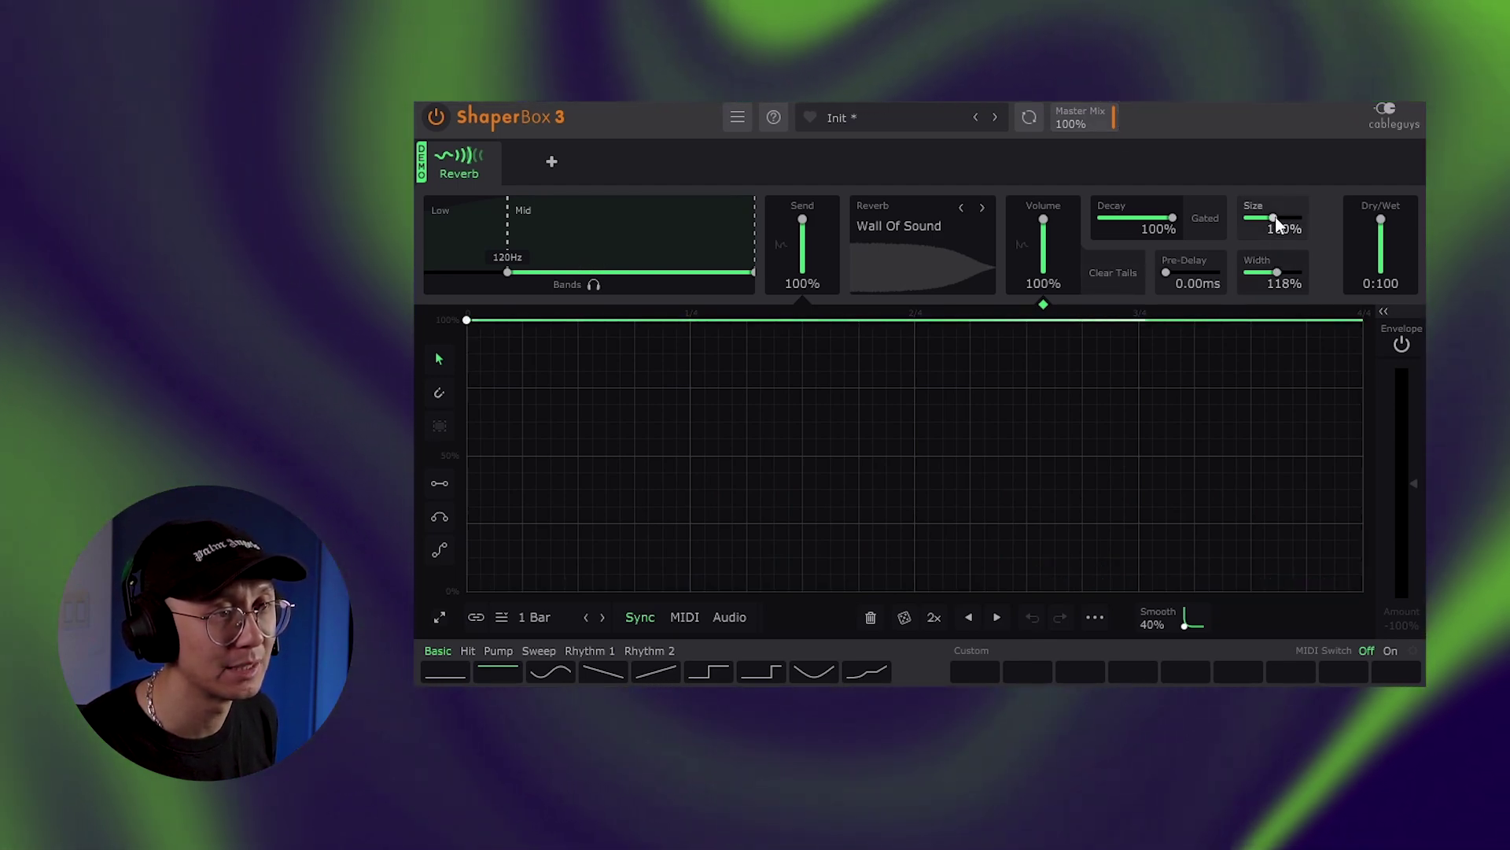
drag(1274, 268, 1287, 217)
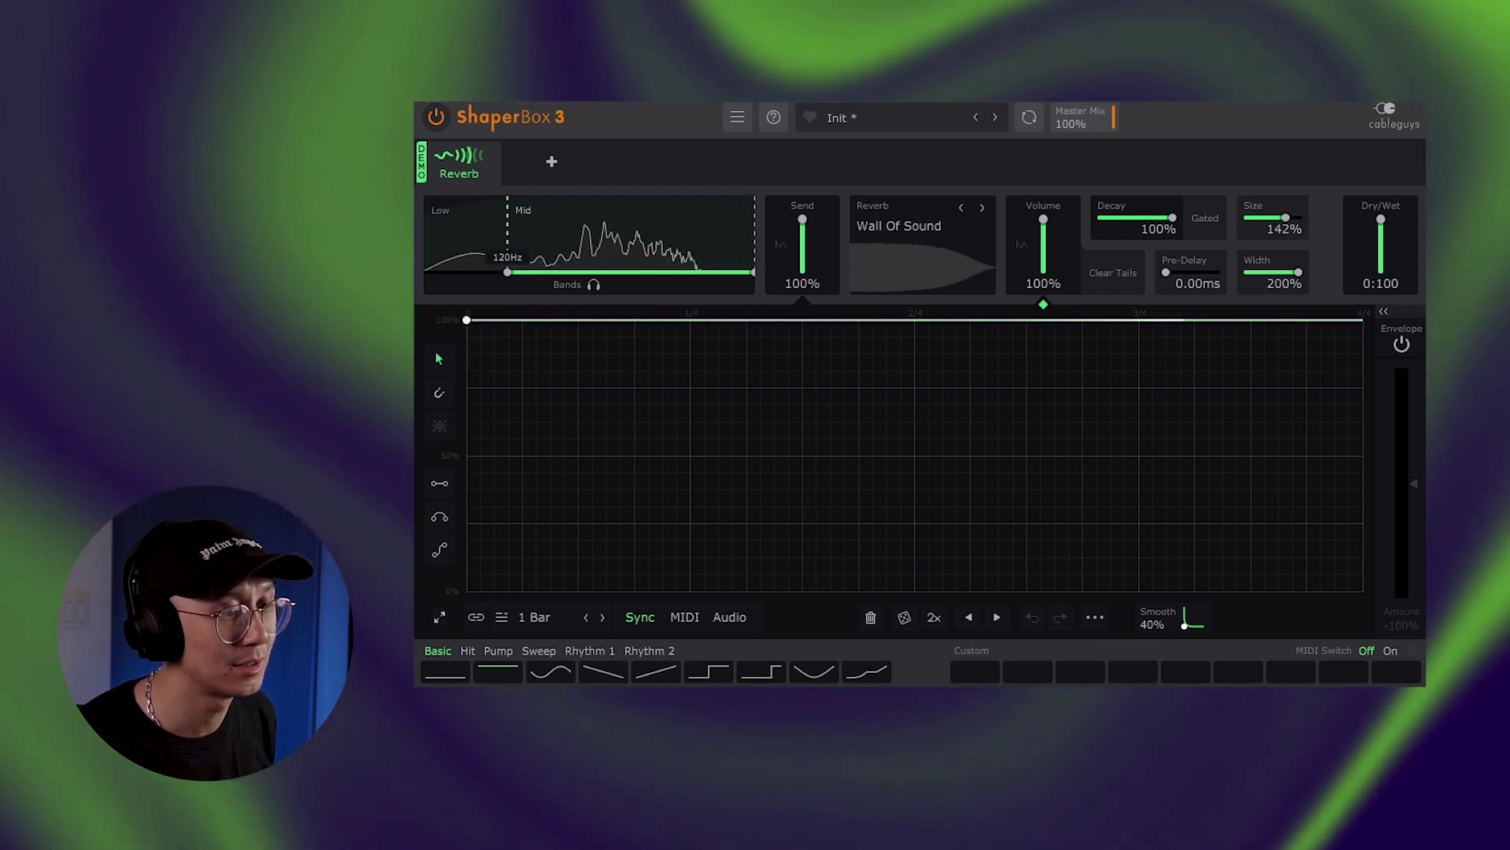
Drag the band crossovers so the Mid band spans the full spectrum up to 19.4kHz, then audition
drag(755, 272, 627, 271)
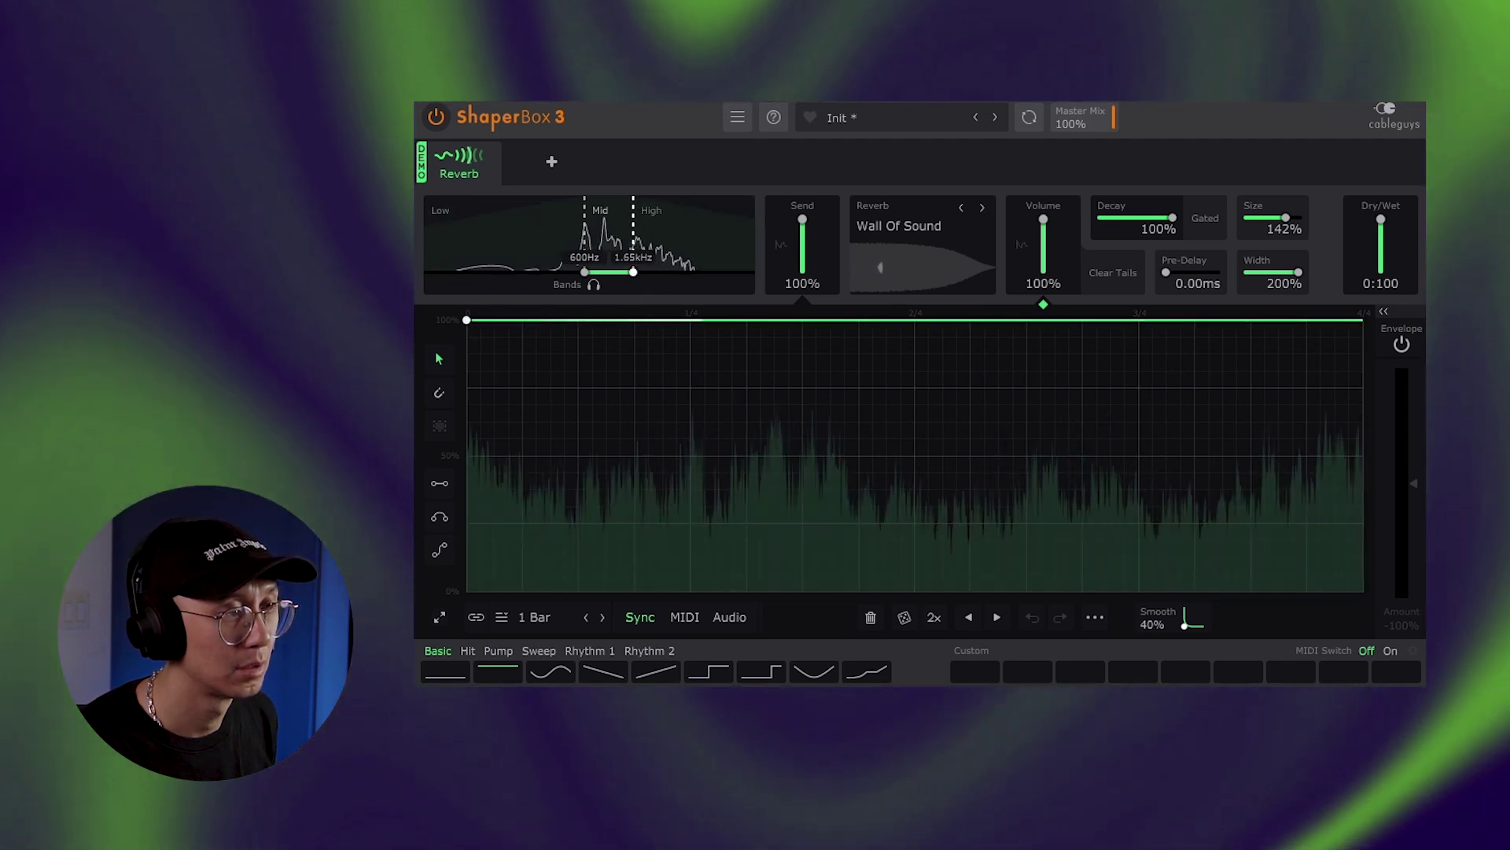
drag(585, 271, 654, 271)
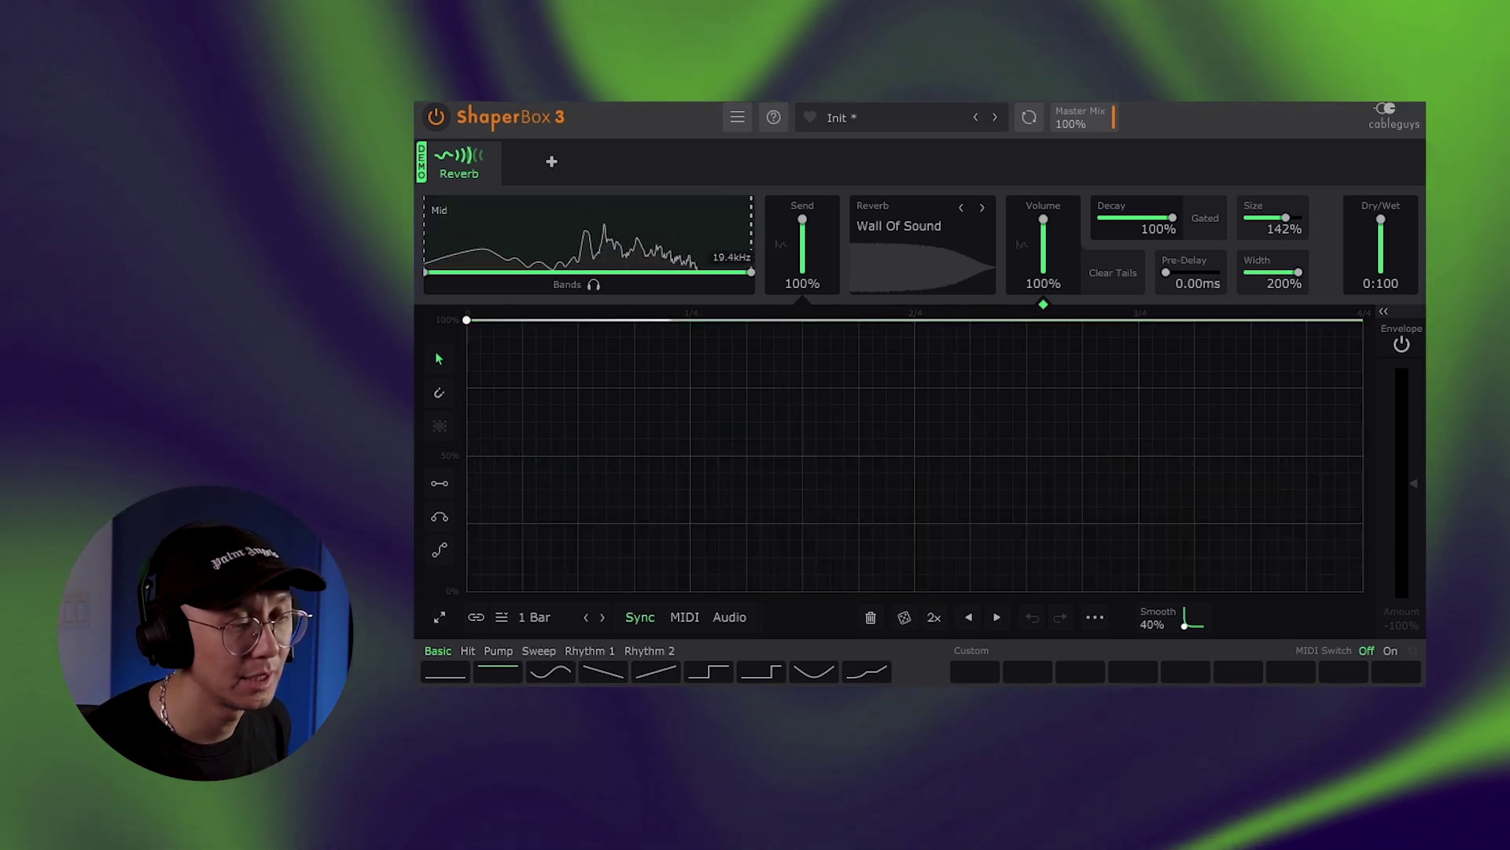
drag(655, 272, 751, 272)
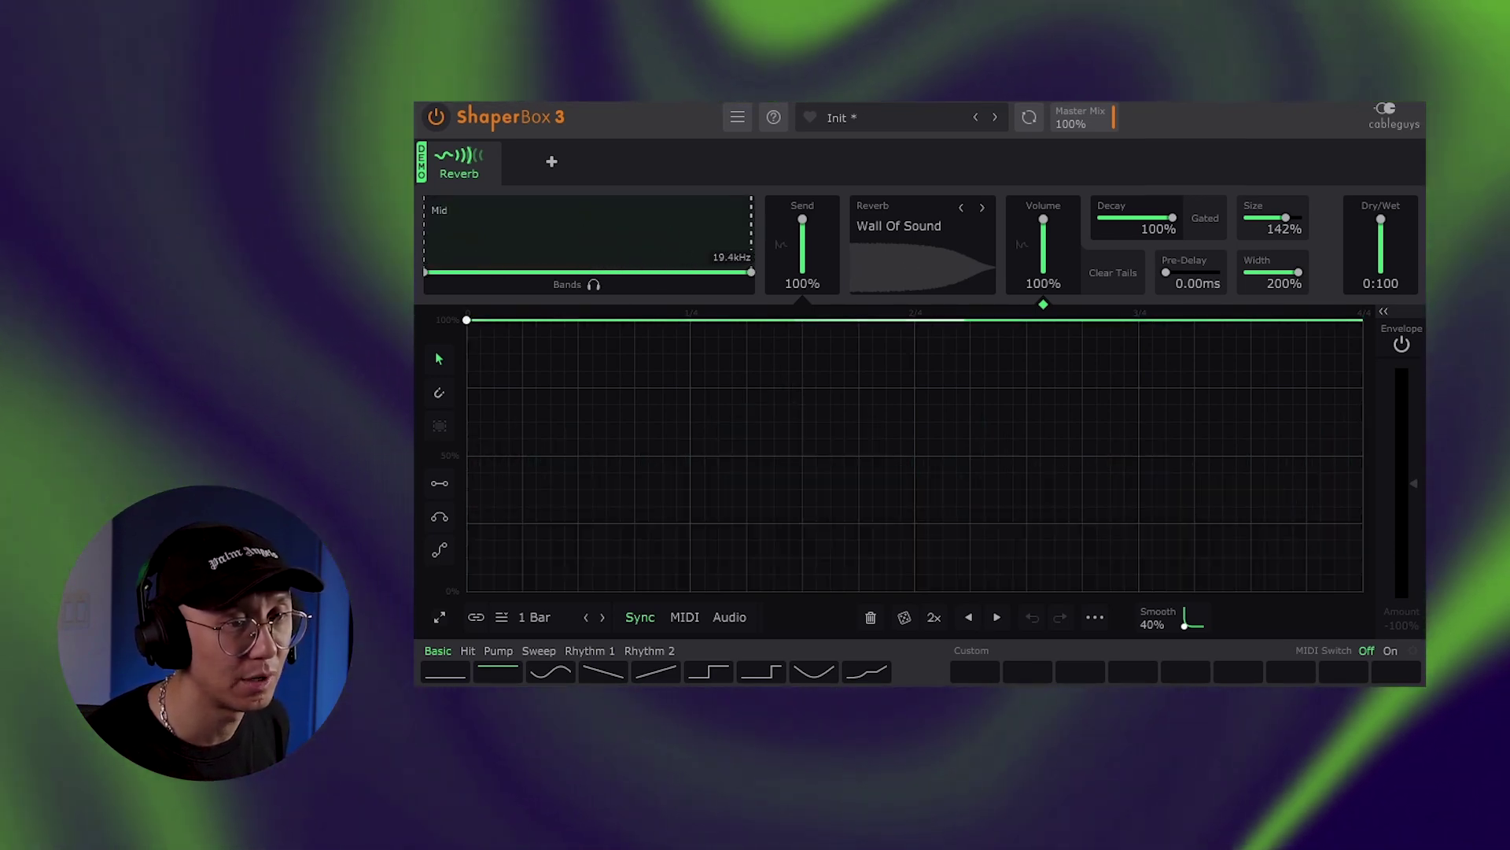
key(space)
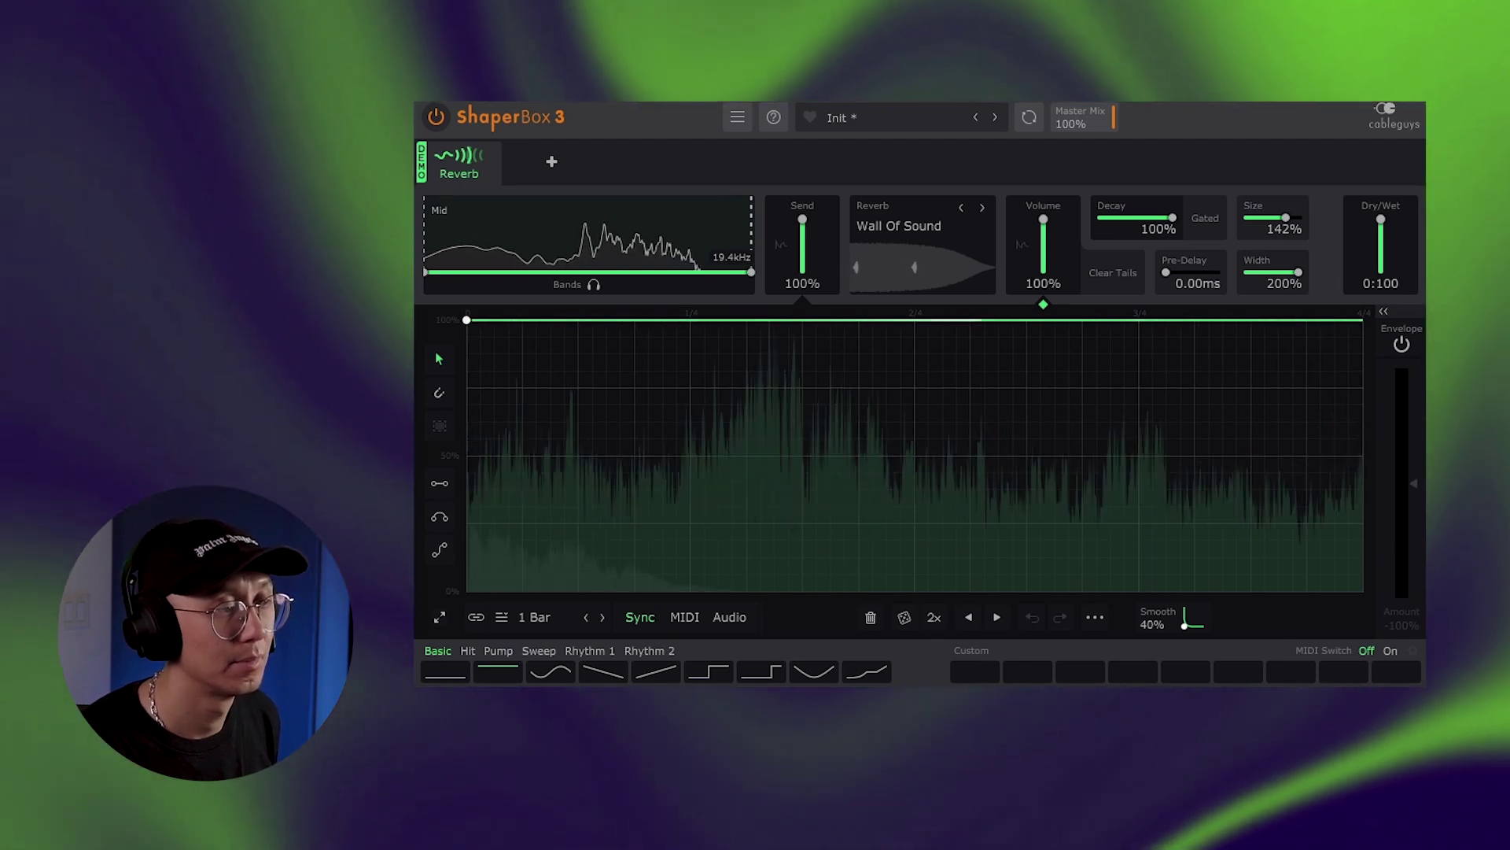
key(space)
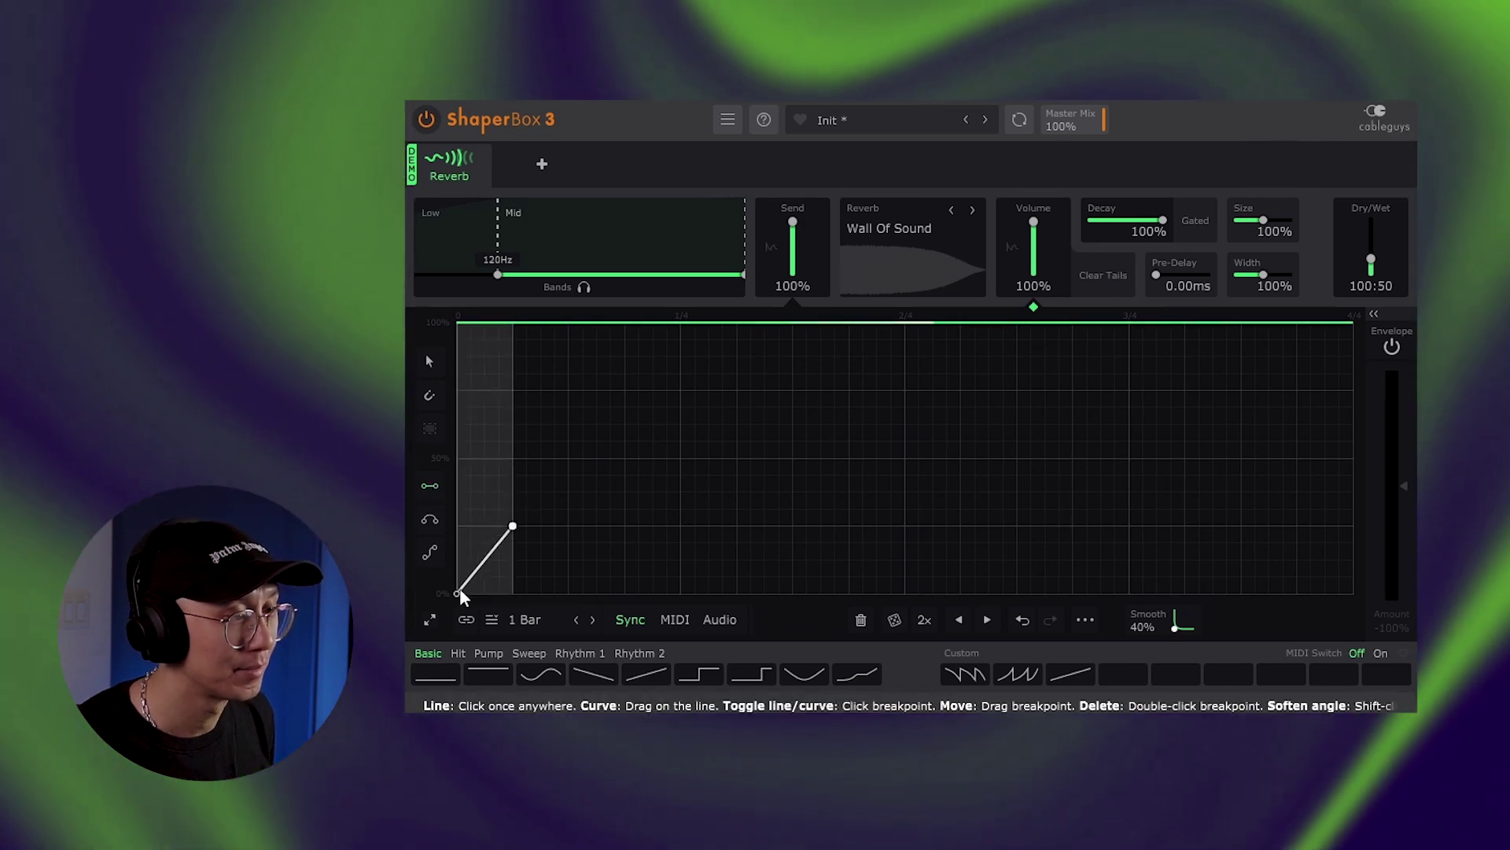
Draw three rising 0–100% reverb-volume ramps across the bar with the Line tool
drag(459, 590, 793, 323)
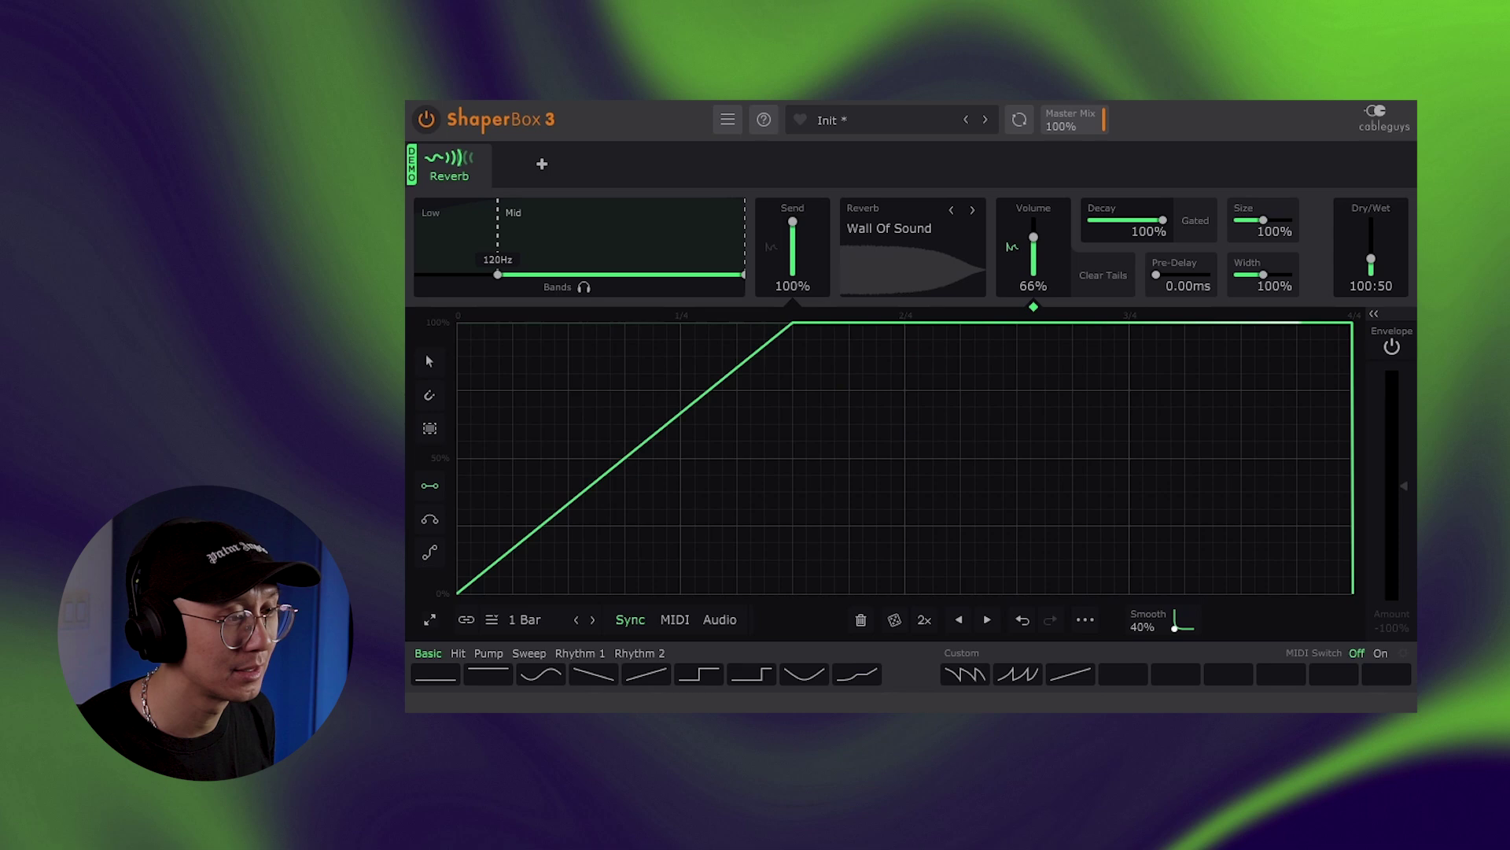
click(796, 600)
click(1141, 601)
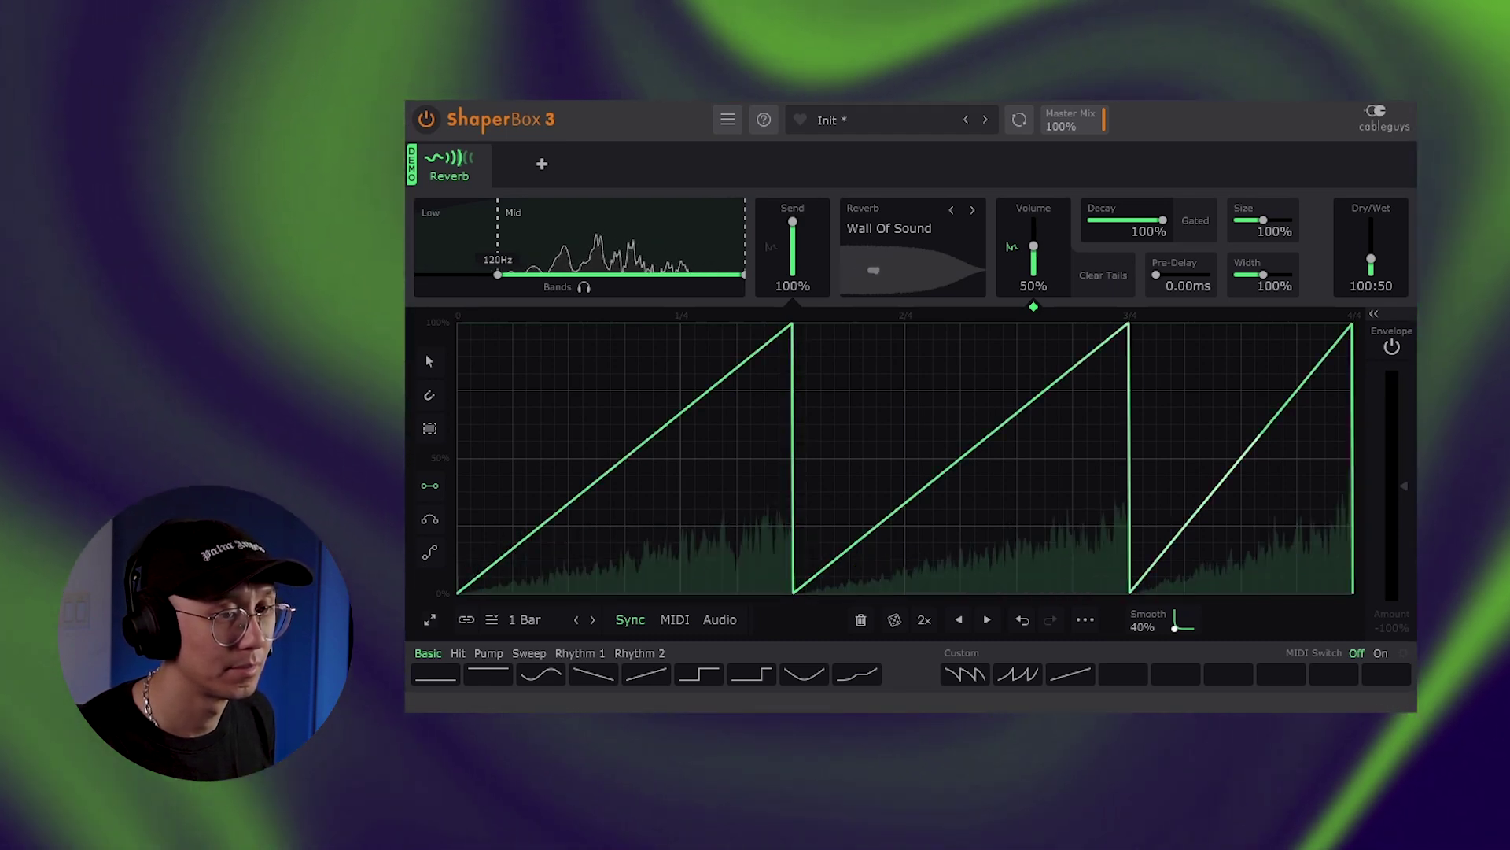
key(space)
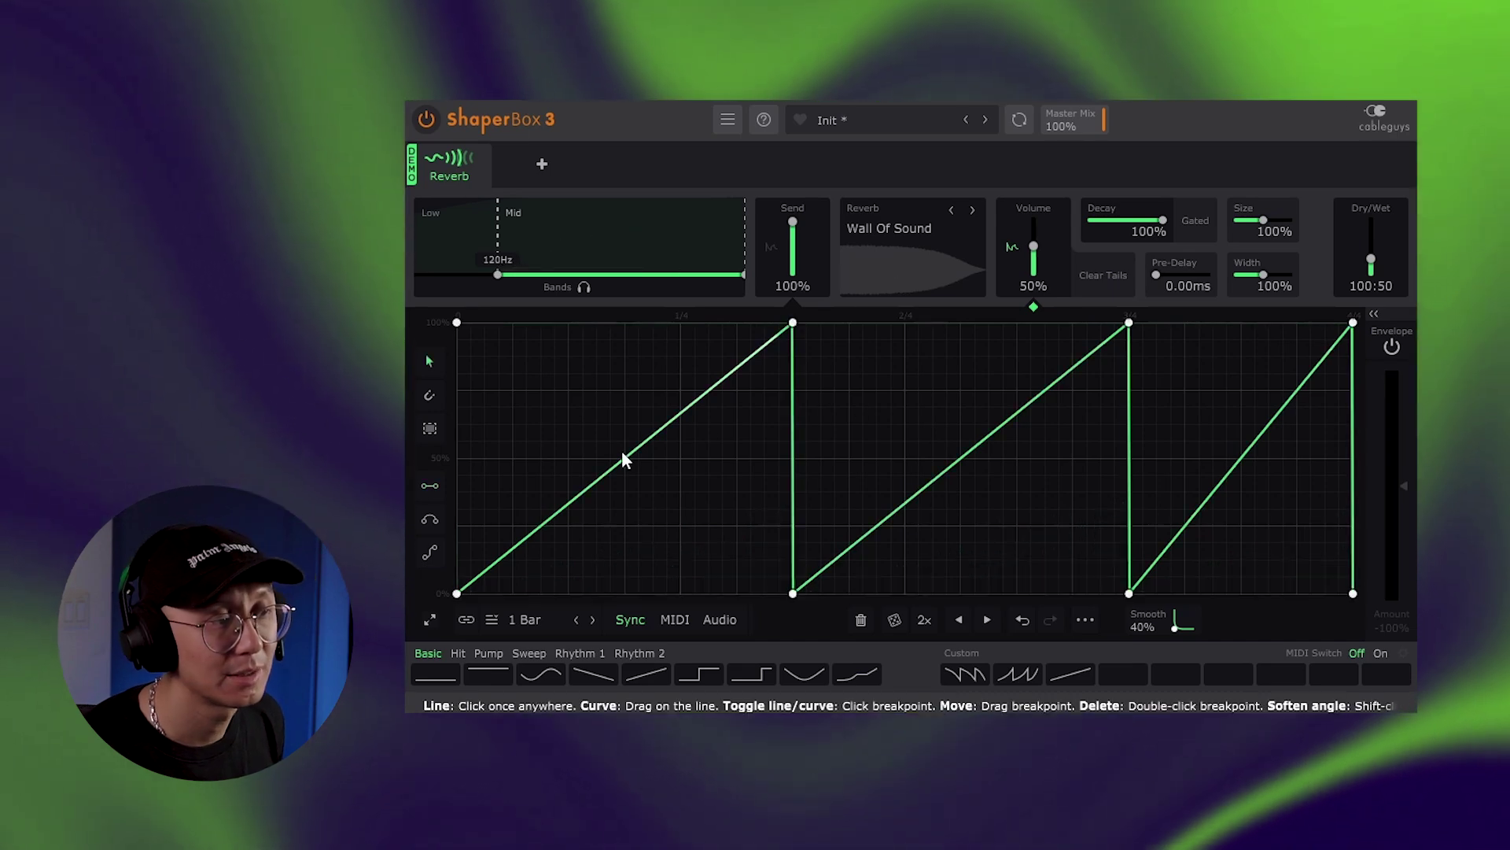
Bend all three ramps into matching curves, enable snap, delete the extra breakpoint, and raise reverb volume
drag(620, 466, 638, 494)
drag(979, 480, 983, 493)
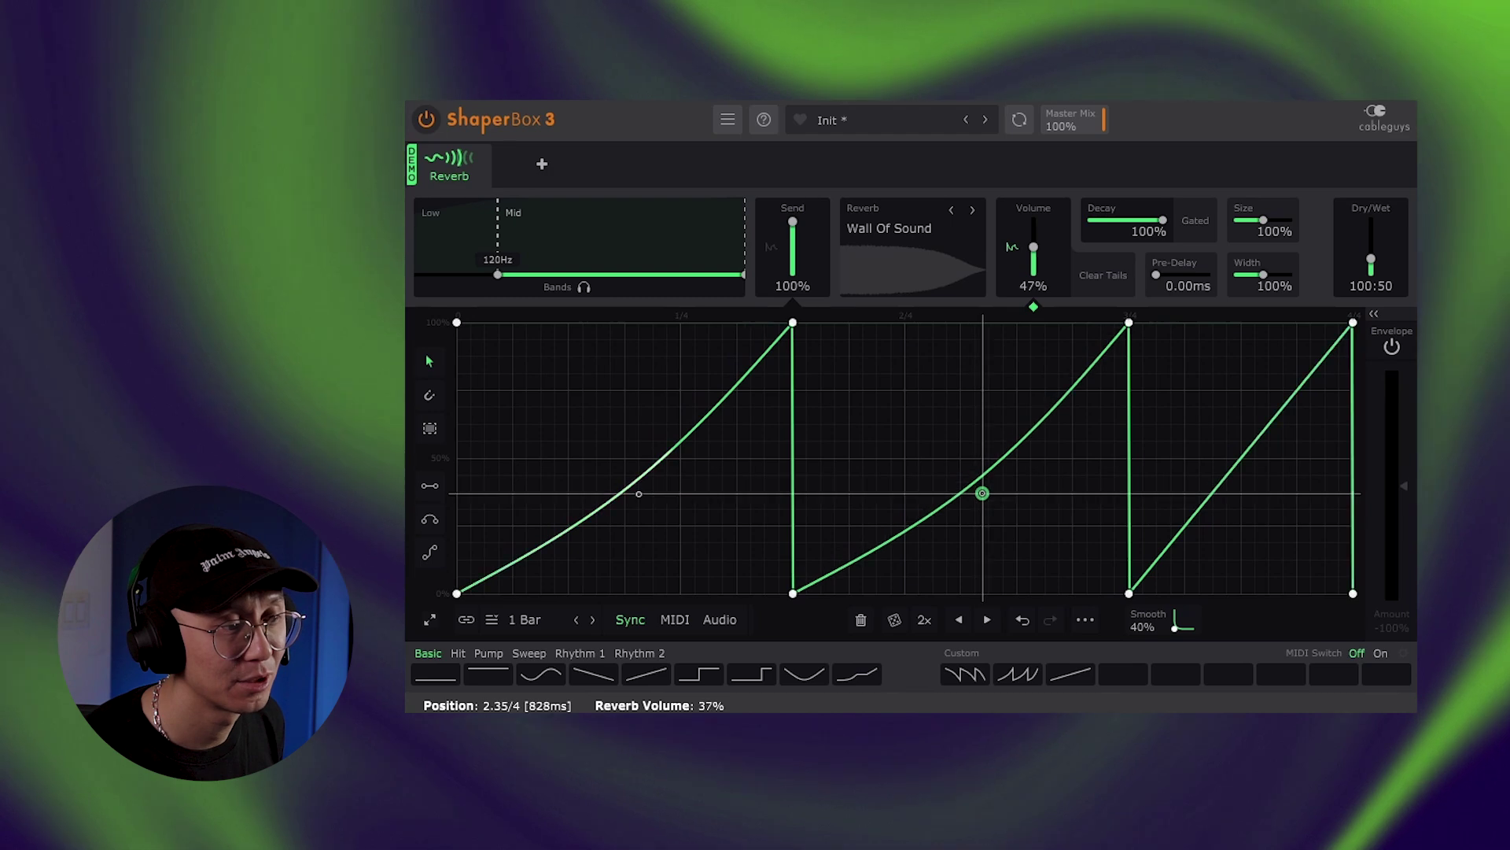
drag(1234, 467, 1260, 499)
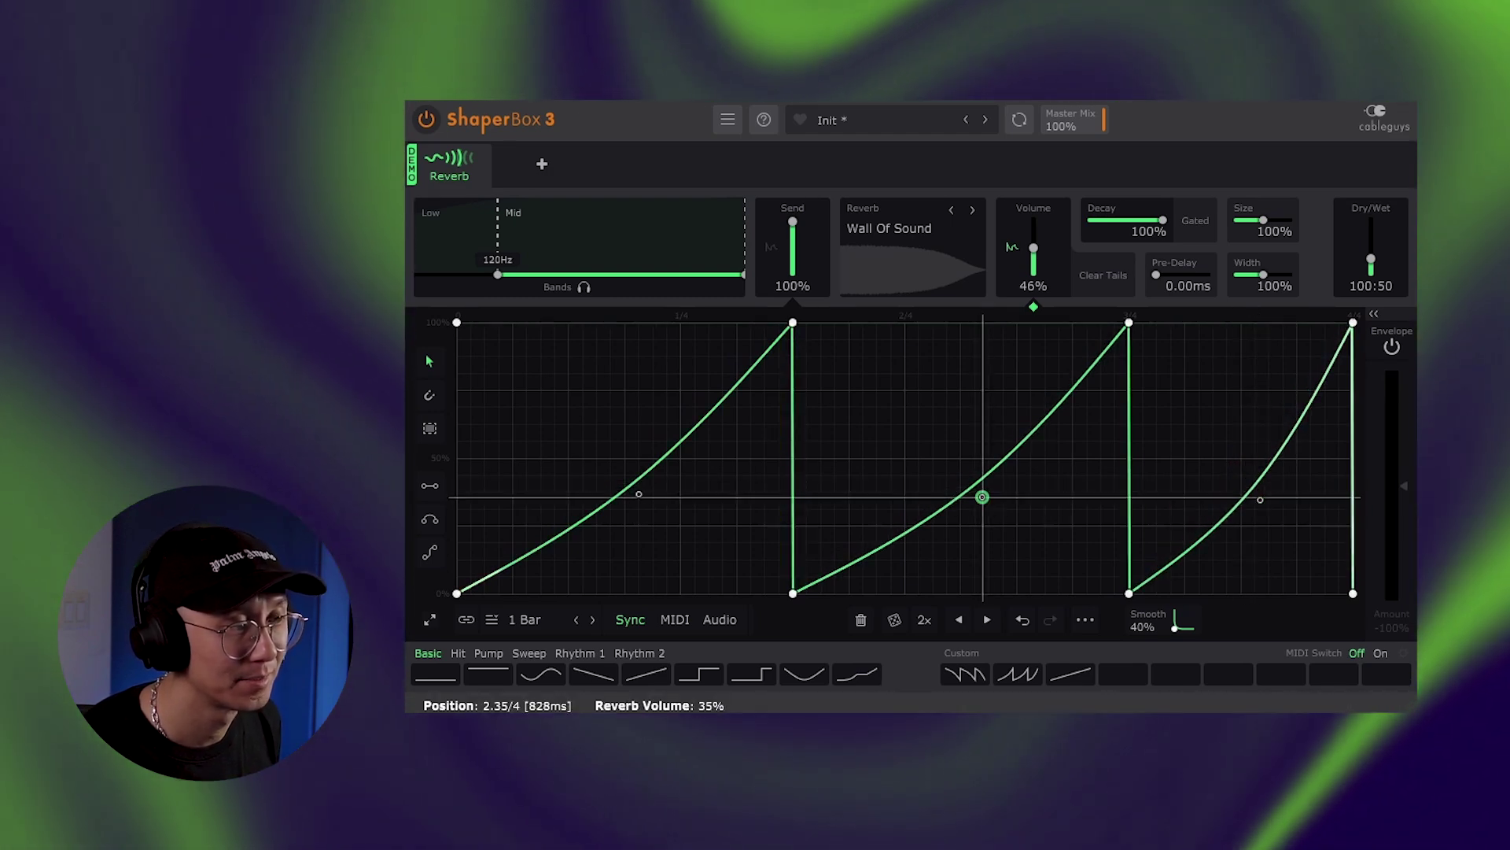
click(982, 497)
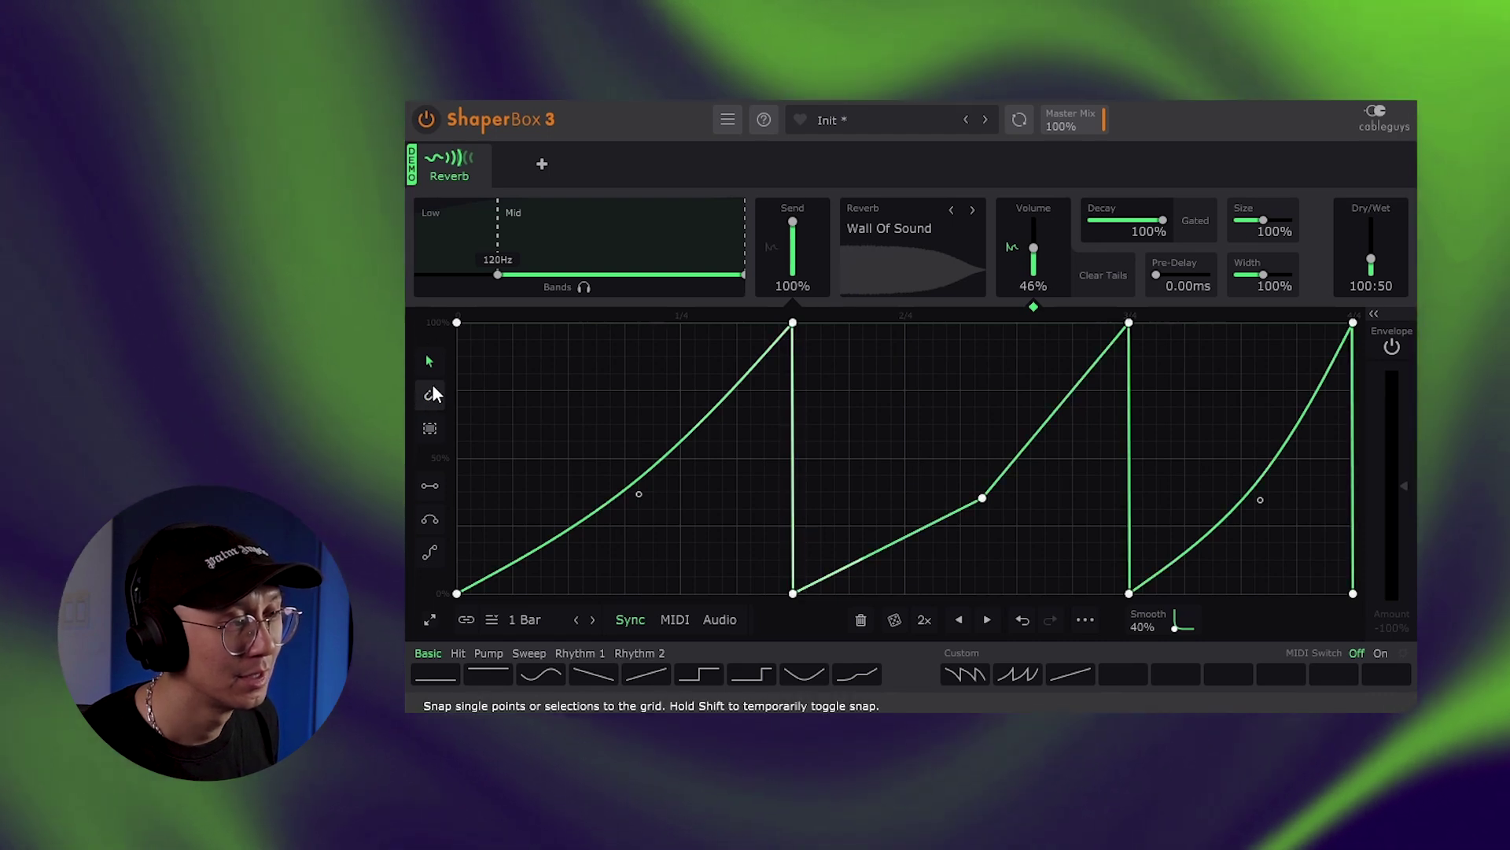
click(431, 393)
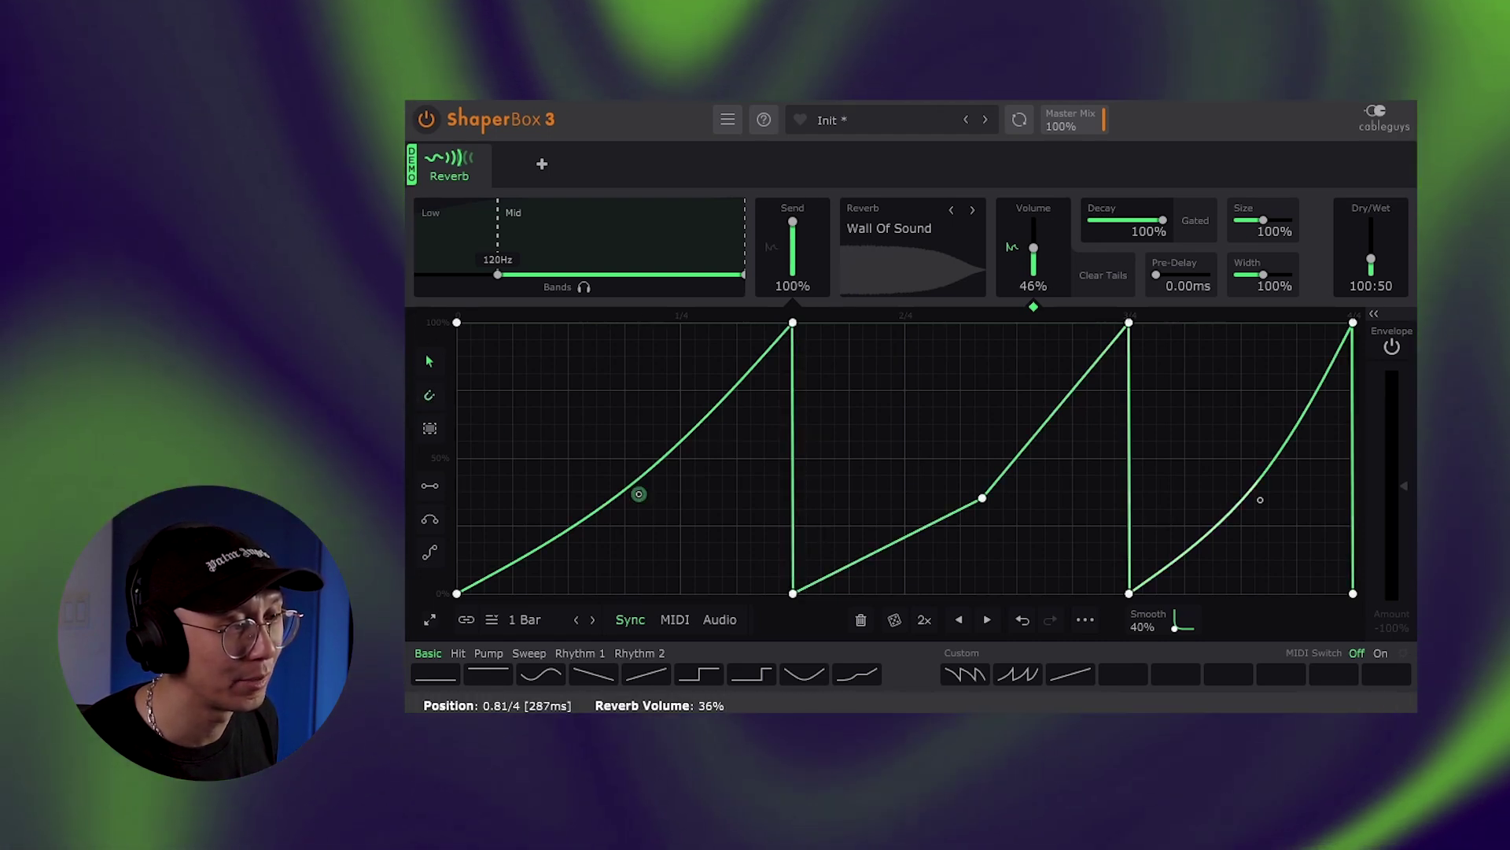
double_click(984, 498)
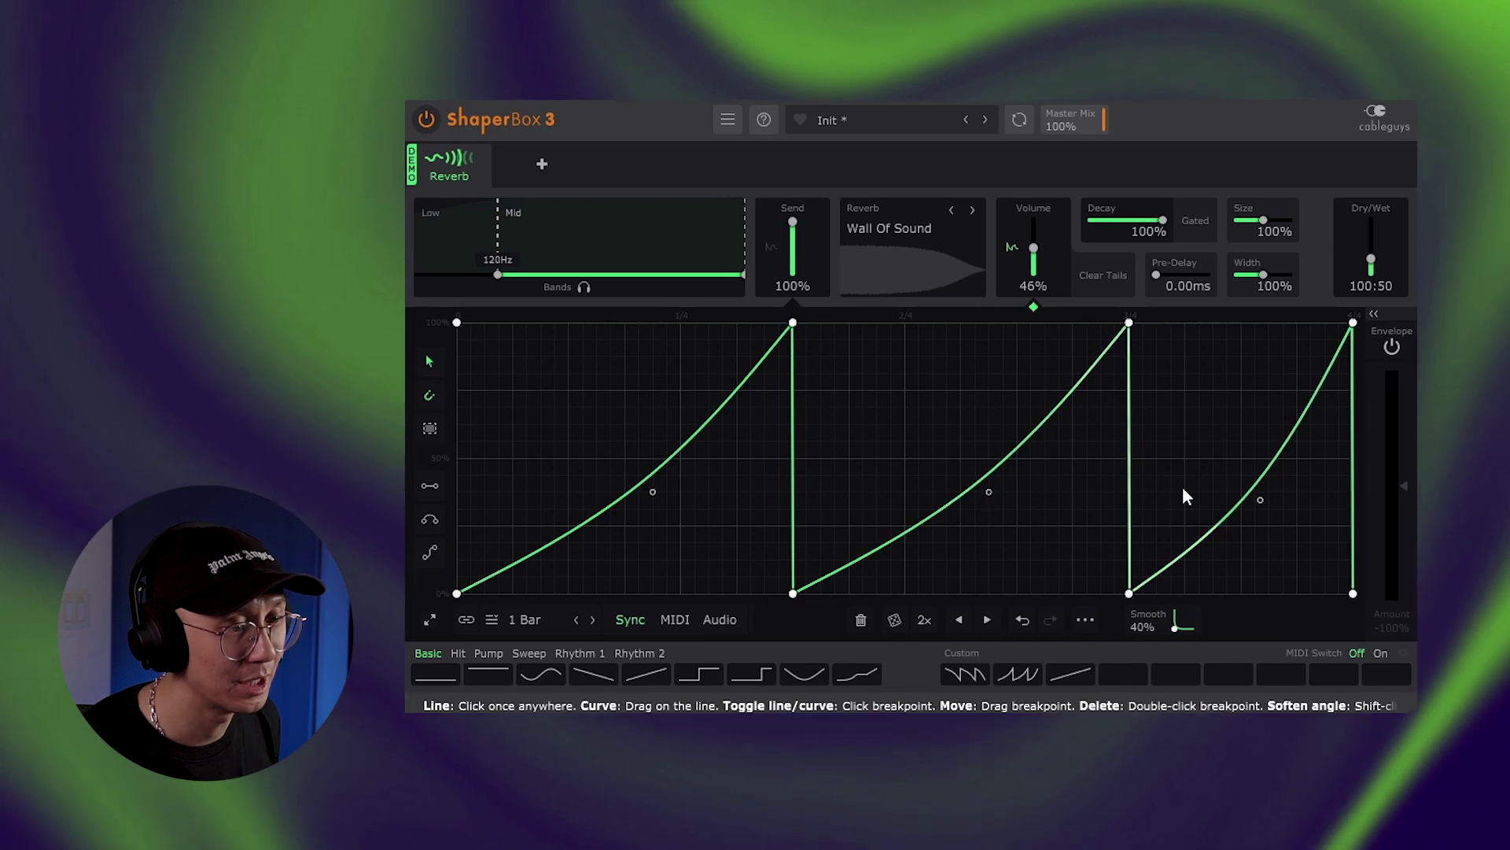
drag(1261, 499, 1269, 491)
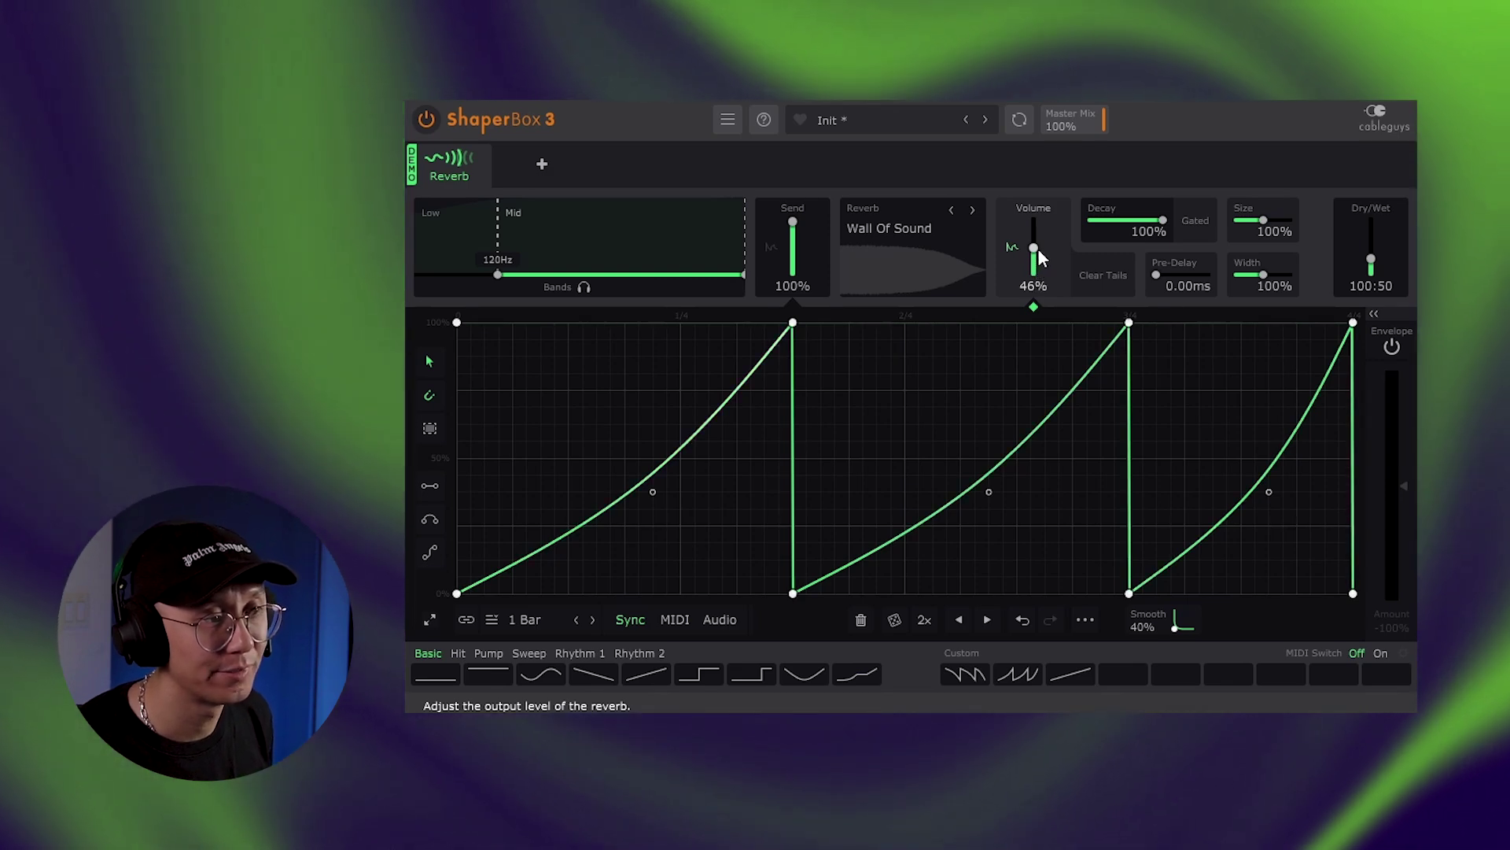
drag(1034, 252, 1034, 239)
Load the saved descending saw wave, set Dry/Wet fully wet at 0:100, and audition it
click(965, 675)
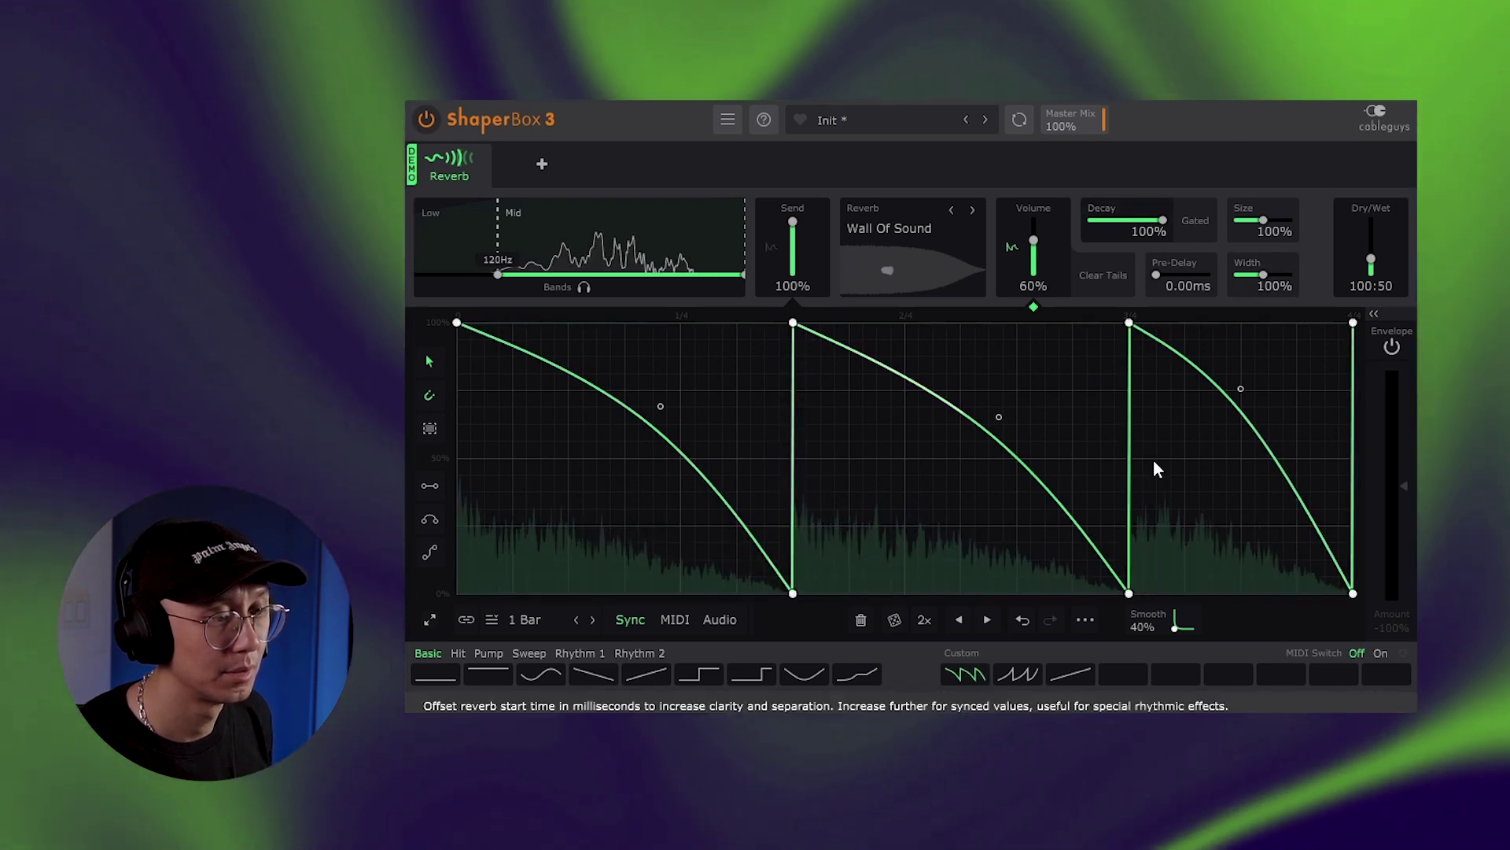
click(1373, 264)
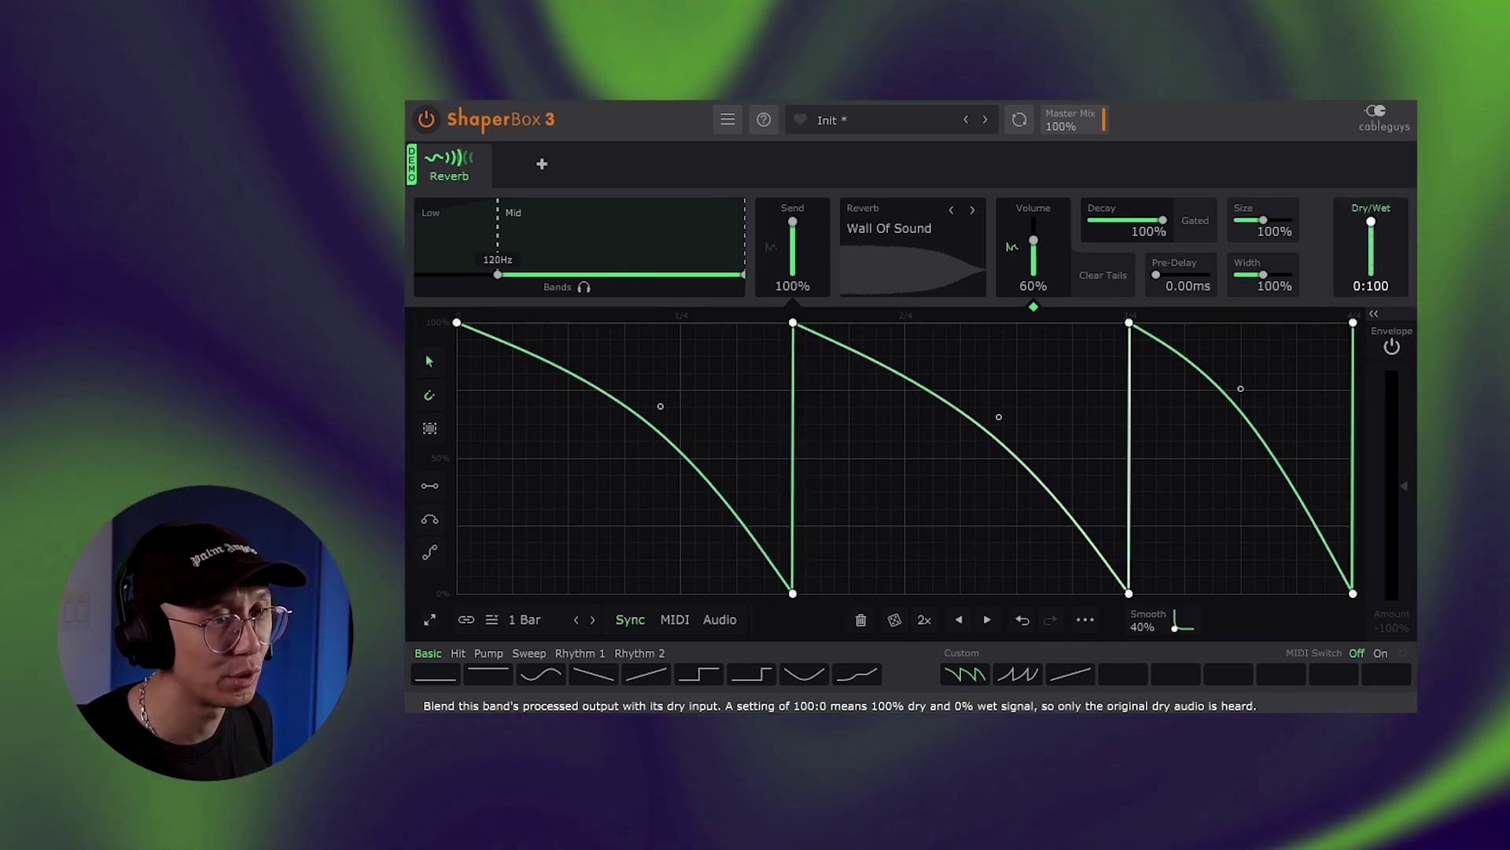
key(space)
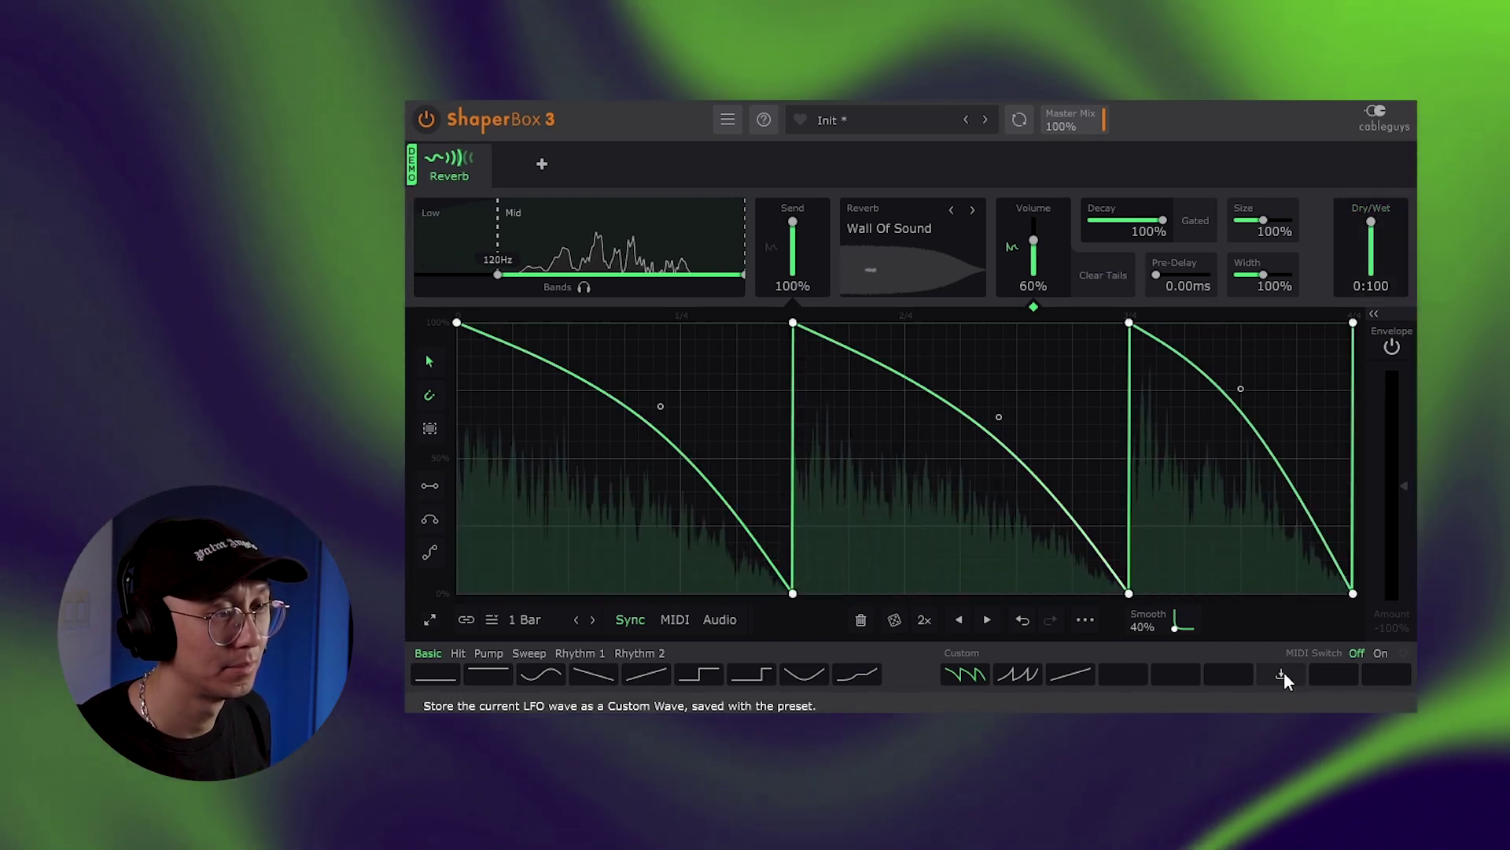
key(space)
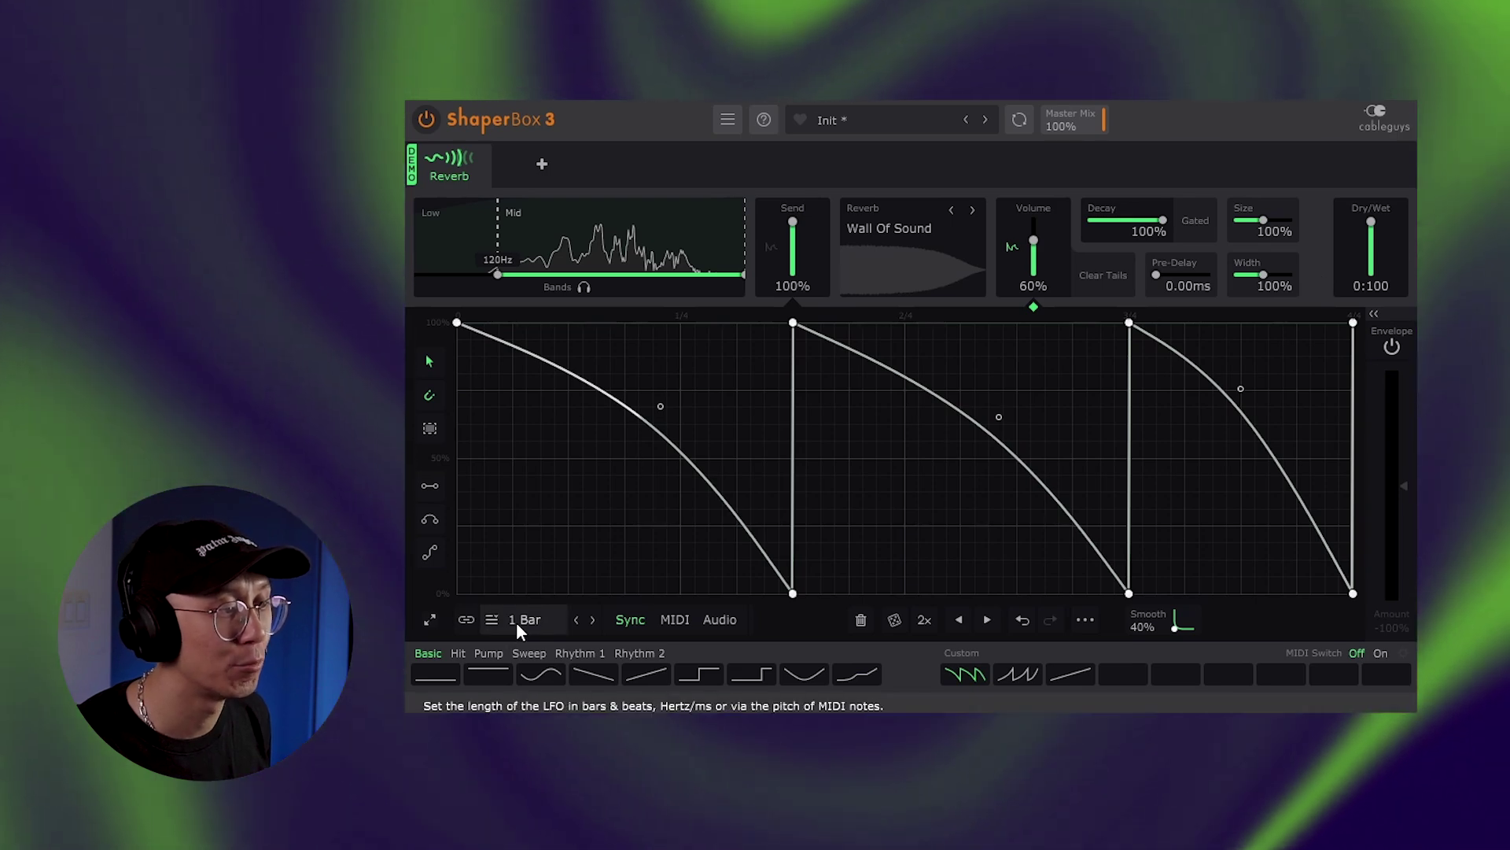
Load the single rising ramp over 2 bars, bring Dry/Wet to 100:100, and audition the riser
click(523, 620)
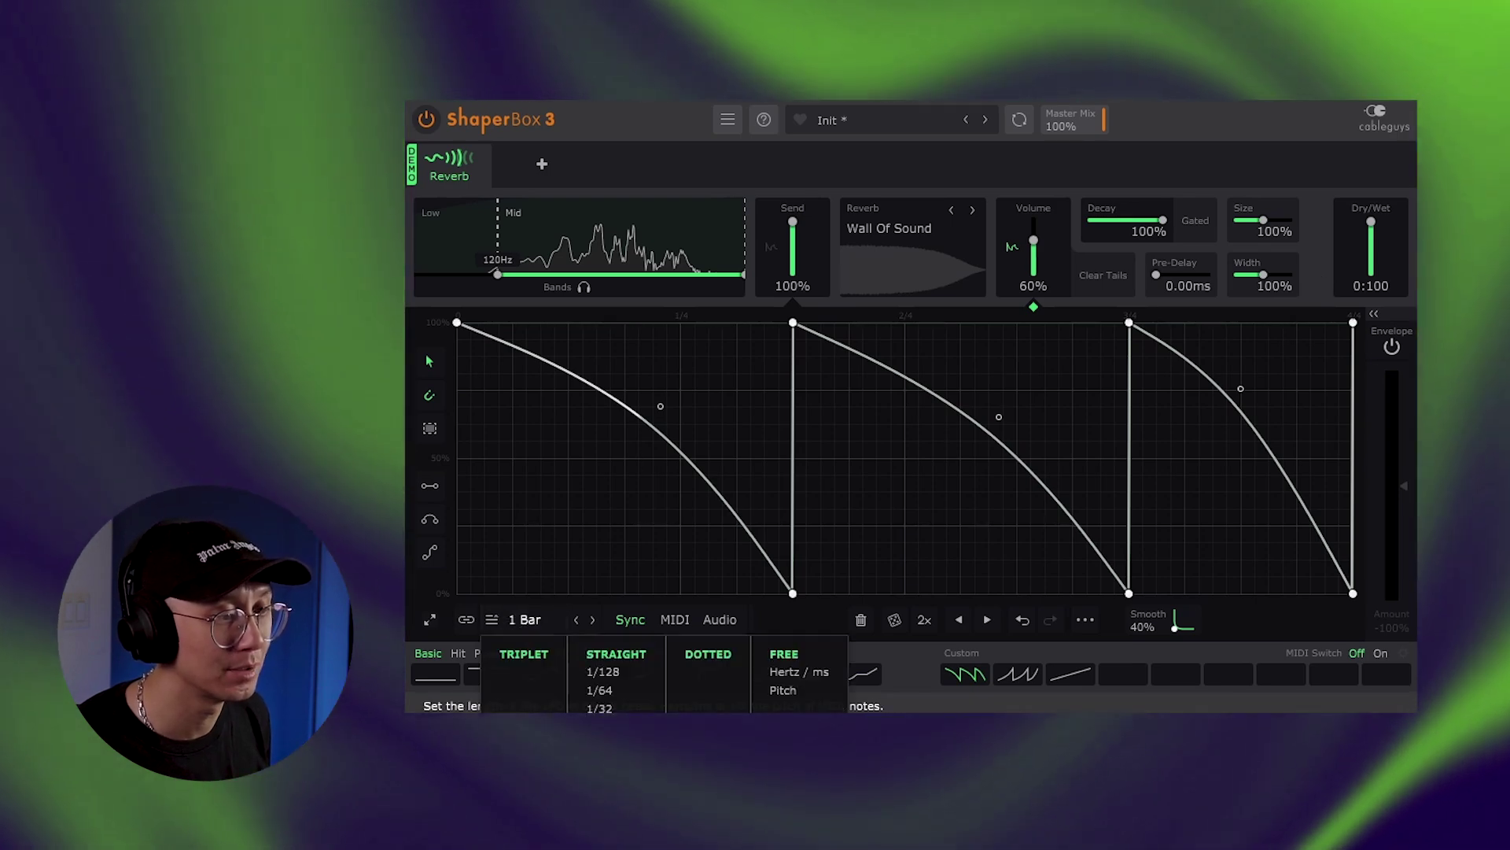
click(1070, 675)
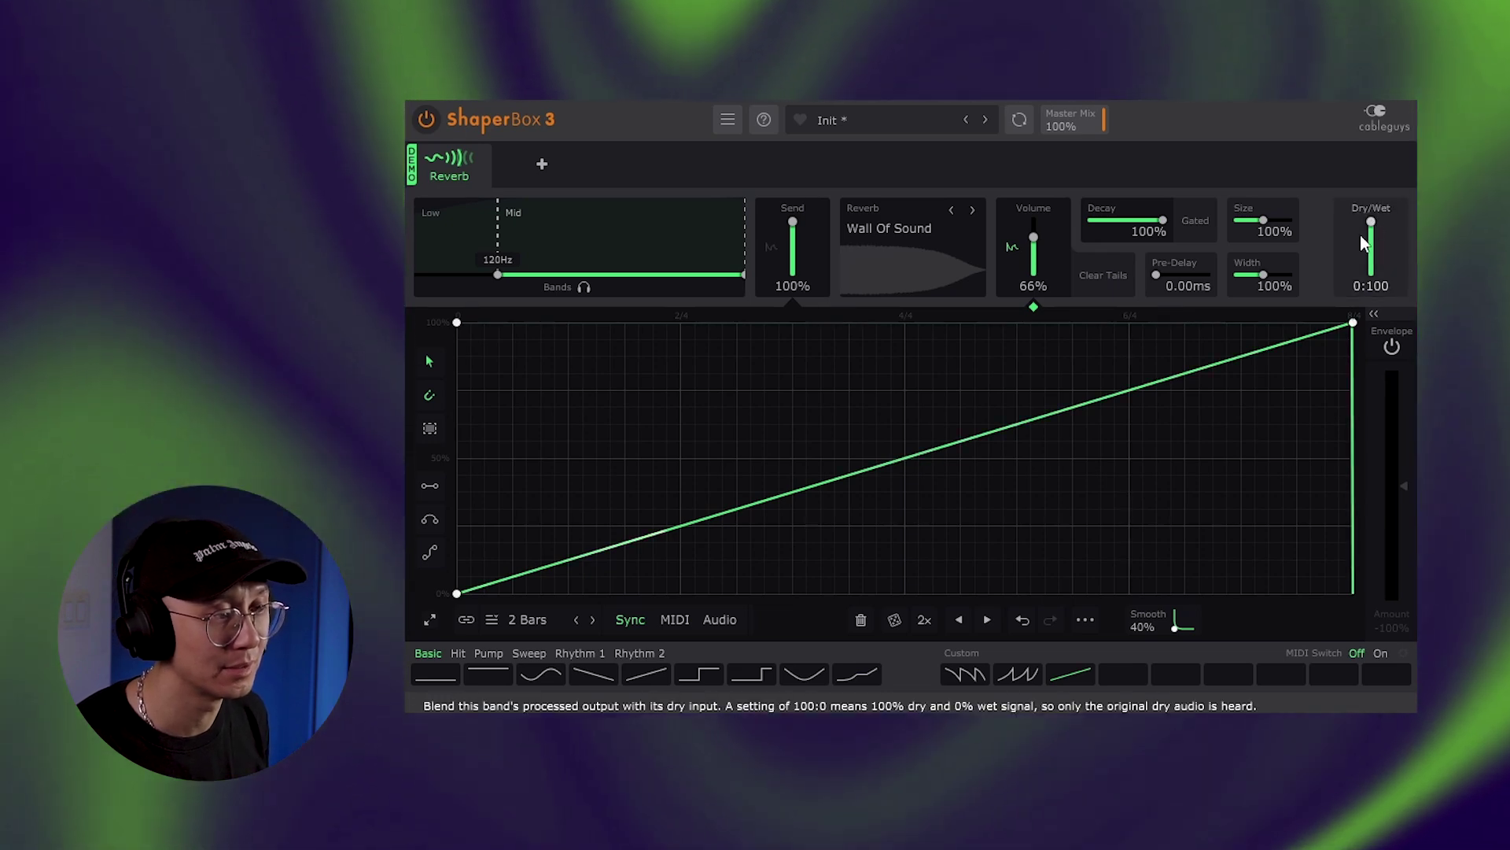
click(528, 621)
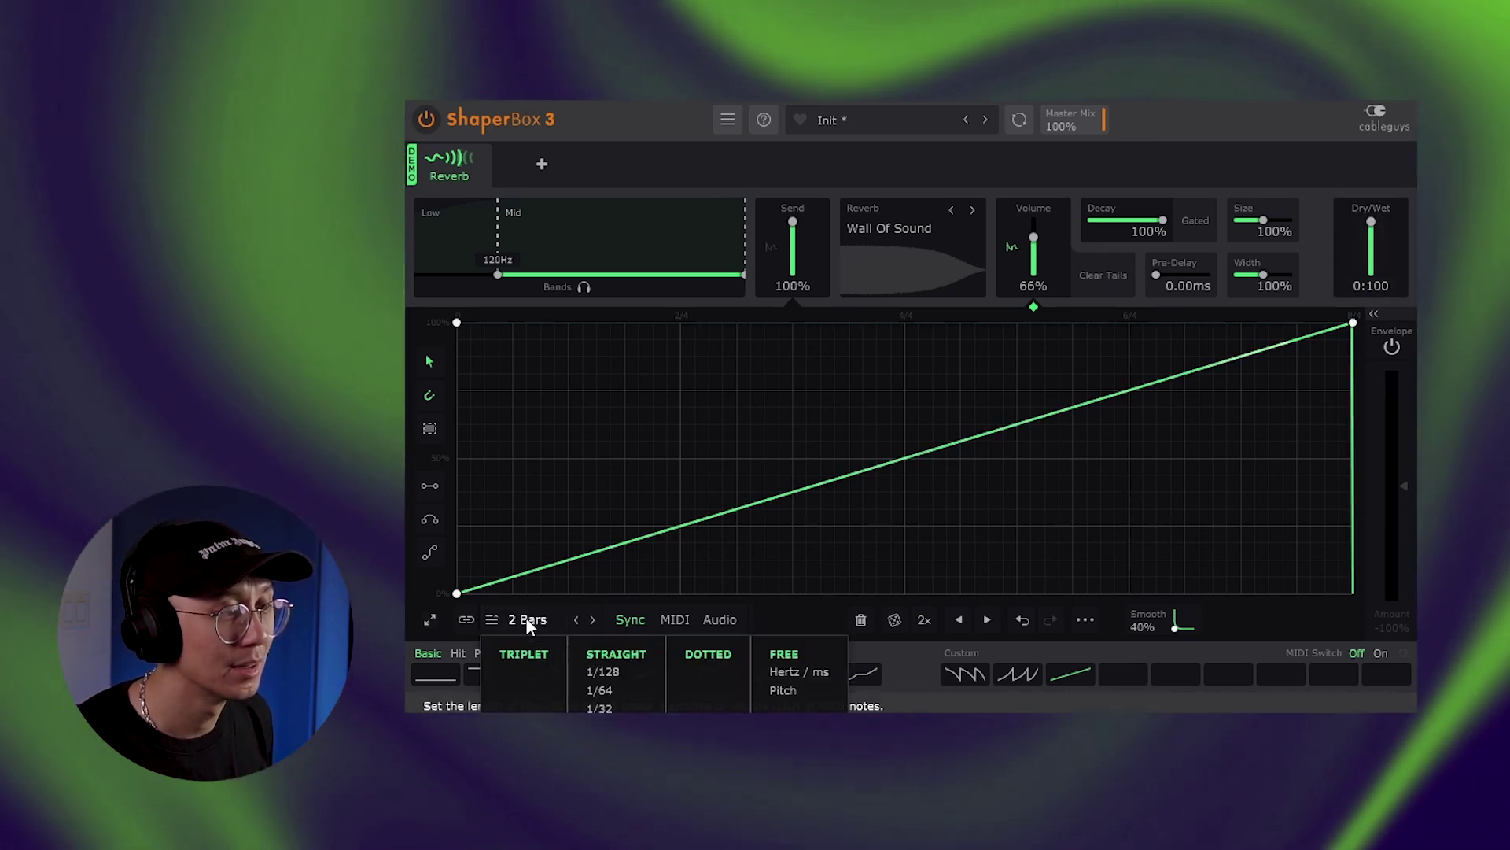
click(1372, 220)
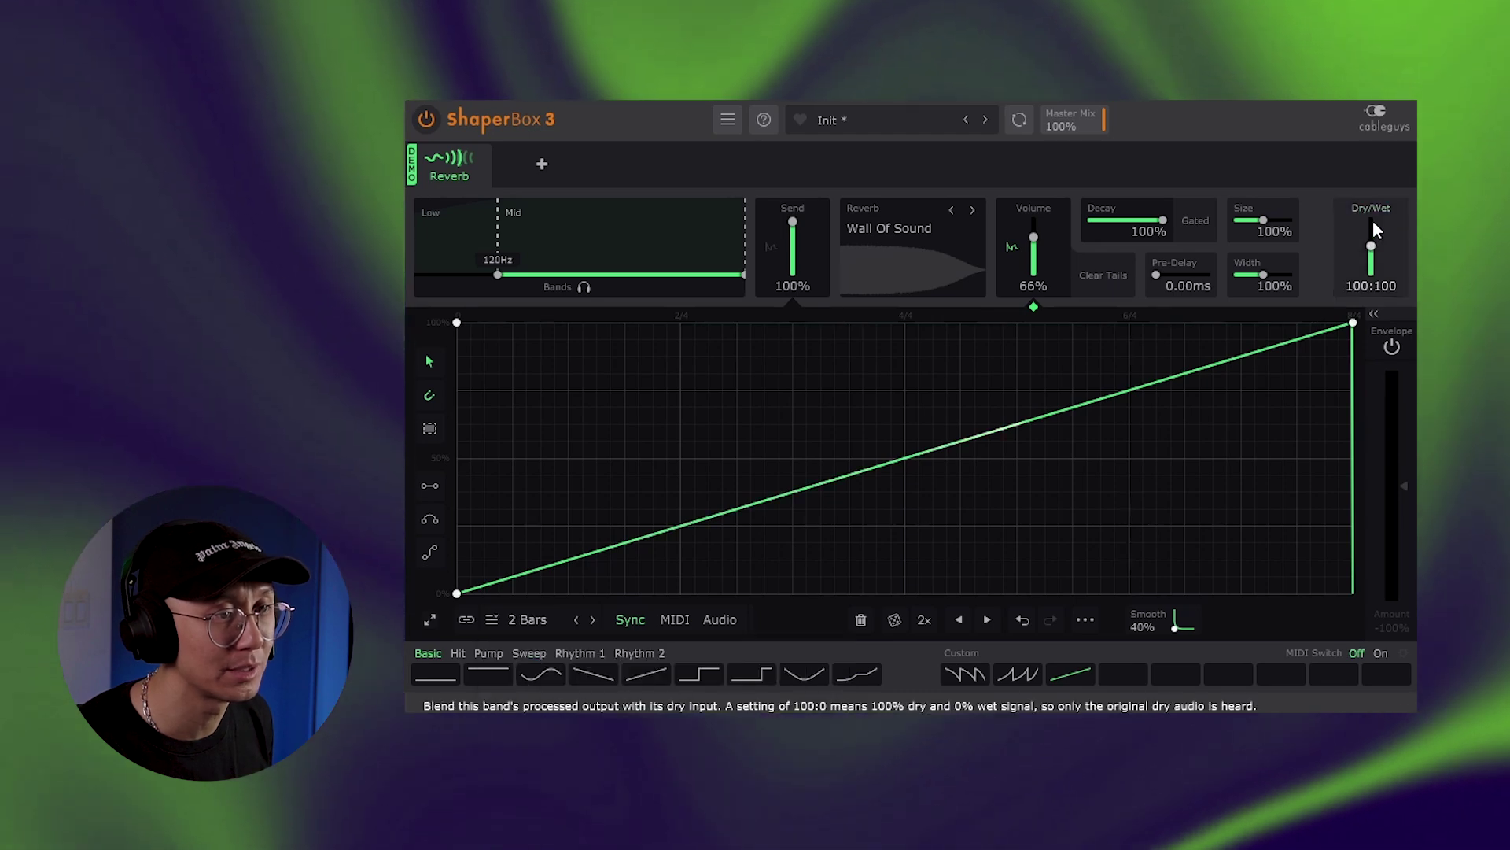
drag(1372, 220, 1373, 247)
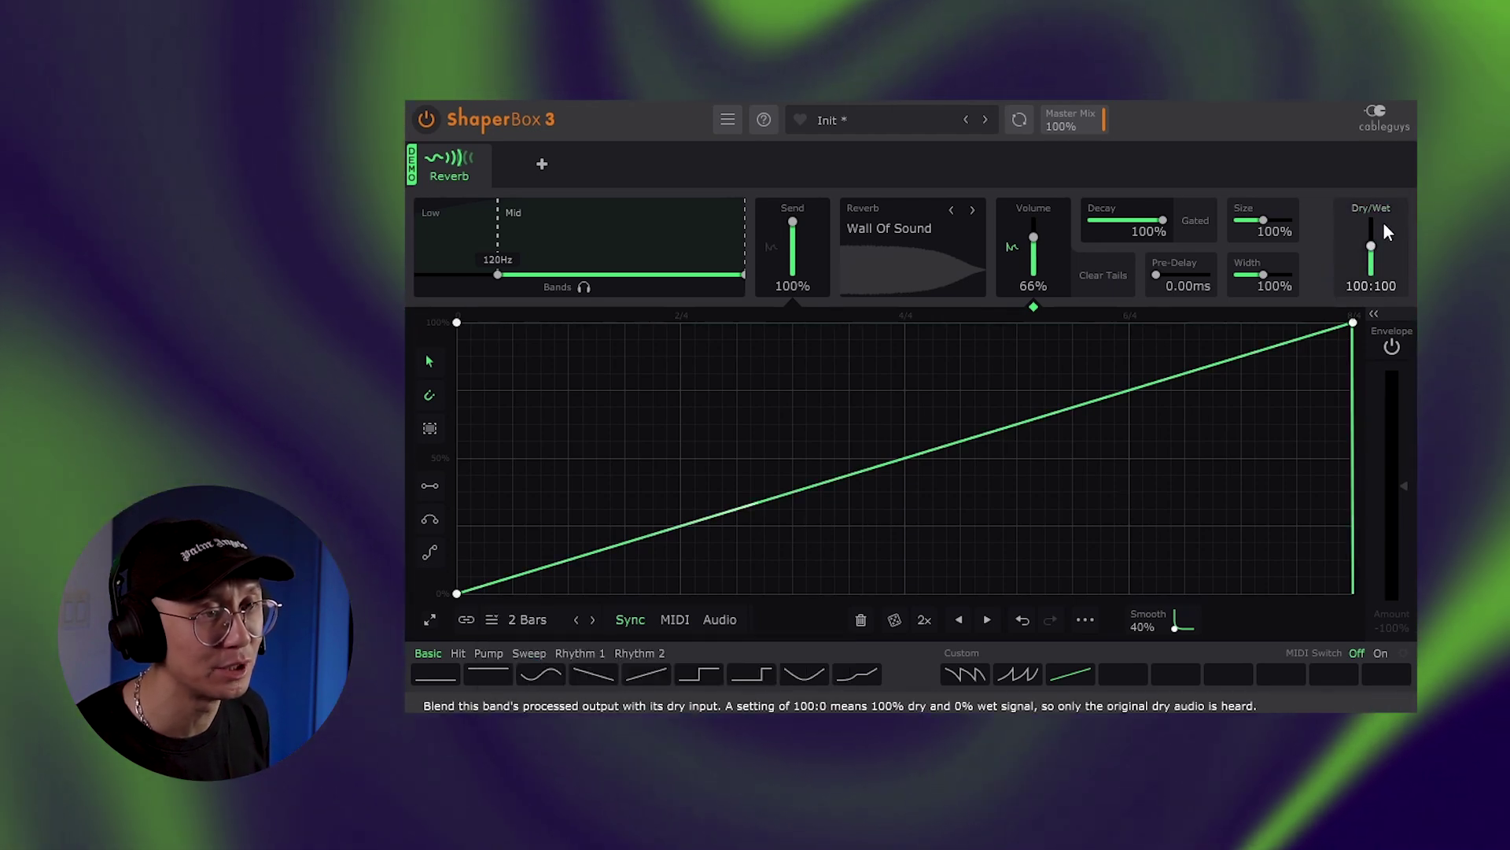
key(space)
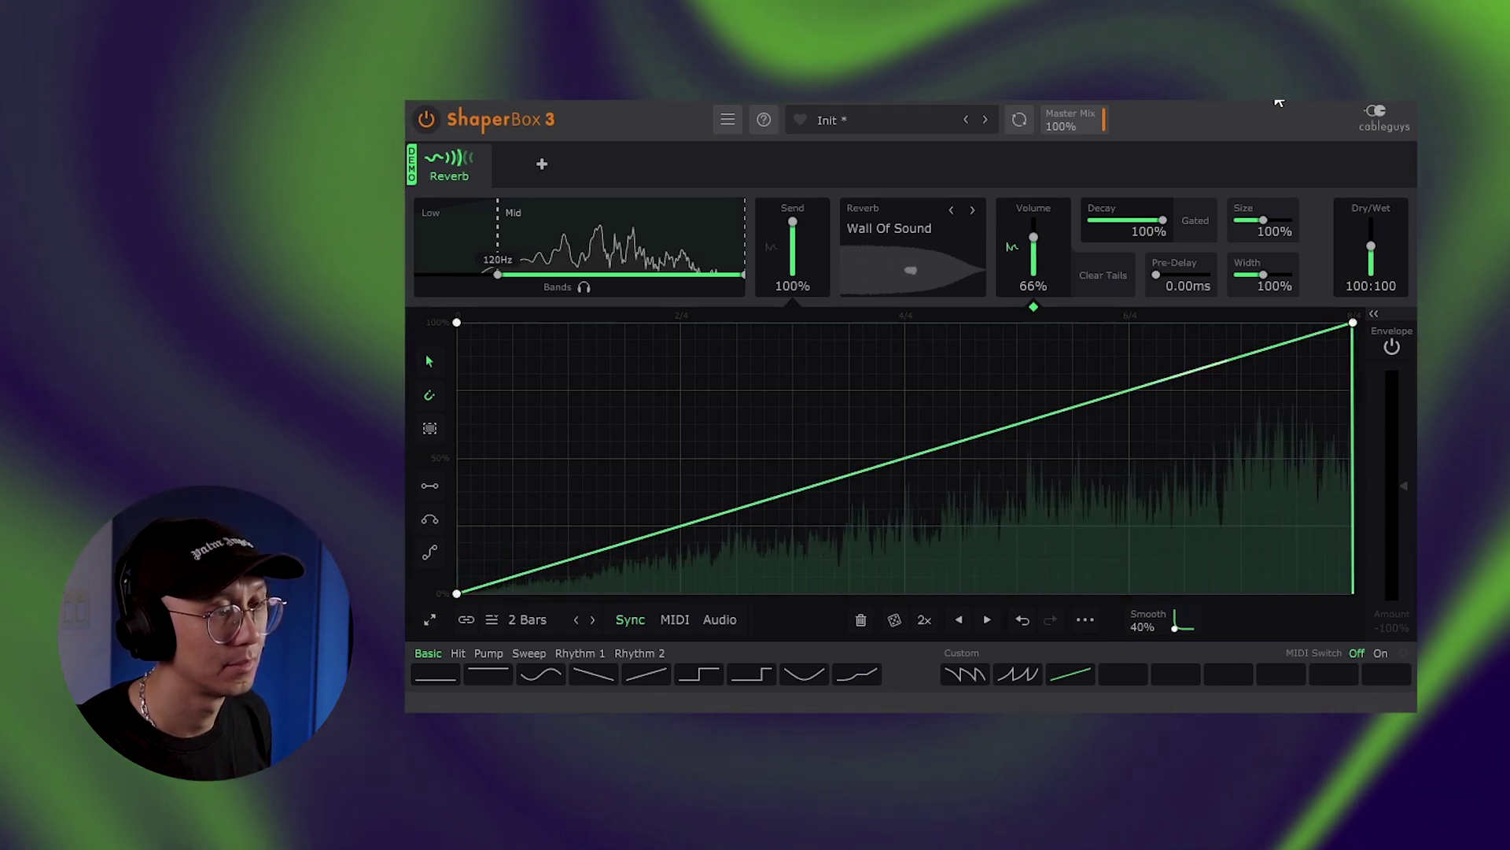
key(space)
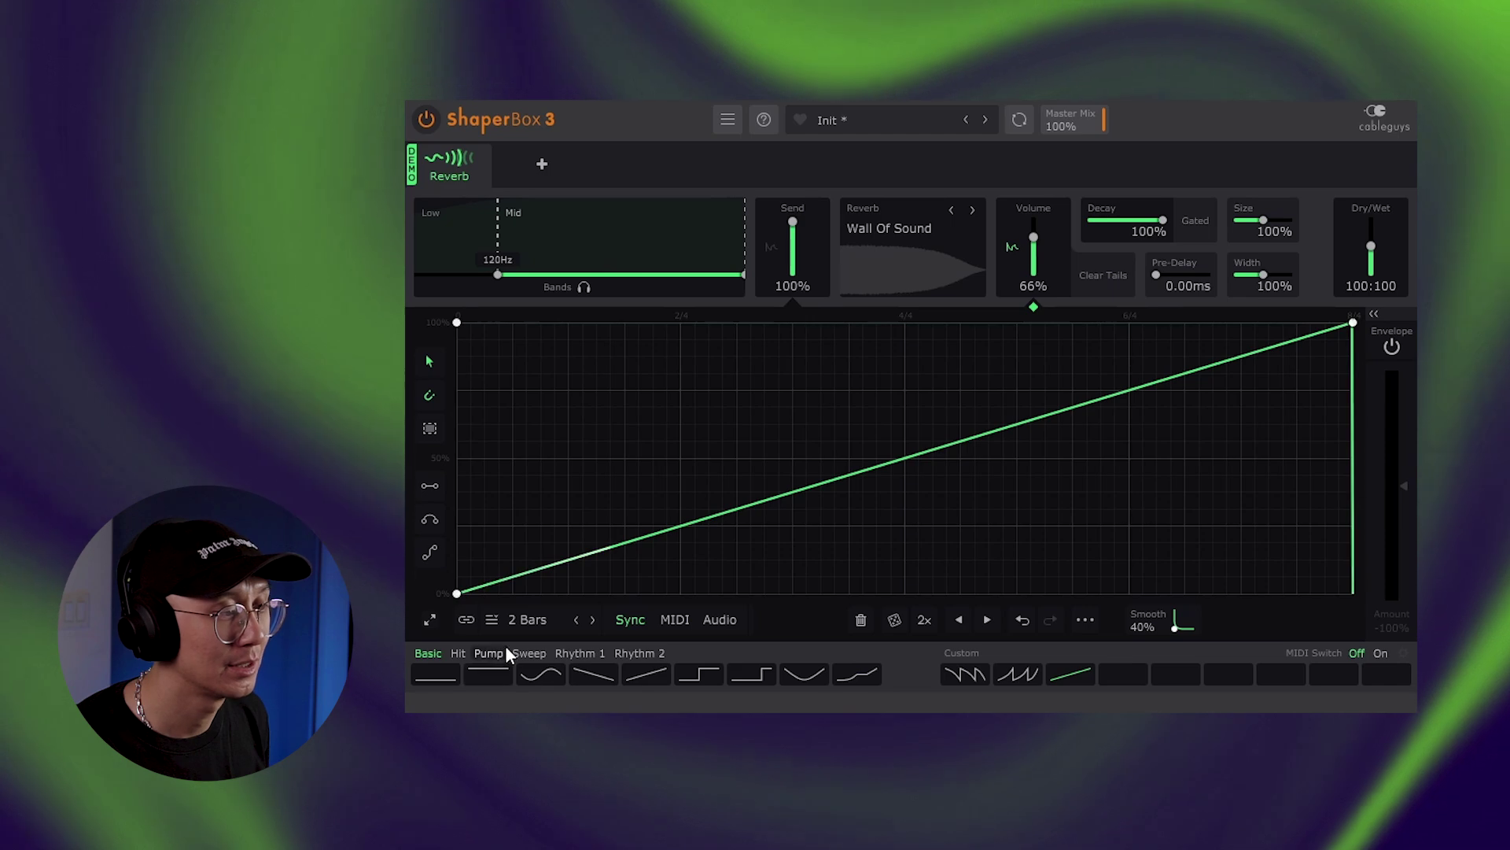
click(519, 622)
Lengthen the riser's LFO to 4 bars, then to 8 bars, stopping playback after each
click(606, 704)
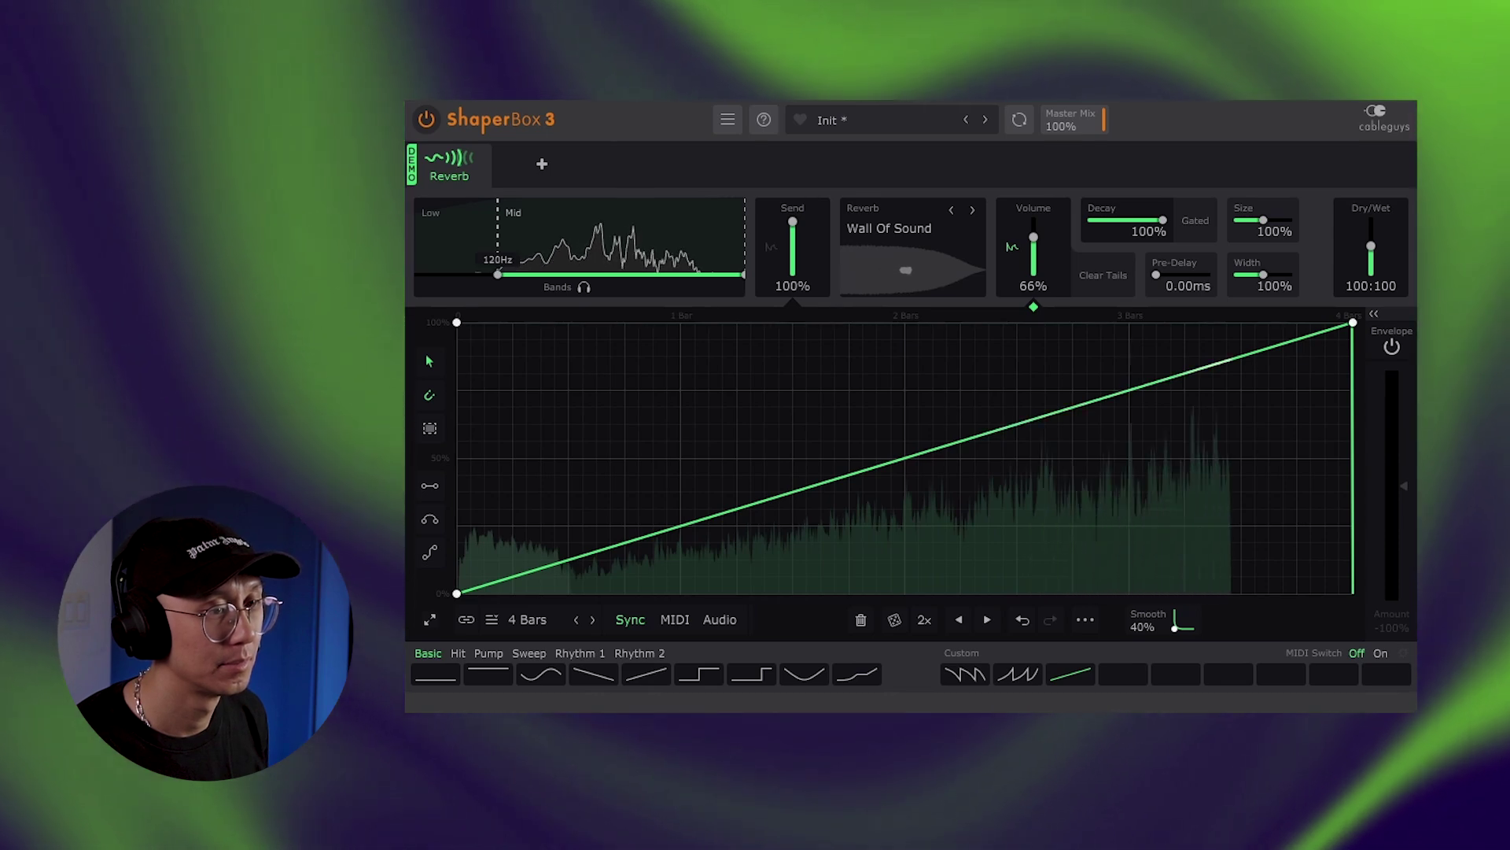
key(space)
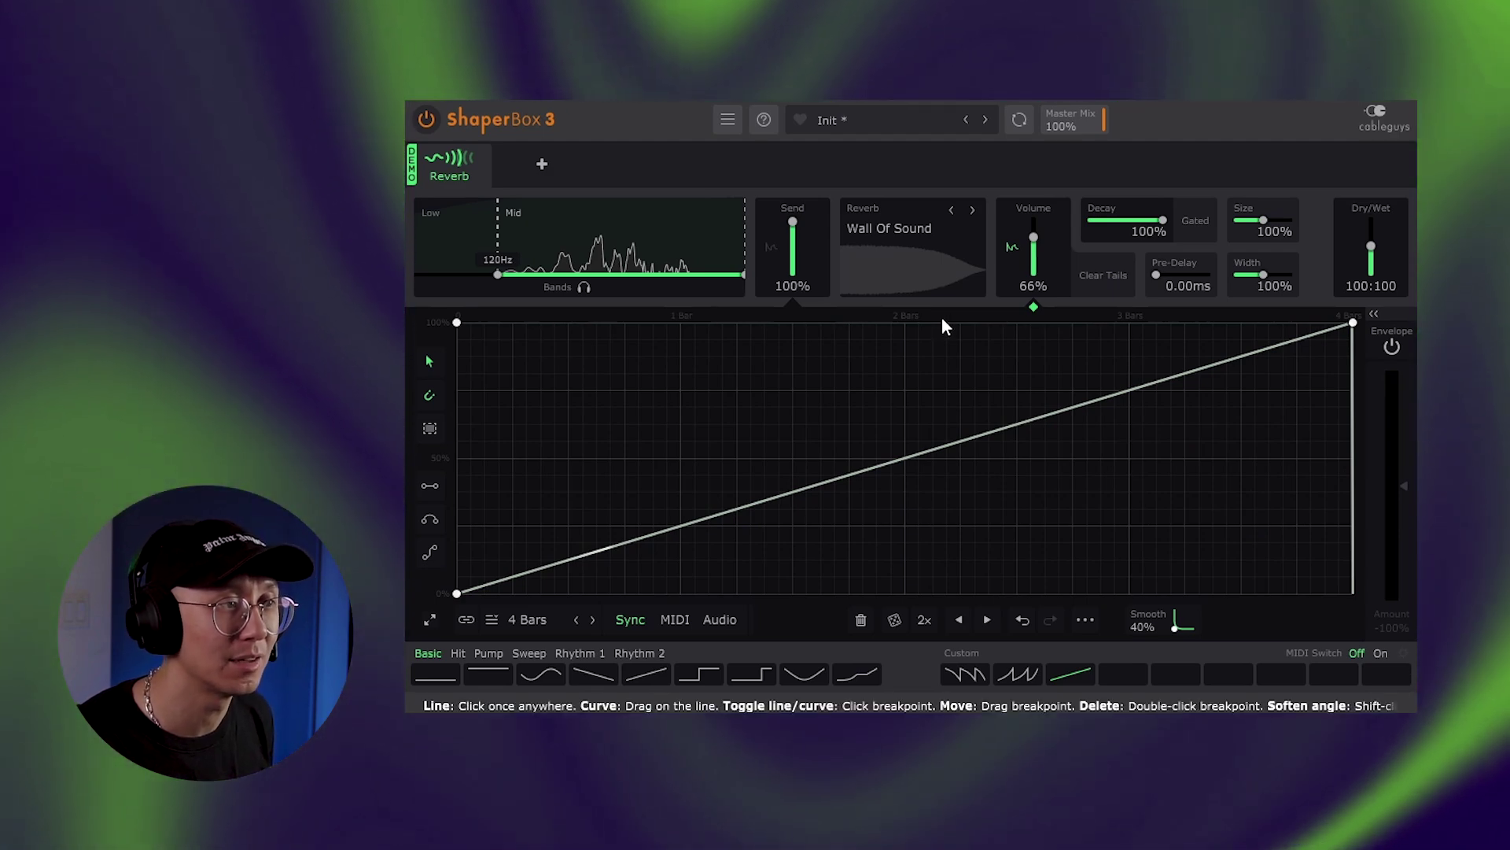
click(523, 620)
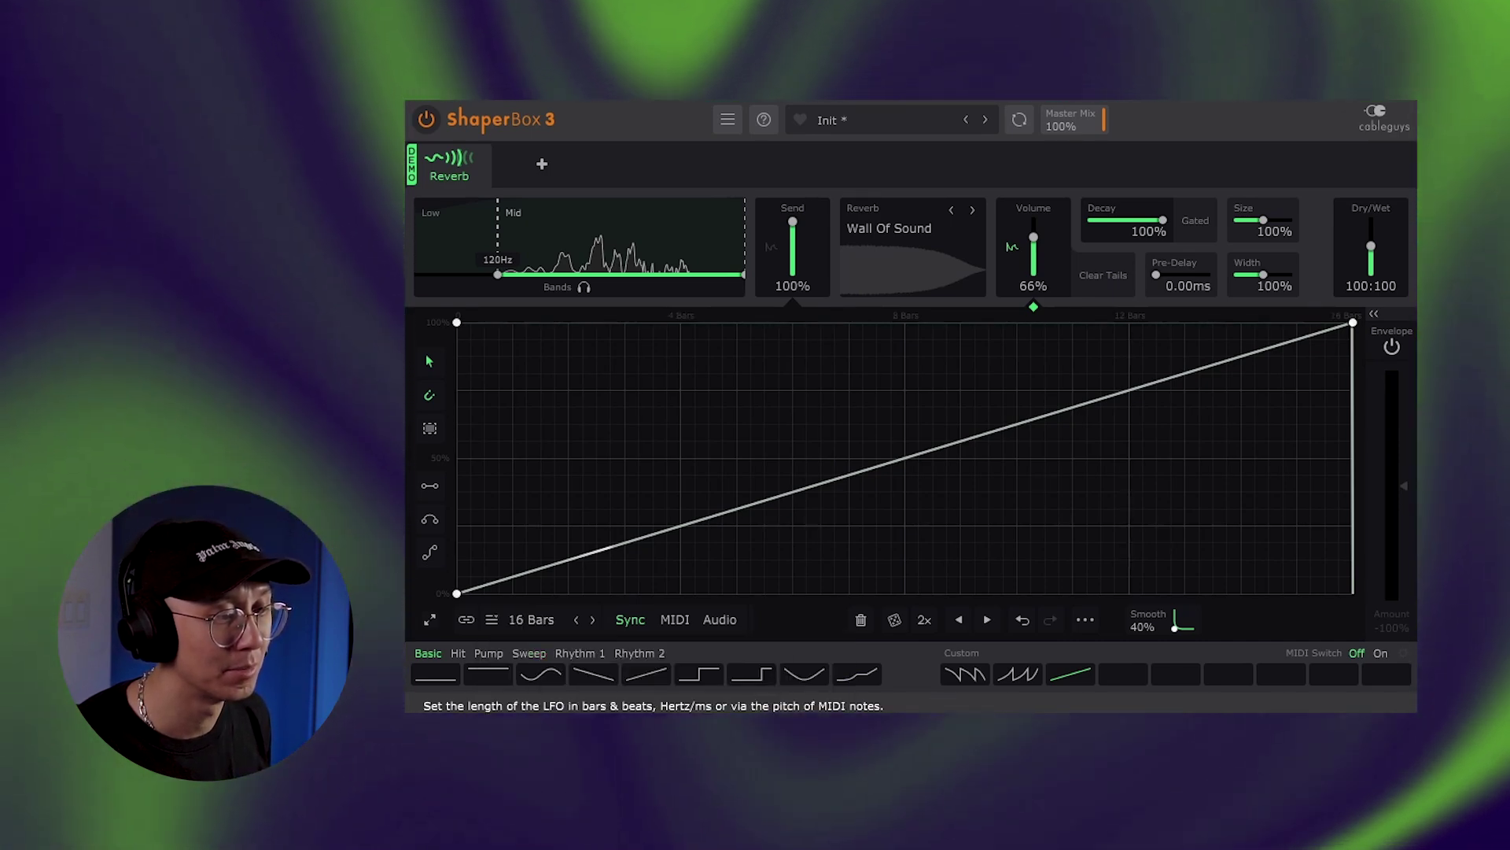
click(576, 619)
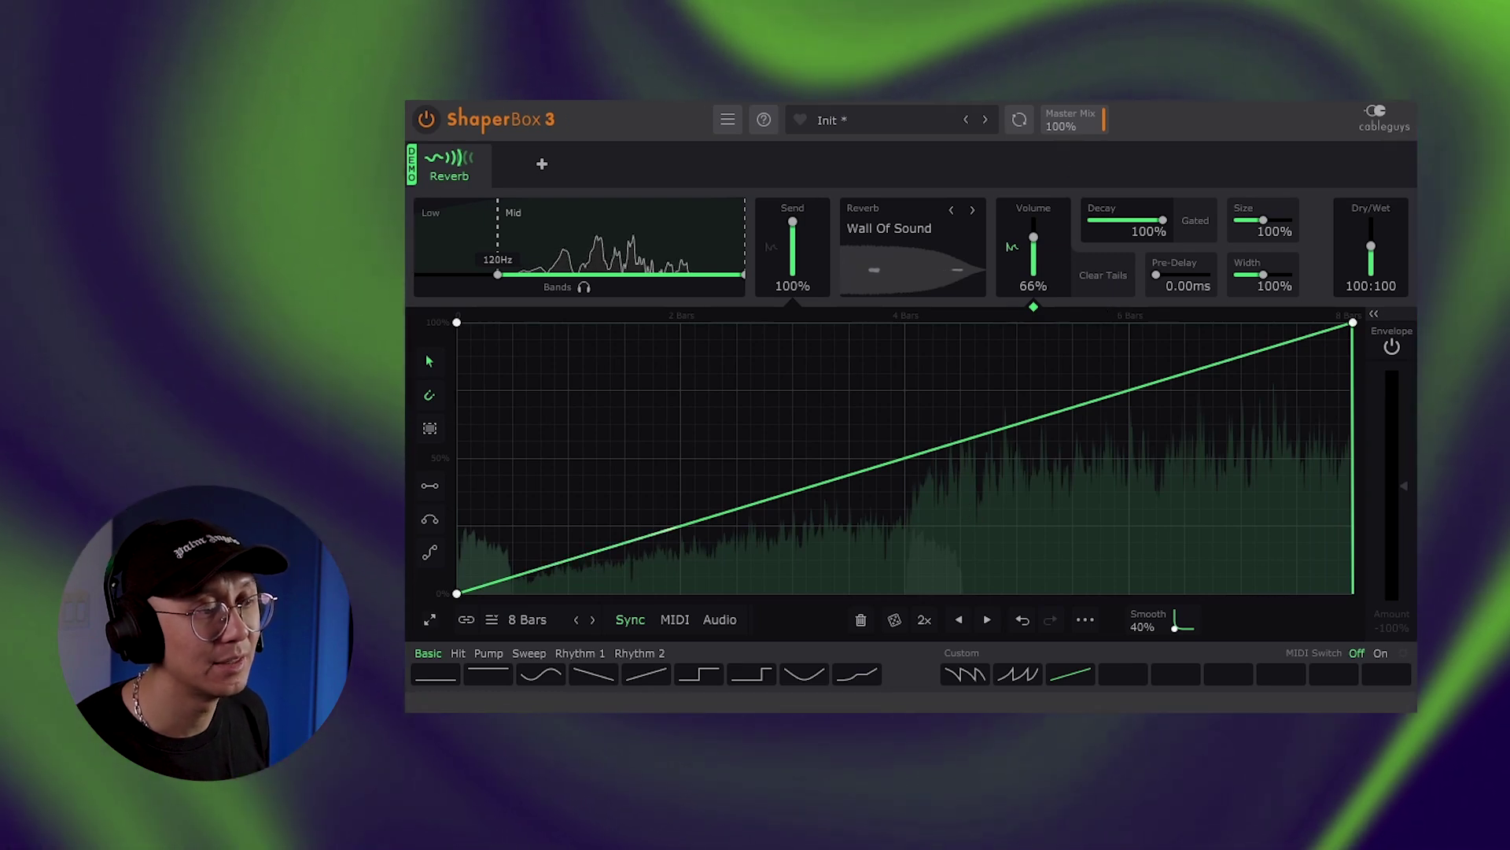
key(space)
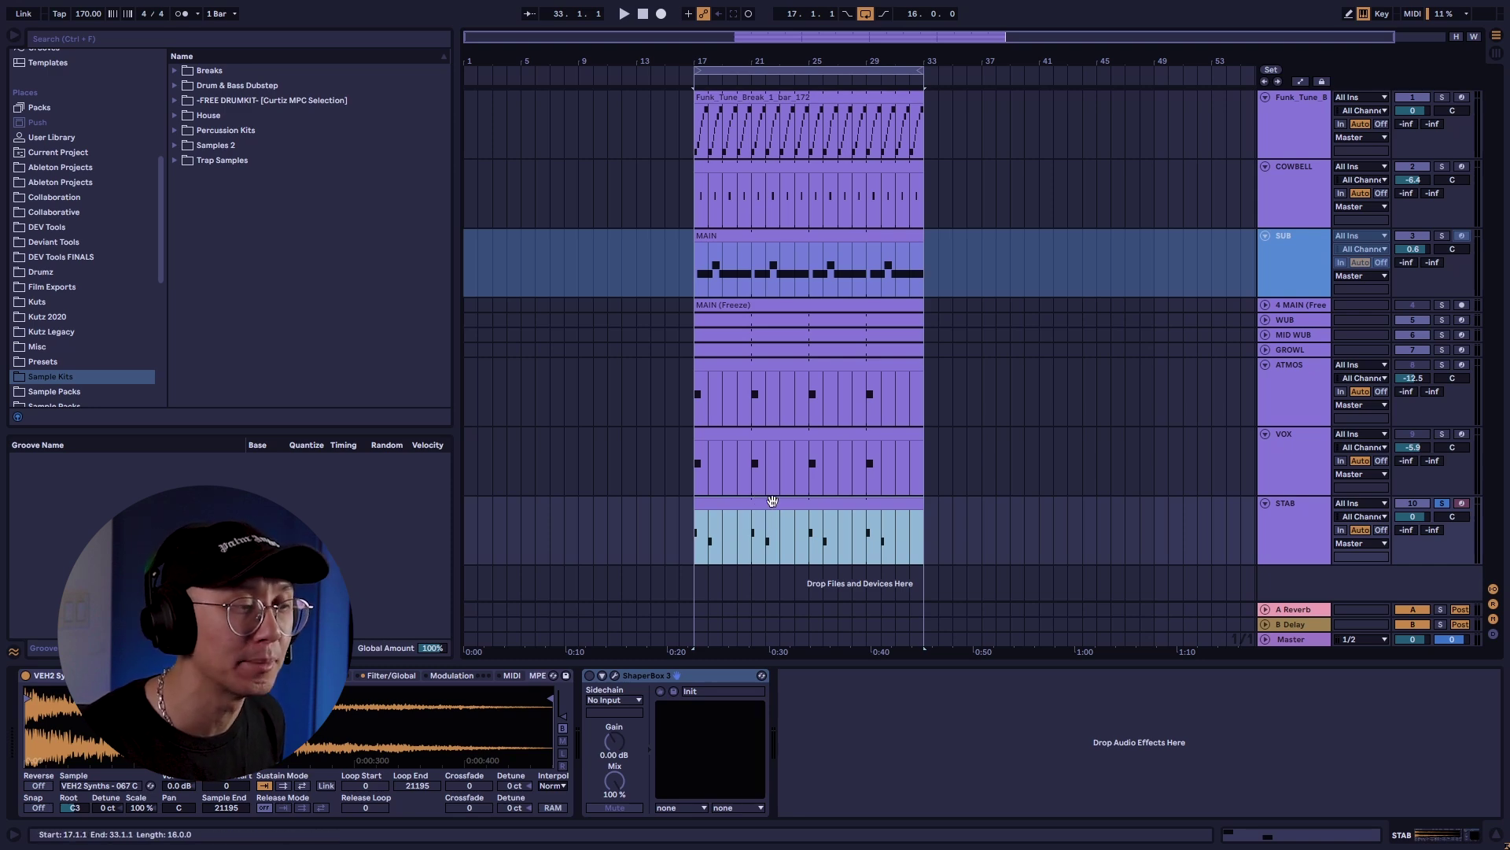
Play the STAB clip's A2 and G#2 stabs from bar 2, then return to STAB's devices
double_click(773, 501)
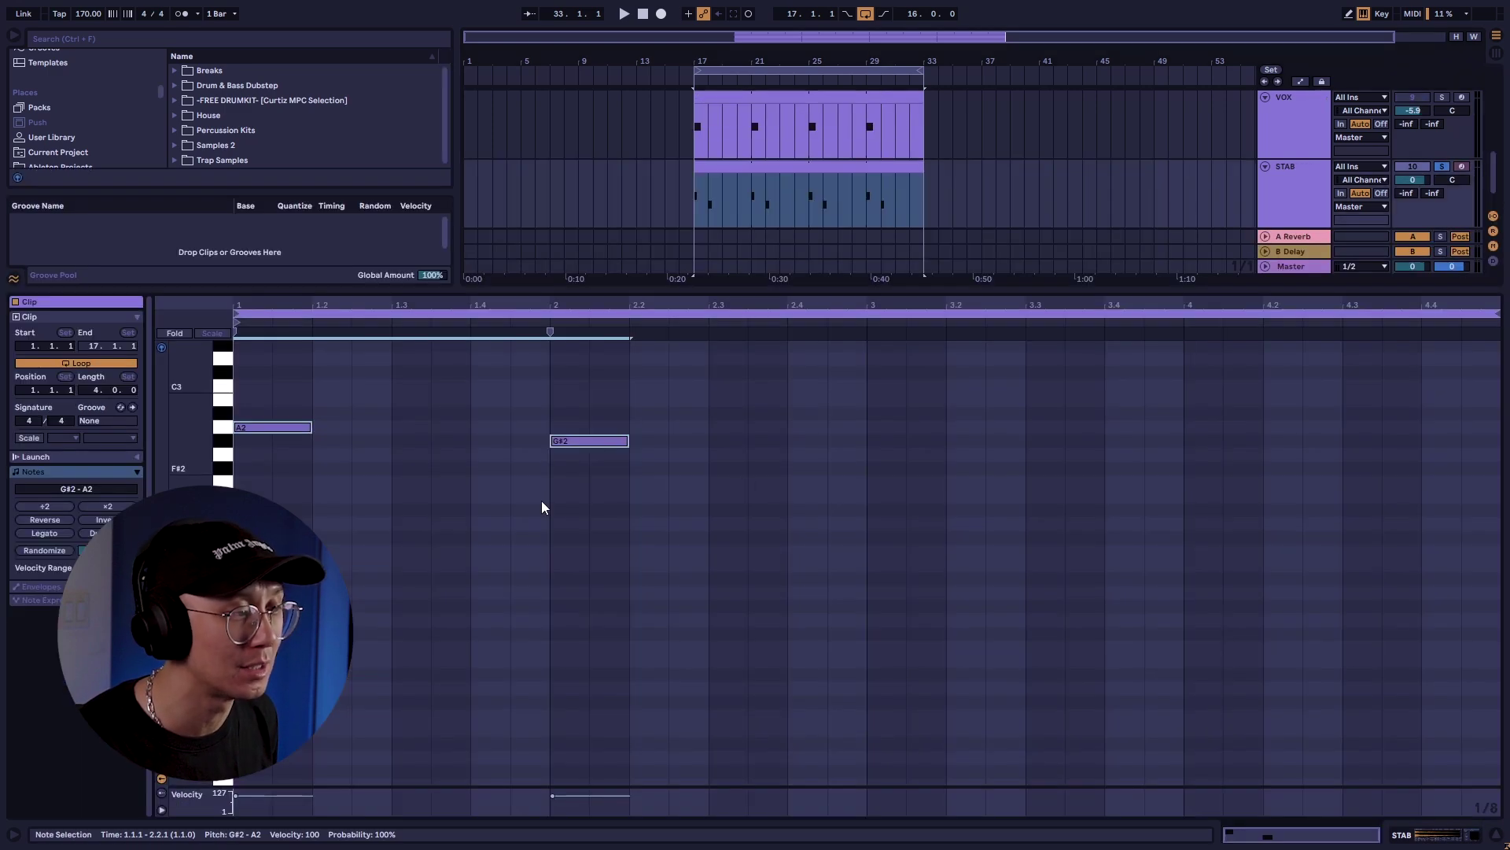
click(539, 551)
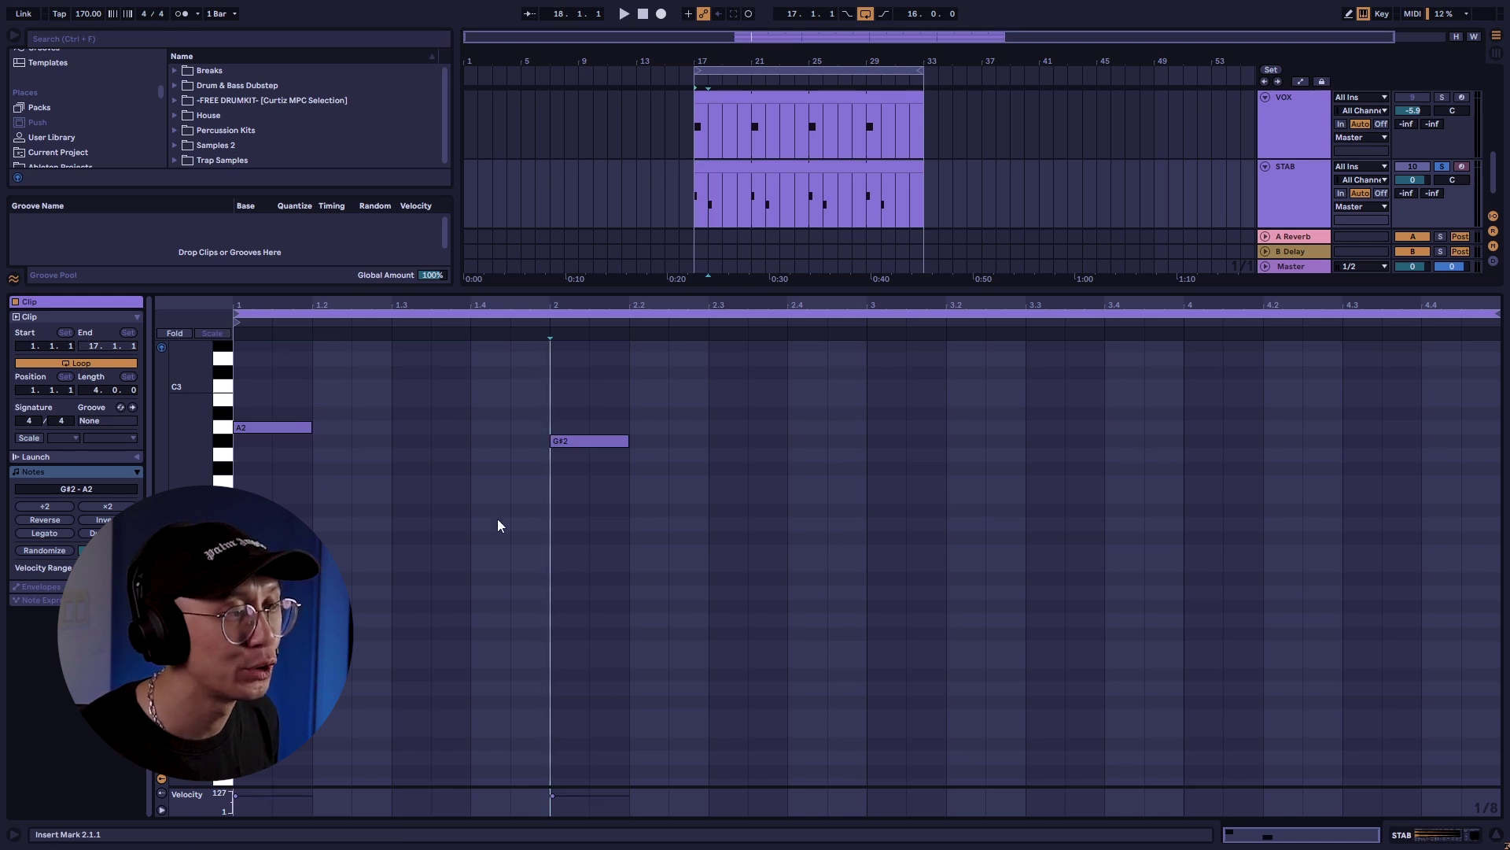
key(space)
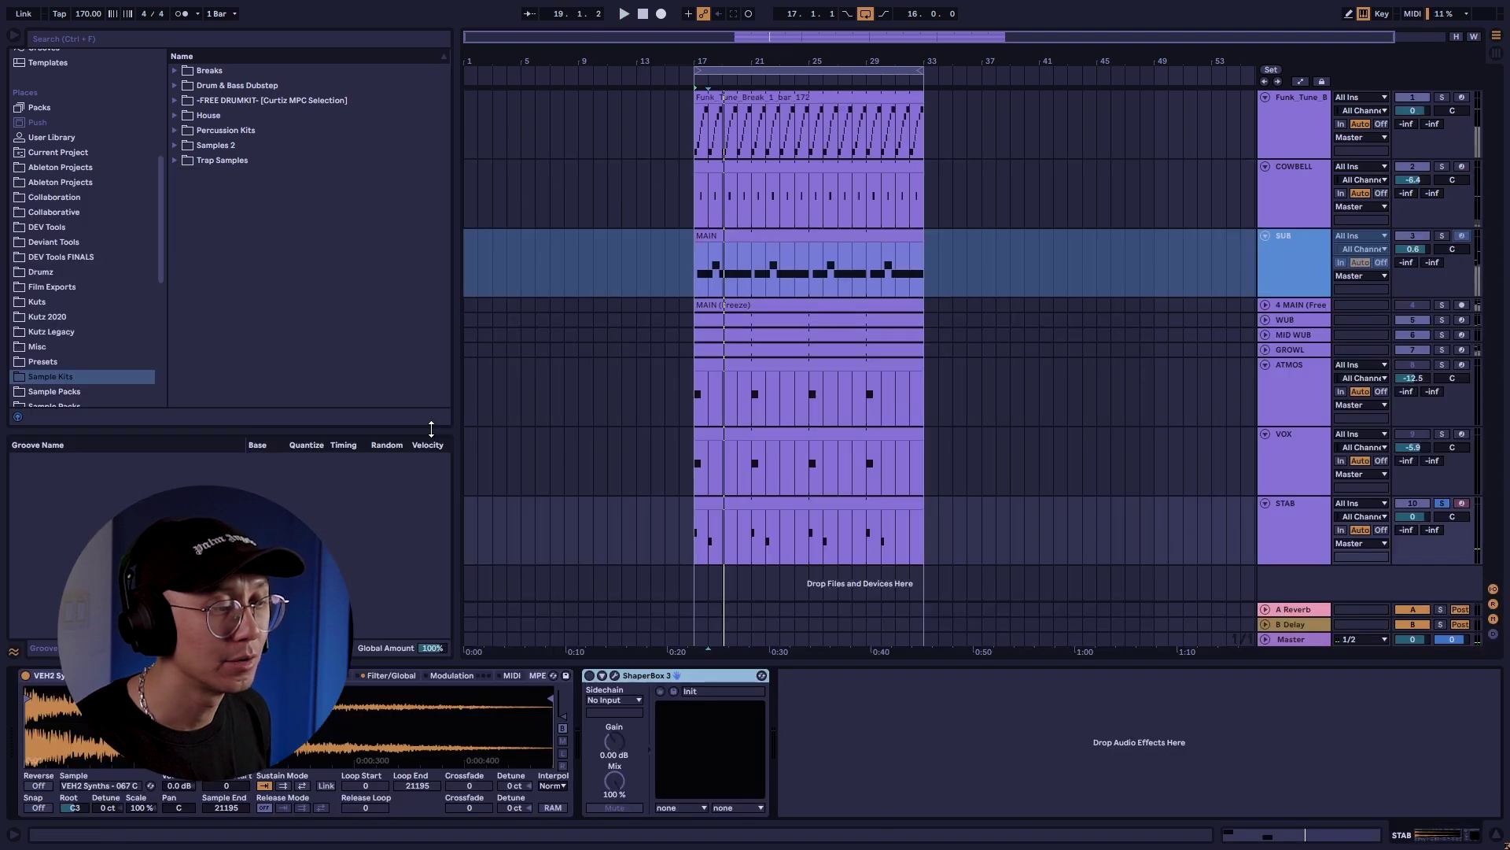
click(1267, 525)
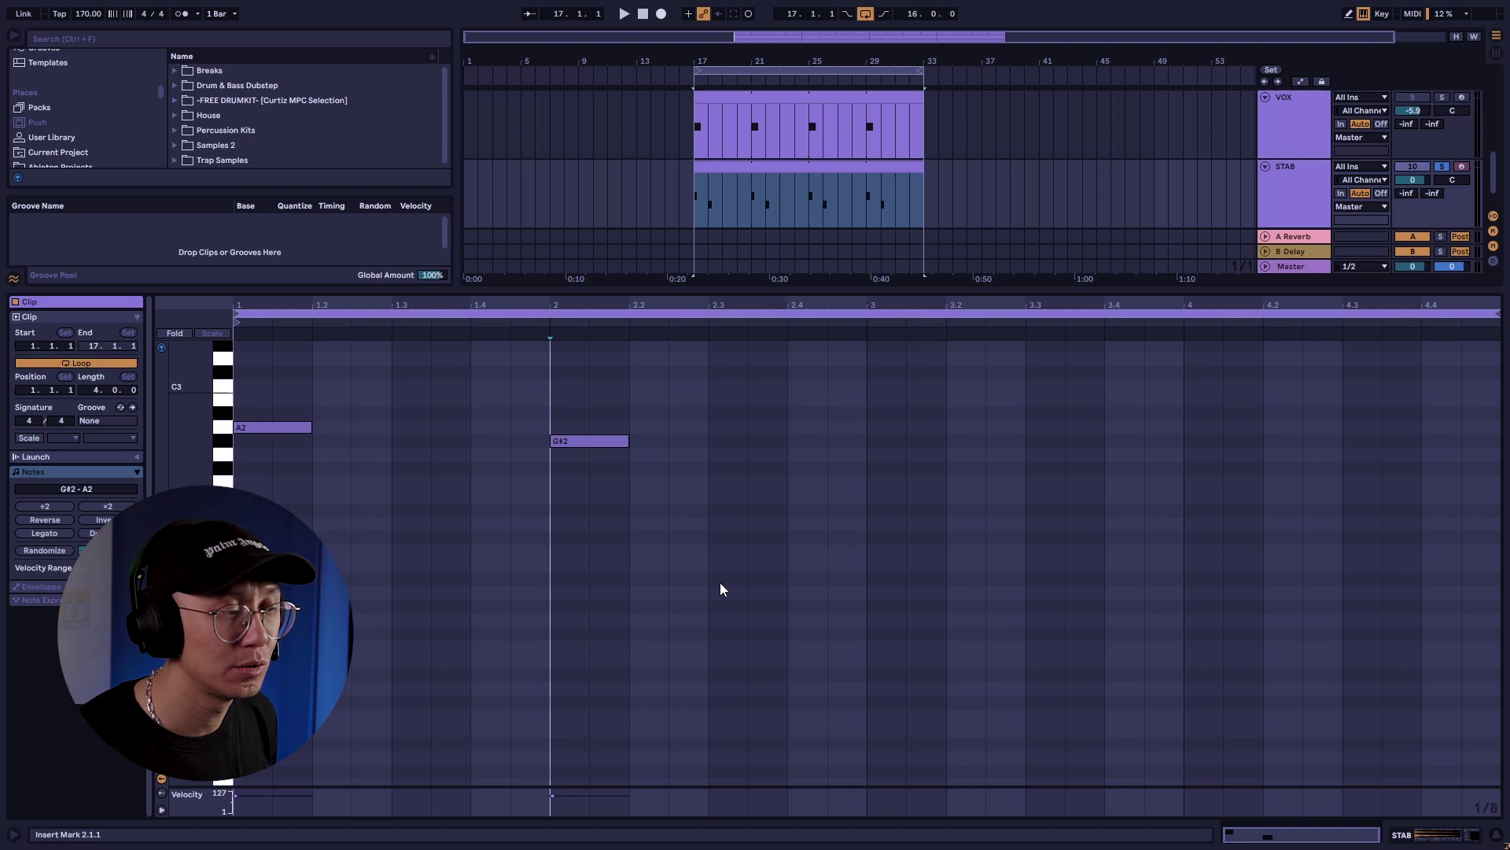
click(1303, 537)
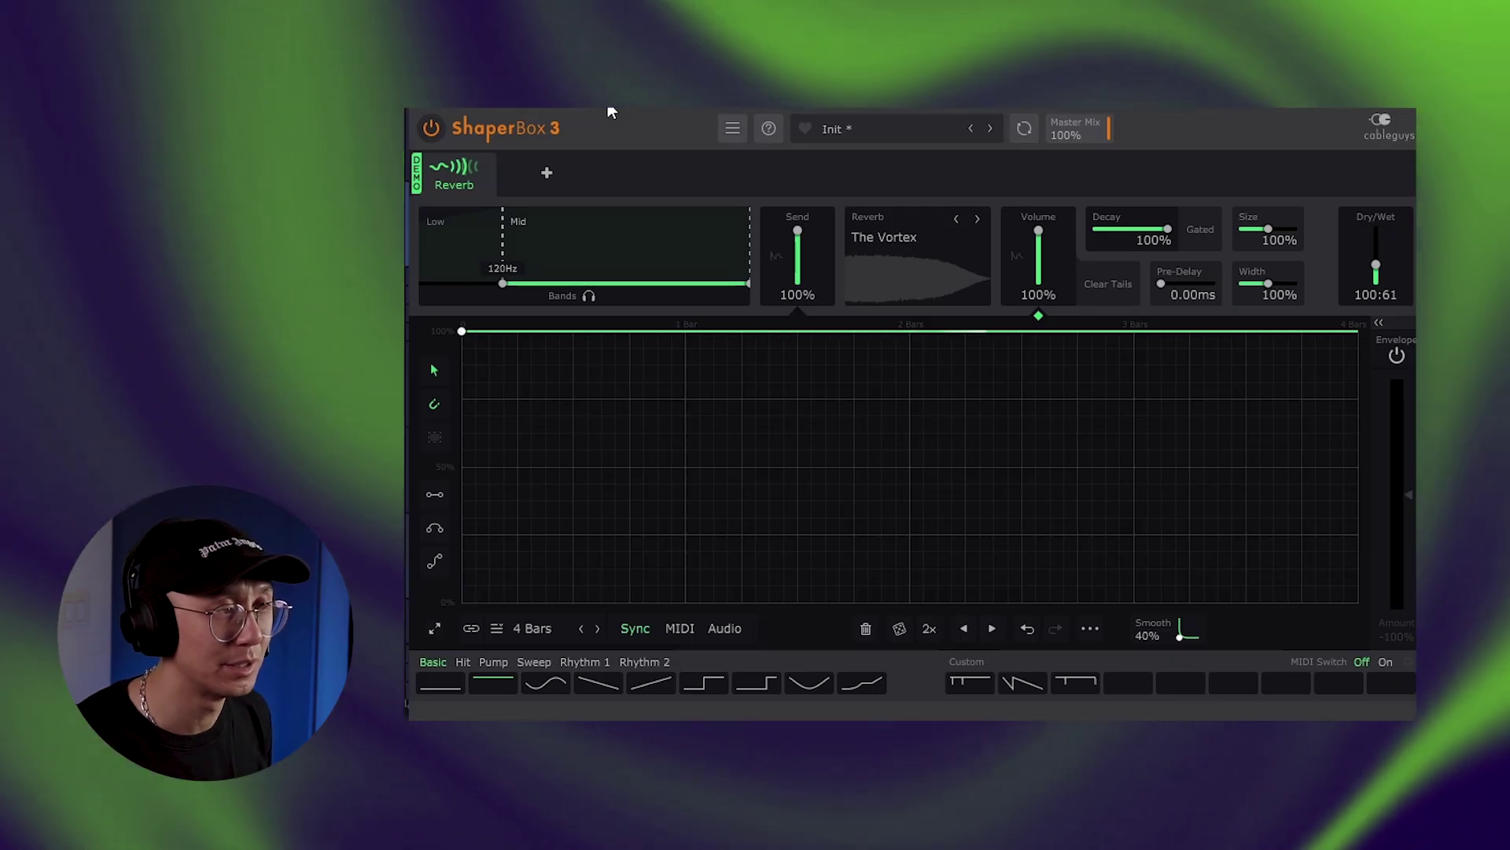
key(space)
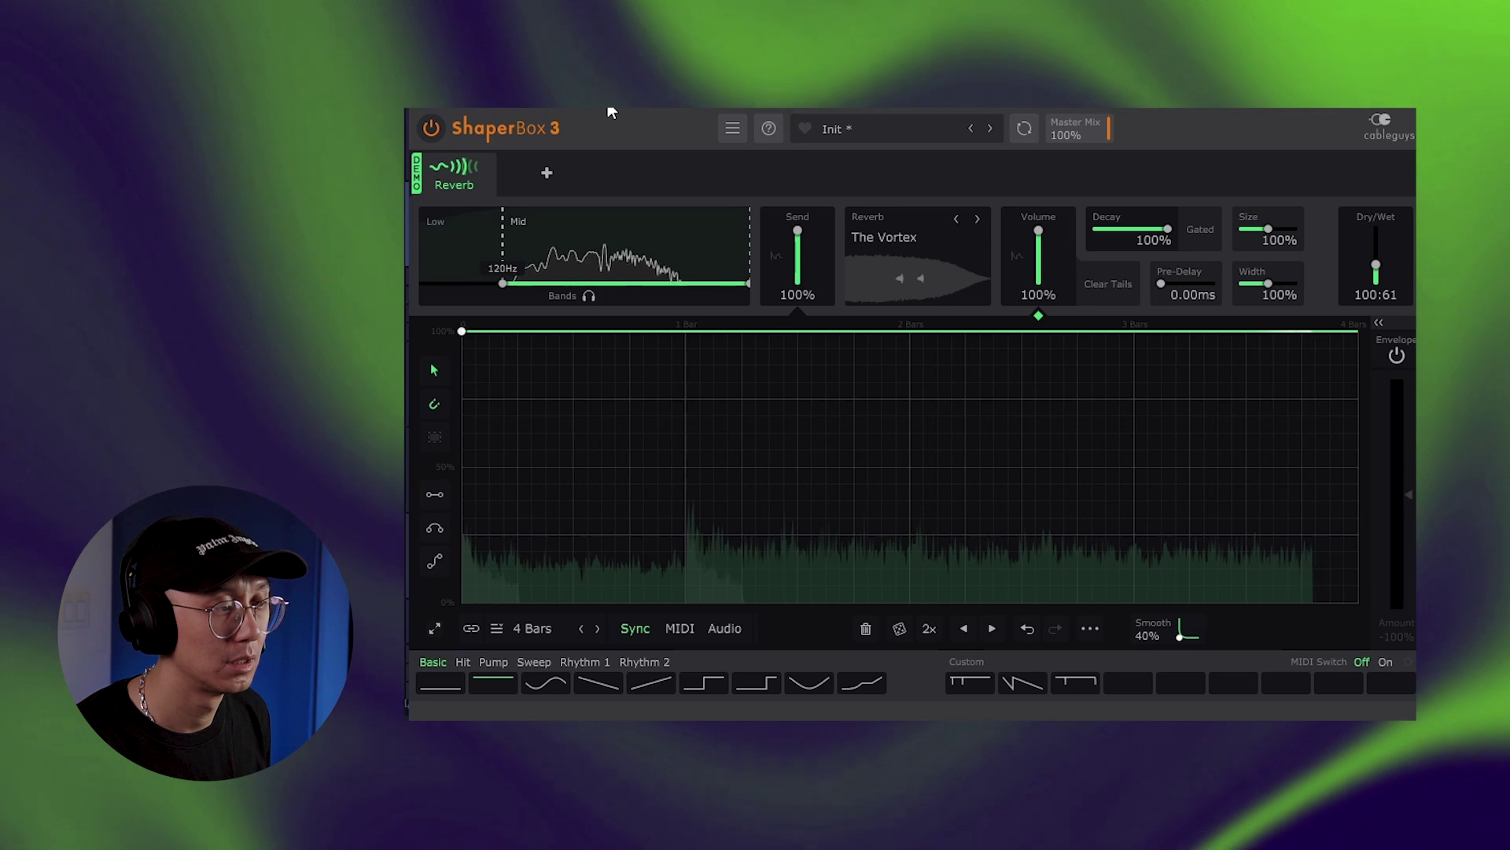
key(space)
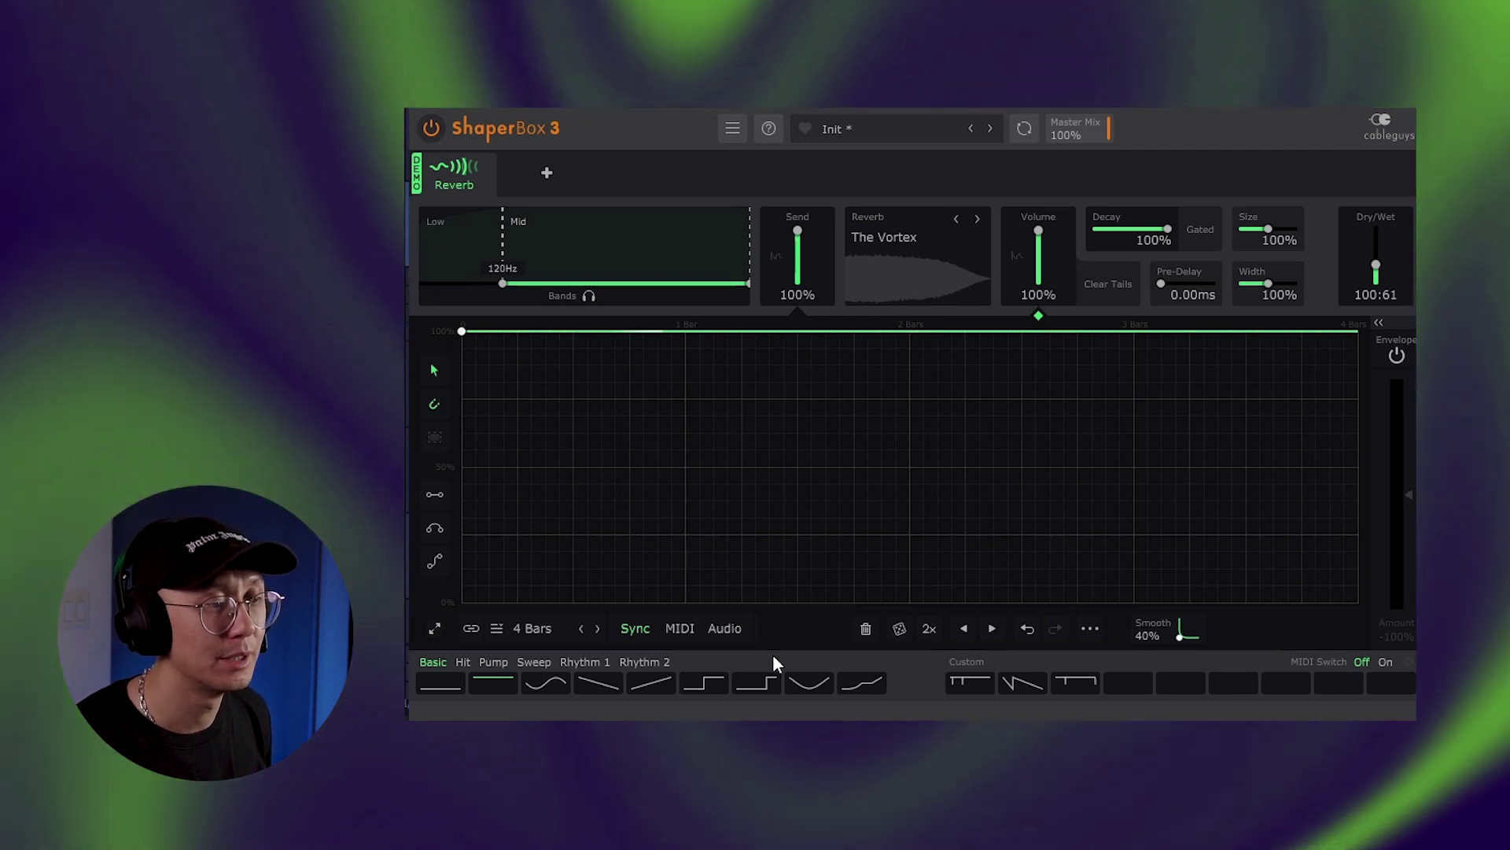
Load the second saved ramp-down volume shape, audition it, and enable Clear Tails
click(1023, 683)
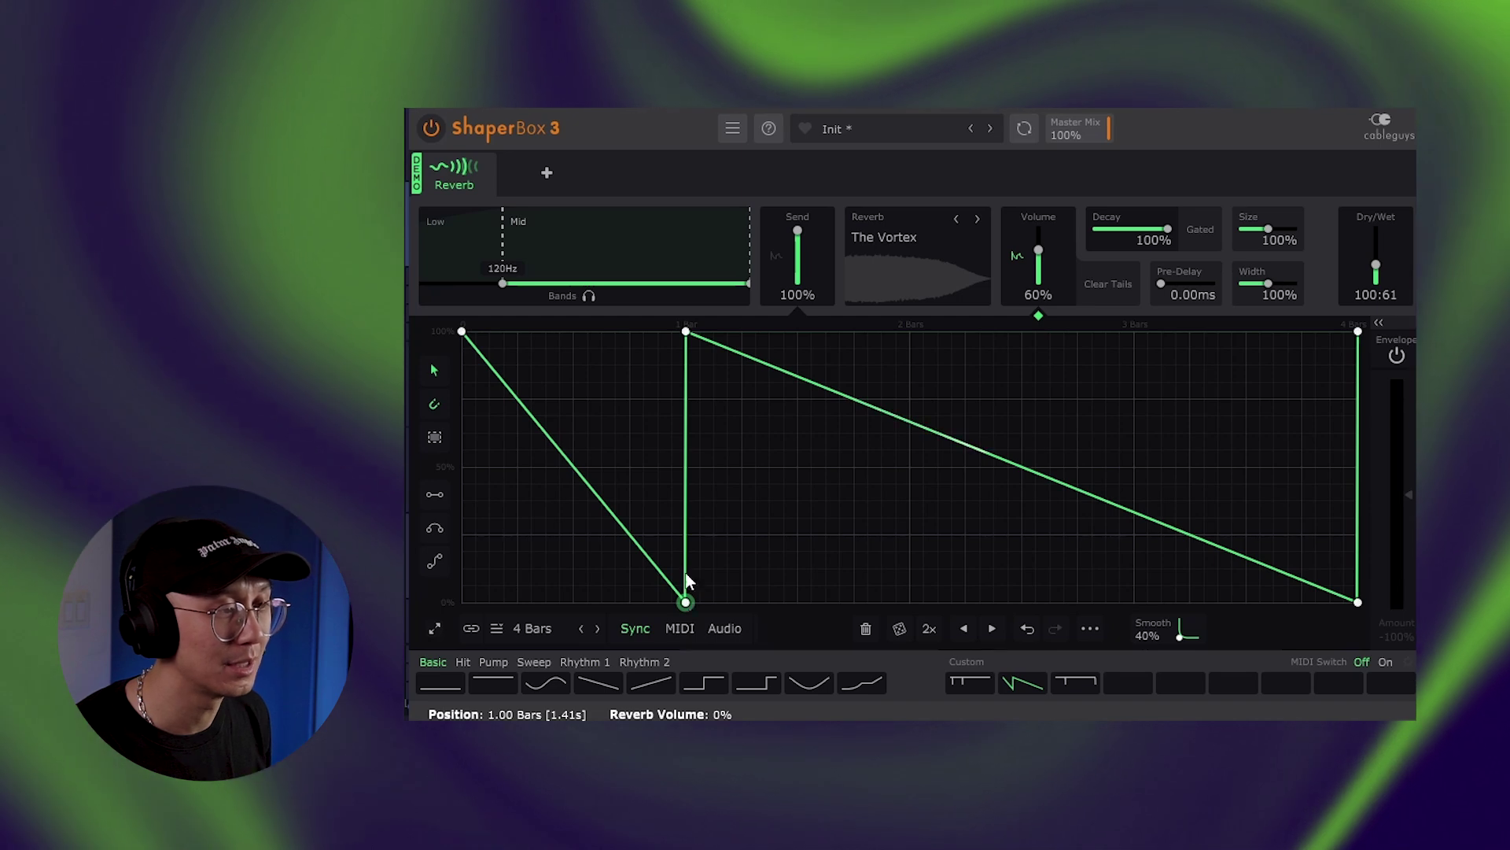
key(space)
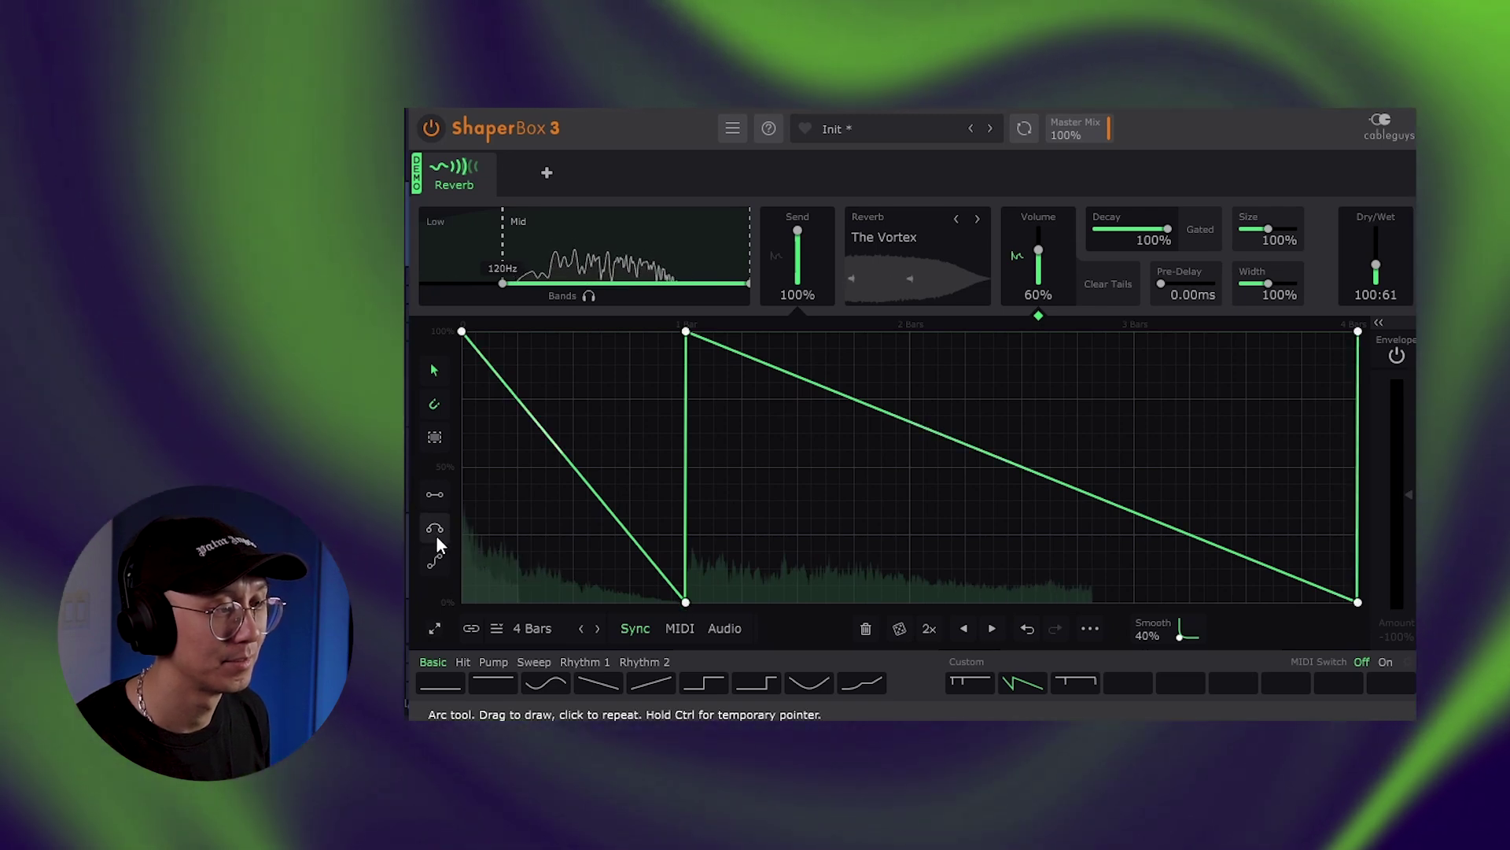
key(space)
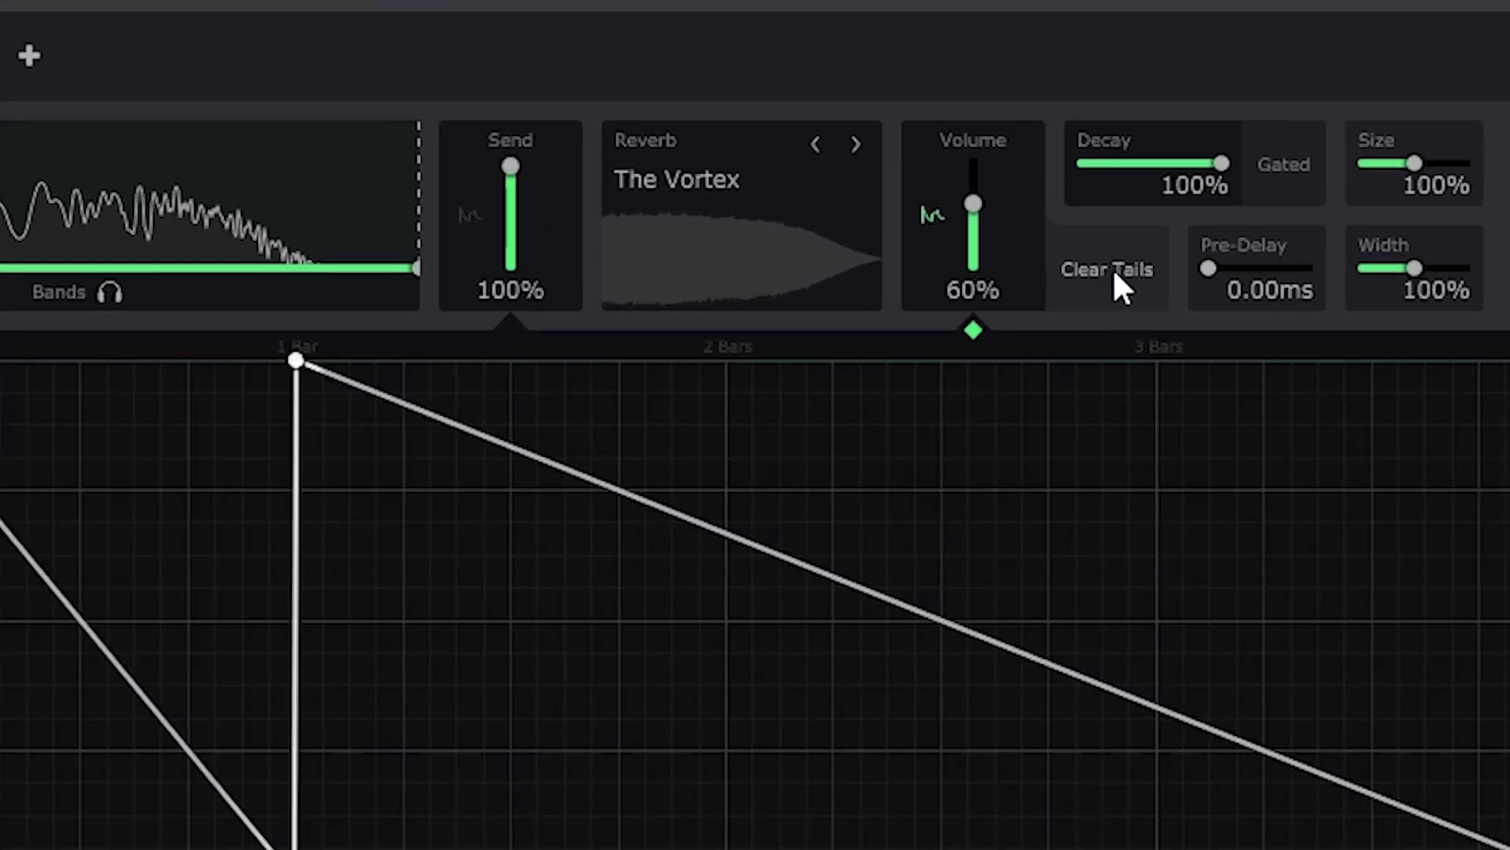
click(1111, 290)
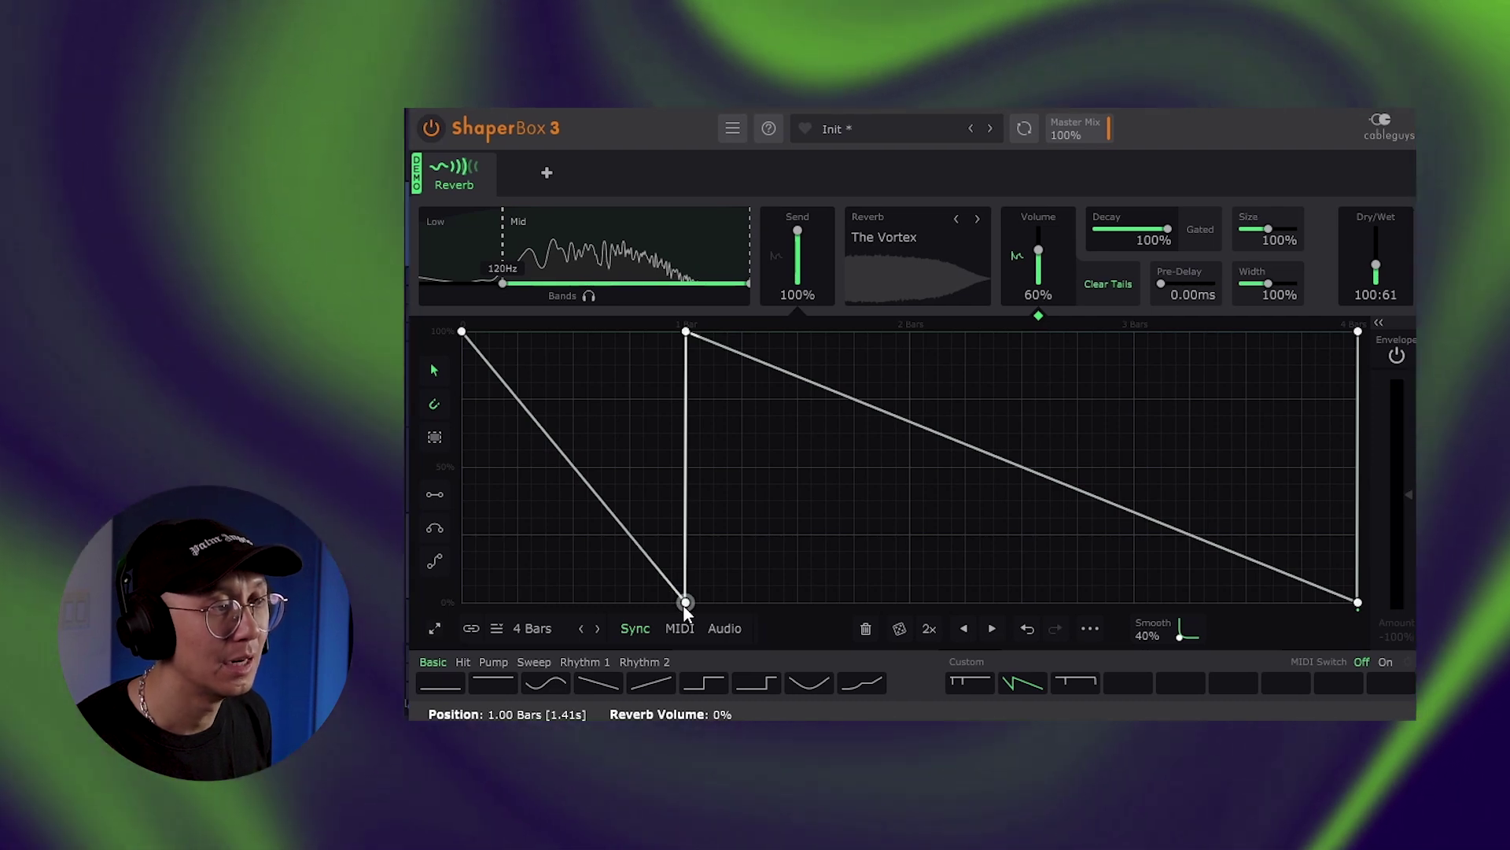
key(space)
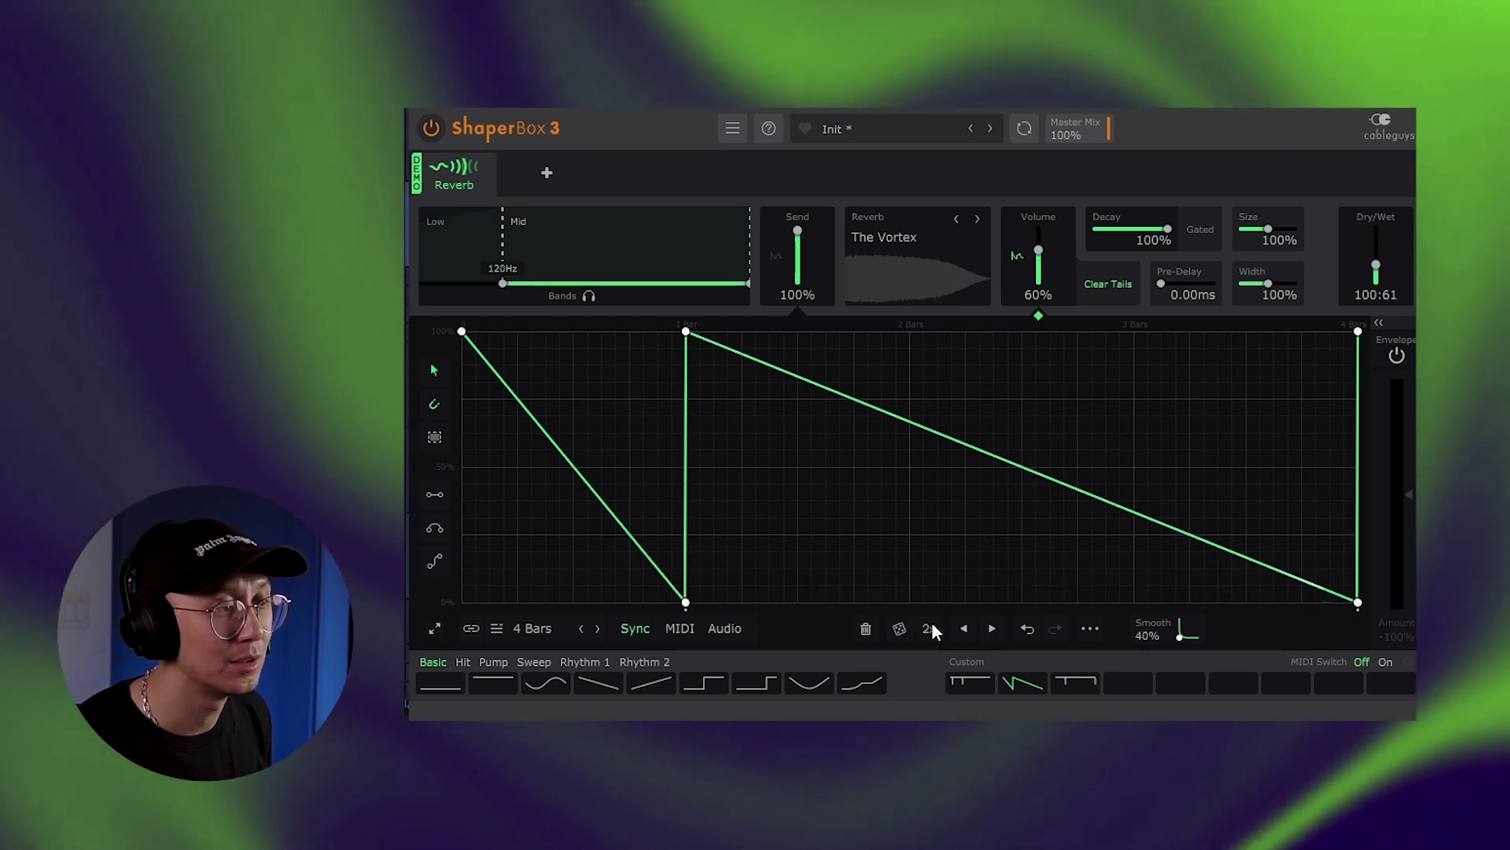
Add a breakpoint and lift the falling lines to 100%, leaving brief dips before bar 1 and bar 4's end
click(602, 502)
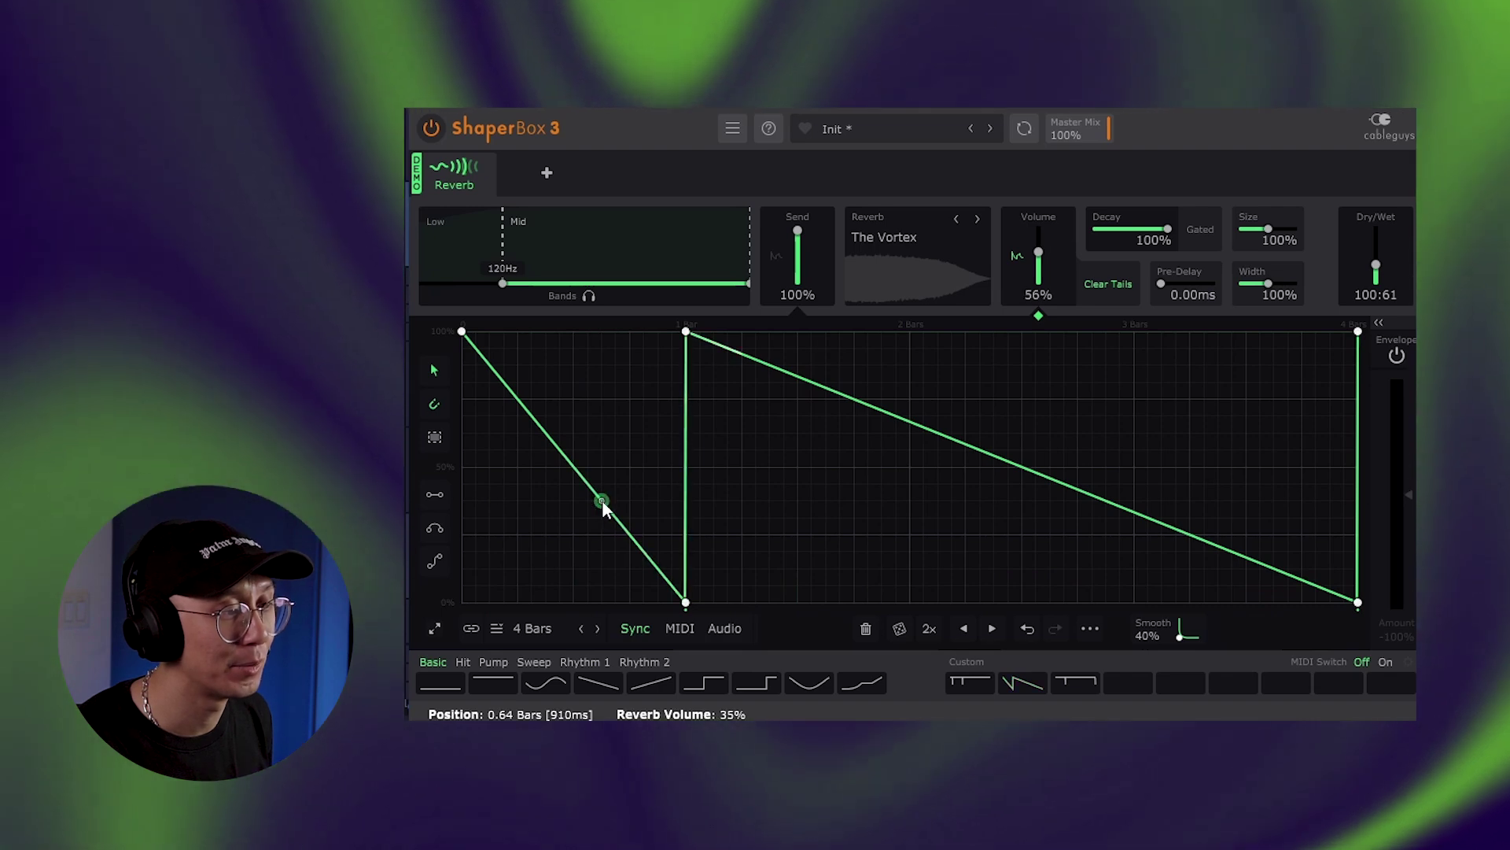
drag(602, 501, 671, 331)
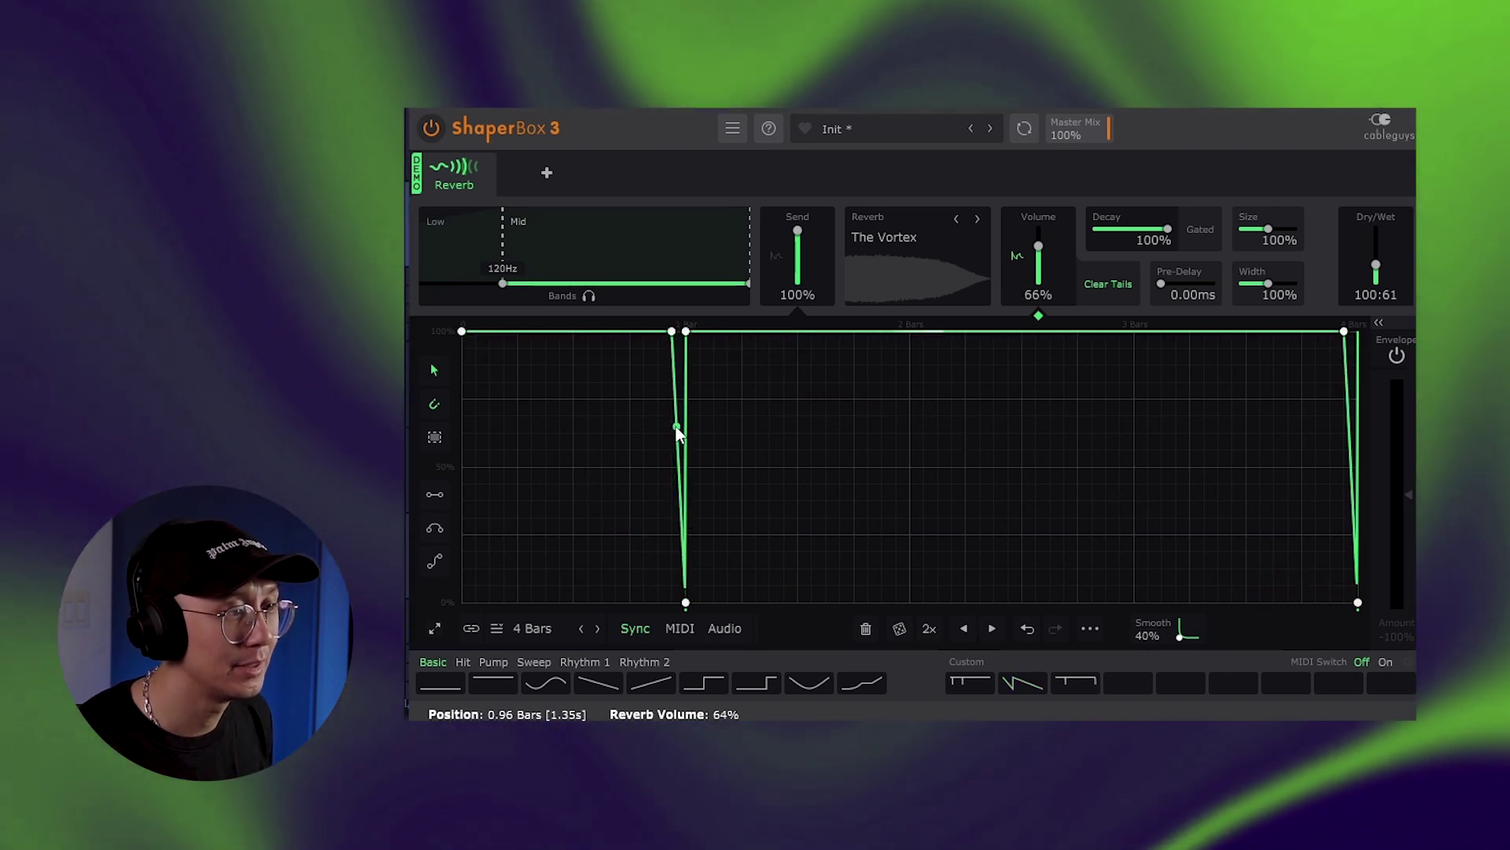
drag(678, 429, 686, 348)
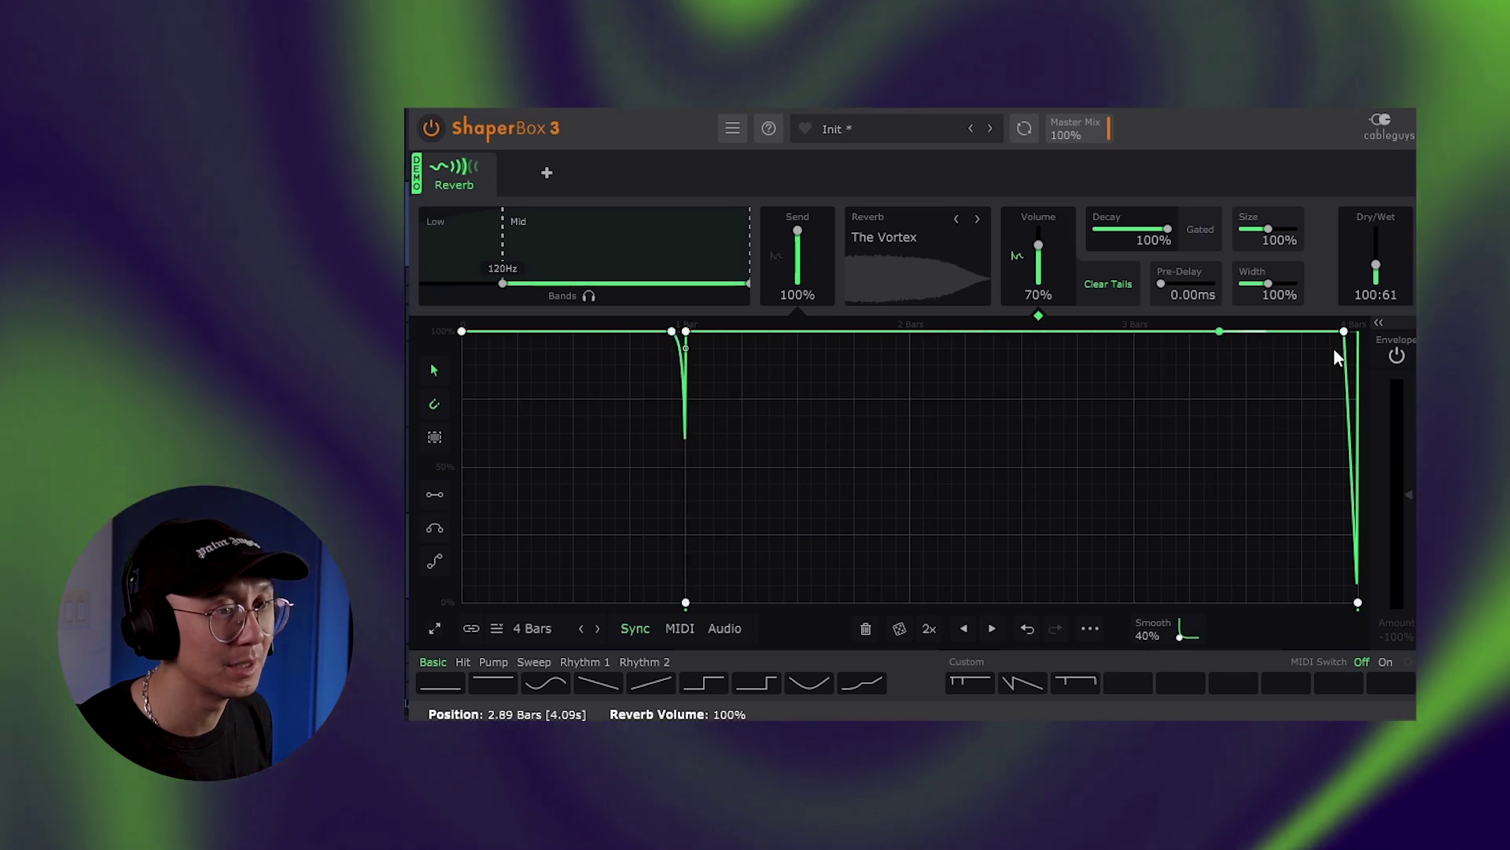
drag(1350, 441, 1358, 331)
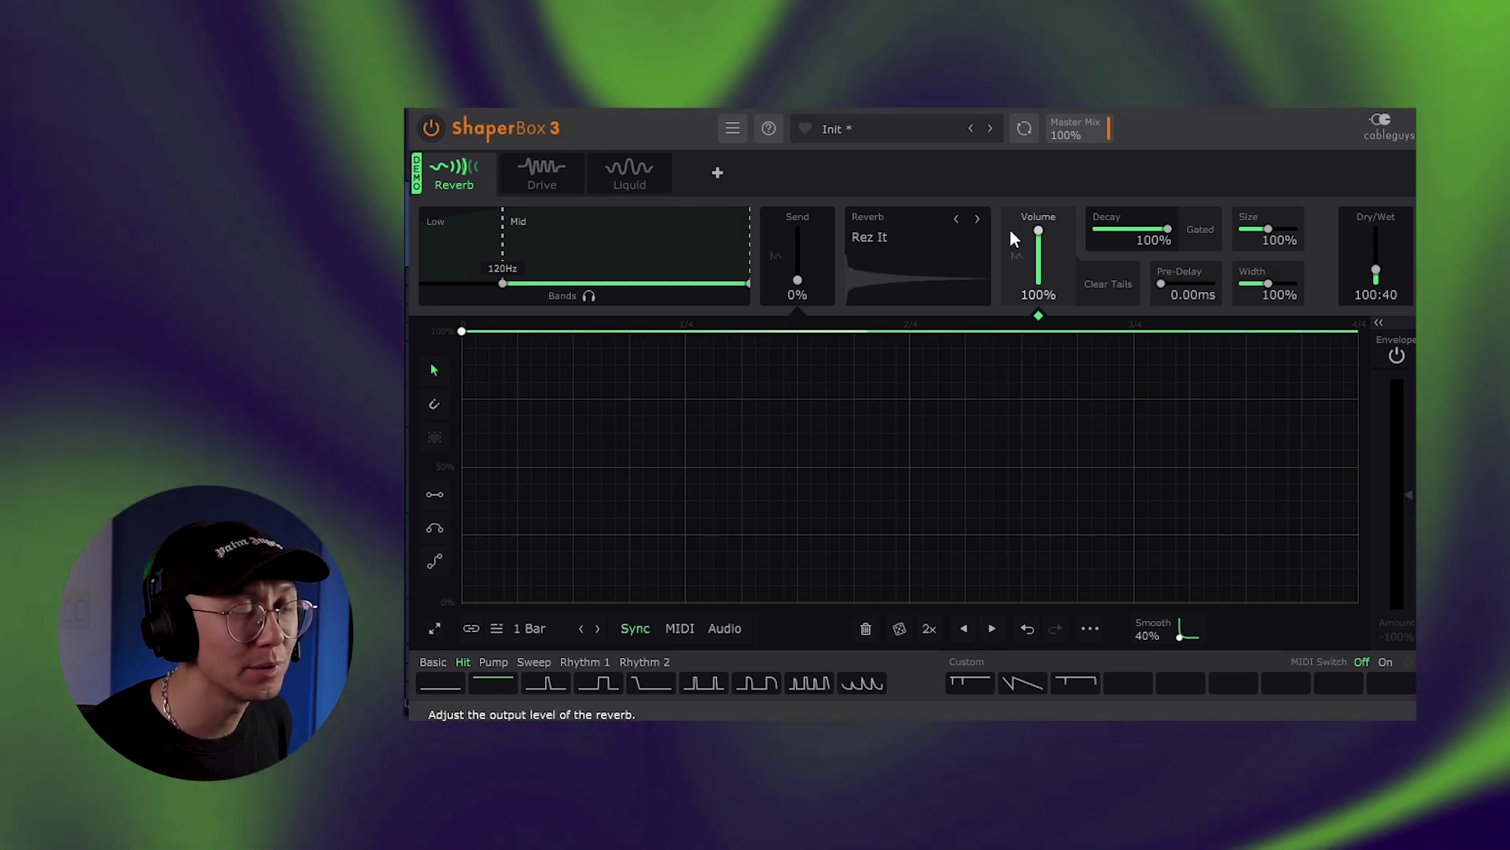
Set Rez It volume to 100% and apply a two-pulse Hit gate to the send on beats 2 and 4
drag(1039, 256, 1038, 230)
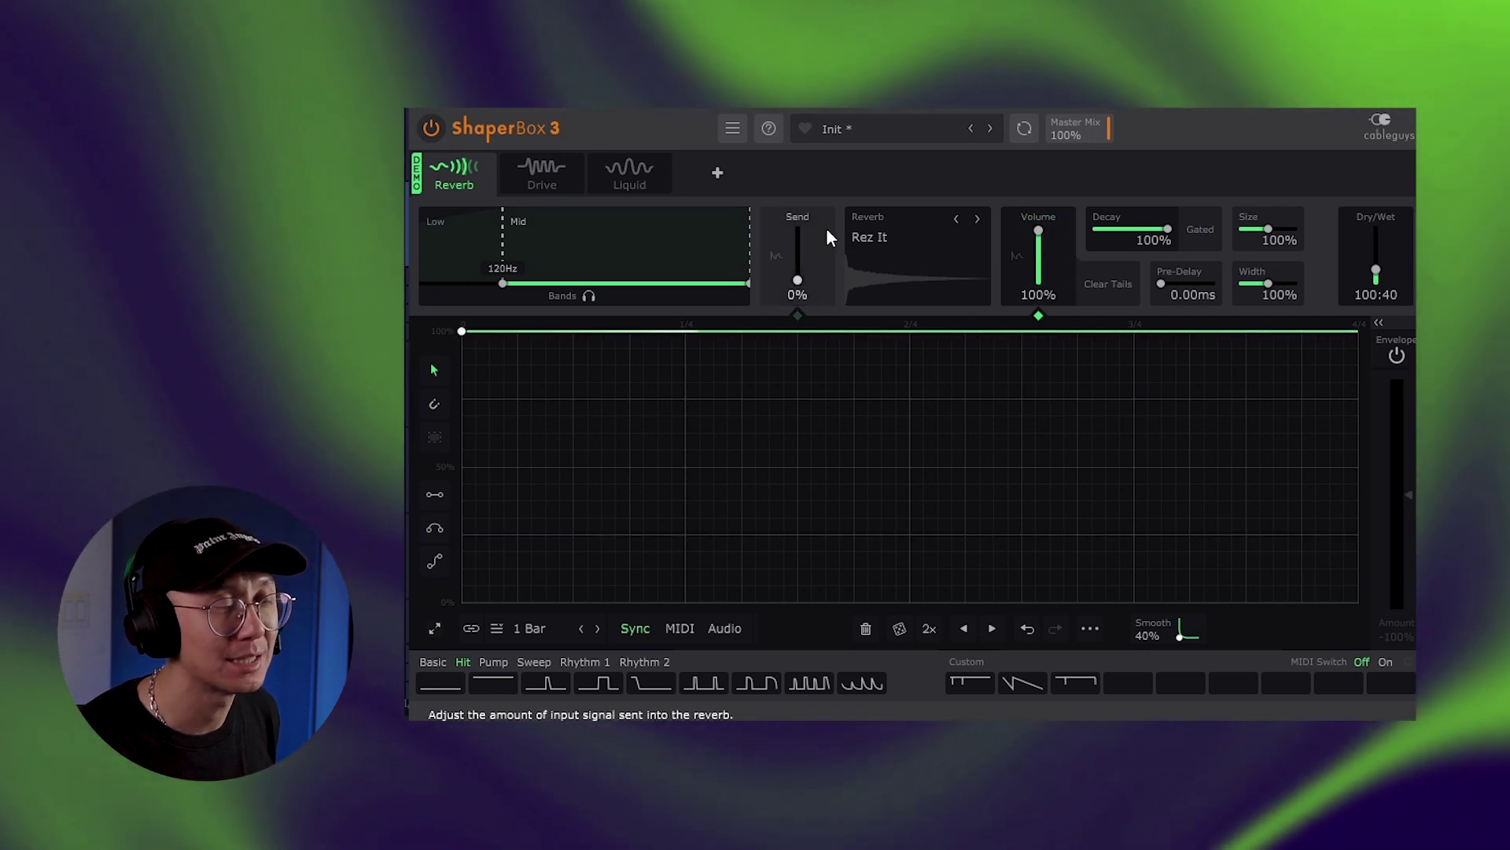
click(798, 251)
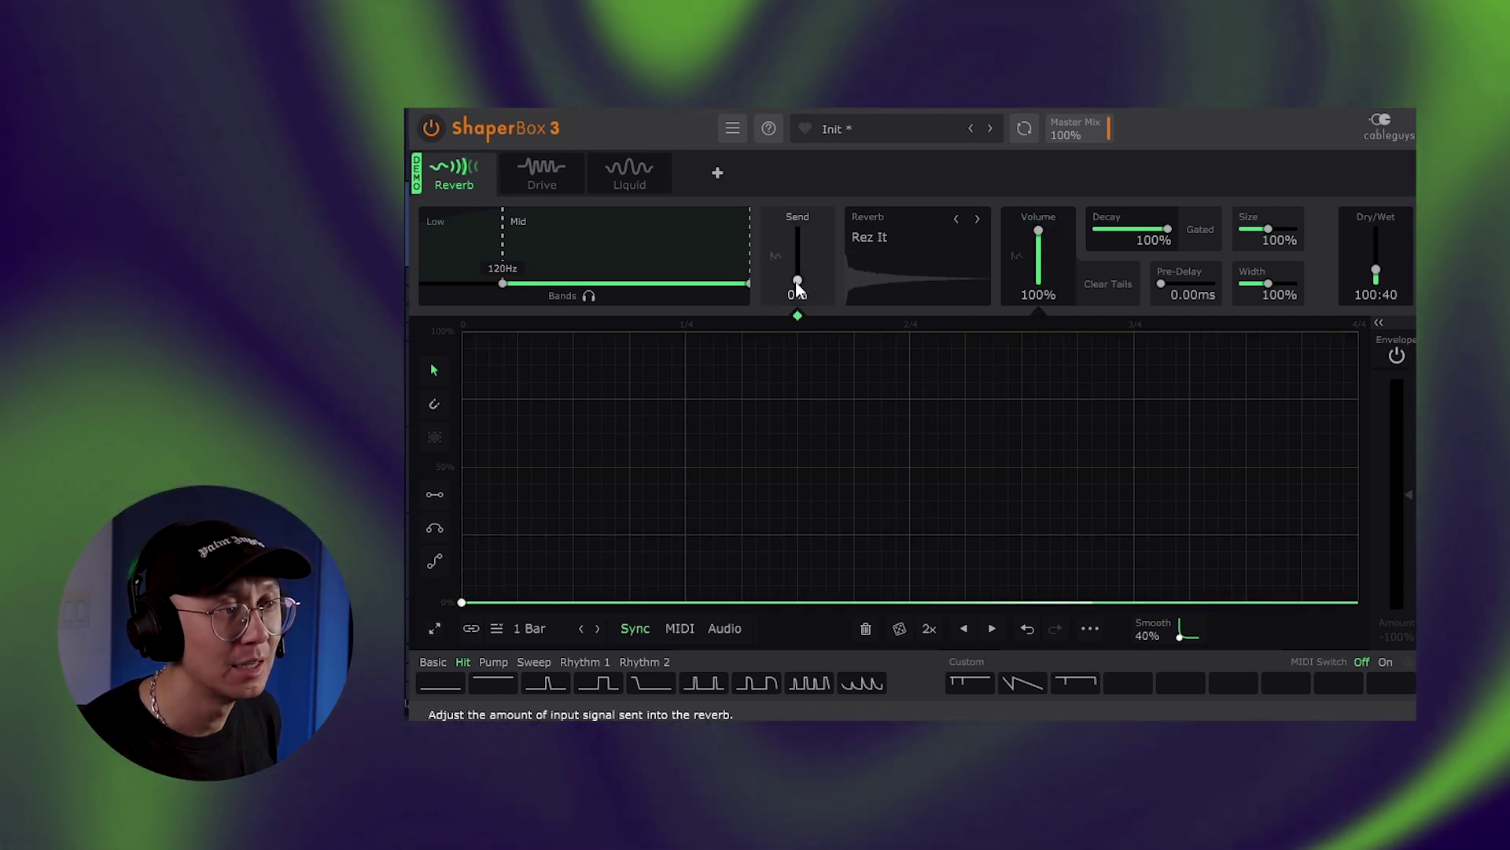
mouse_move(797, 277)
mouse_down()
mouse_move(797, 229)
mouse_move(798, 280)
mouse_up()
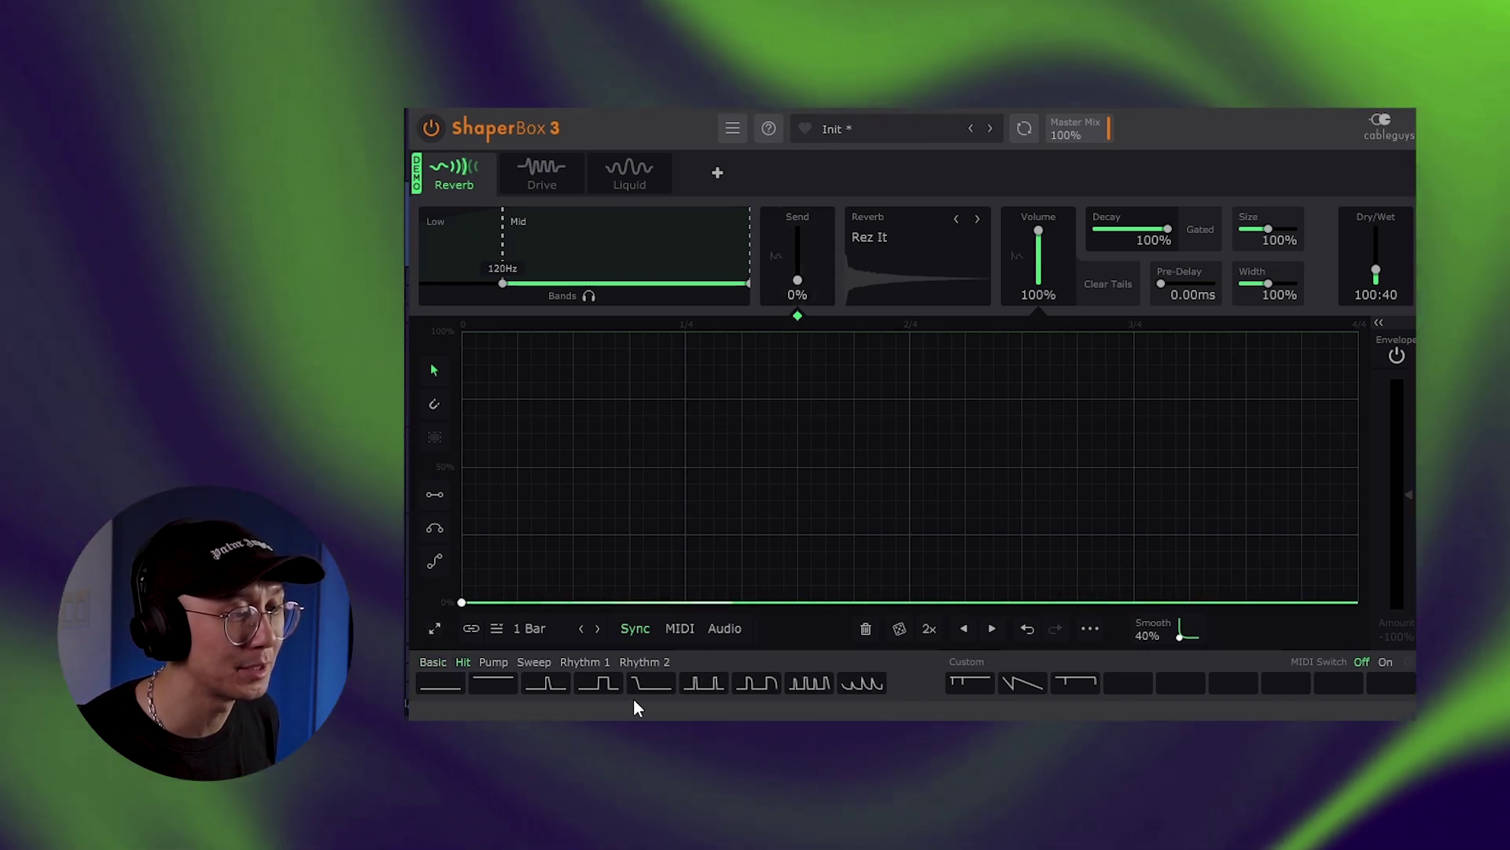
click(705, 686)
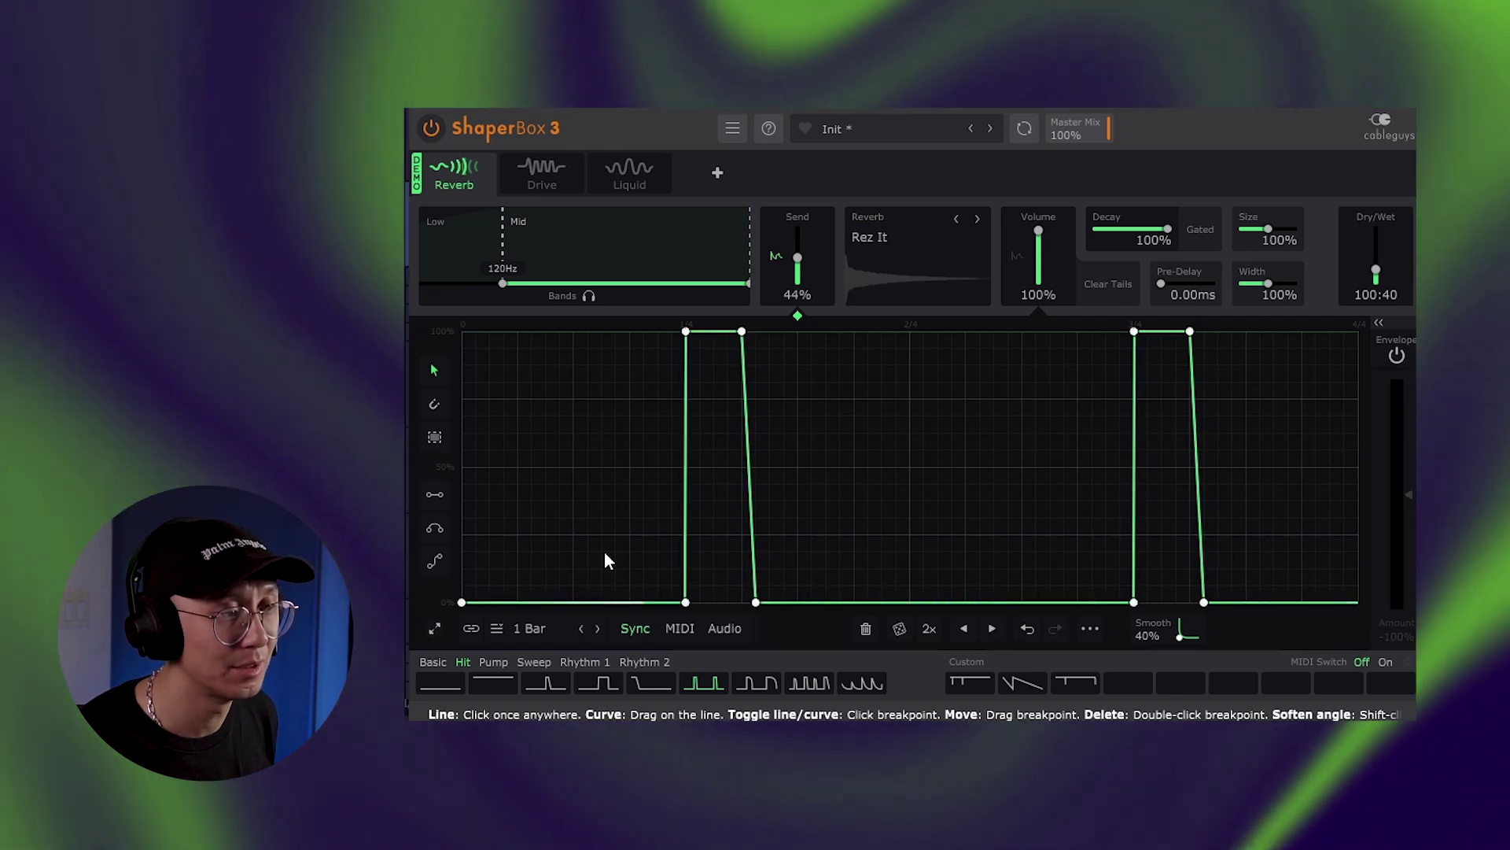
key(space)
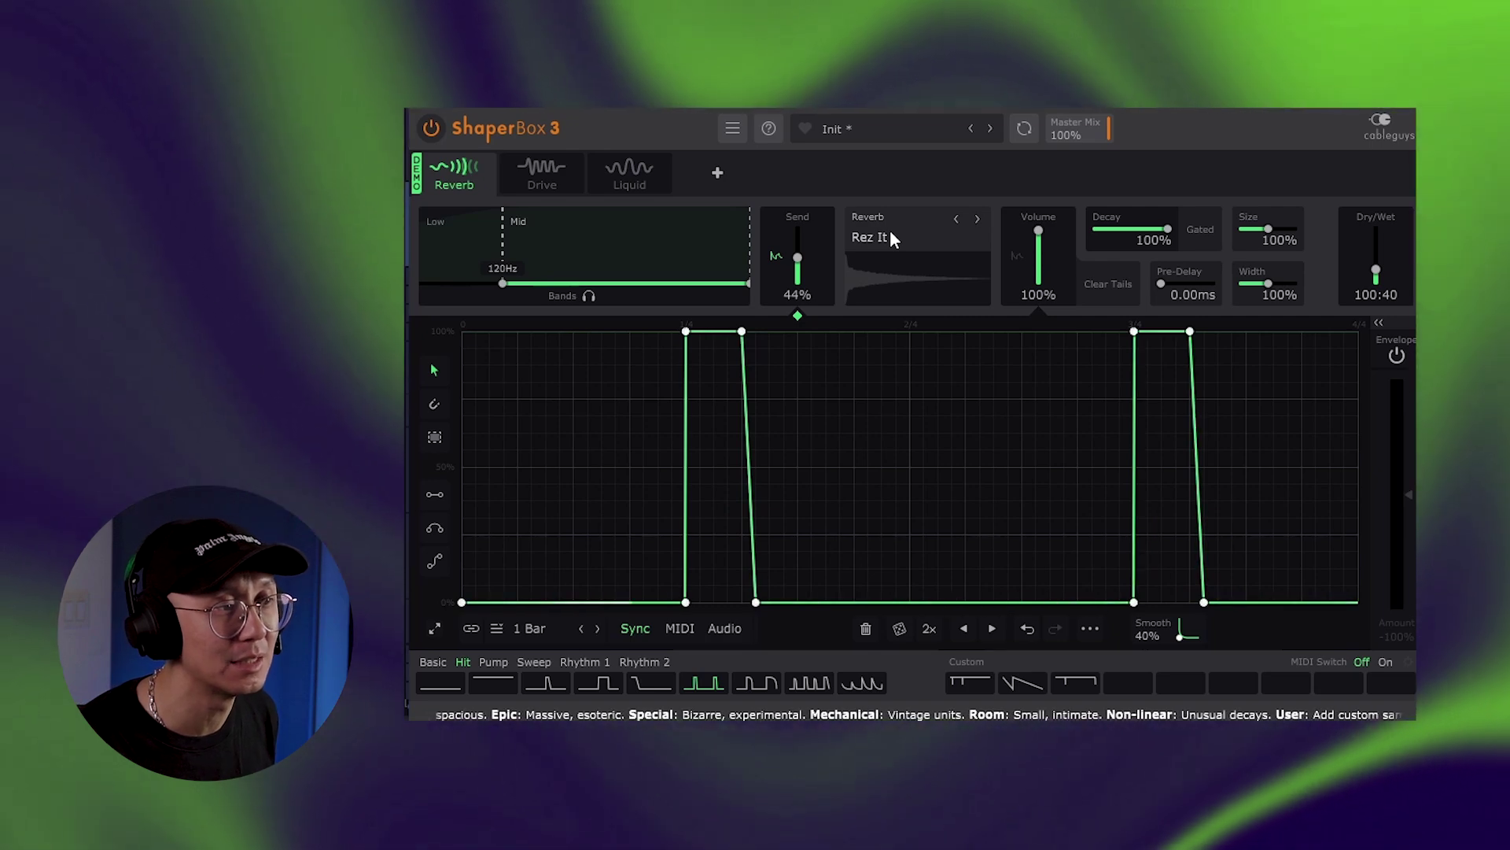
Keep the Rez It reverb and lower its wet mix with the Dry/Wet control
click(891, 231)
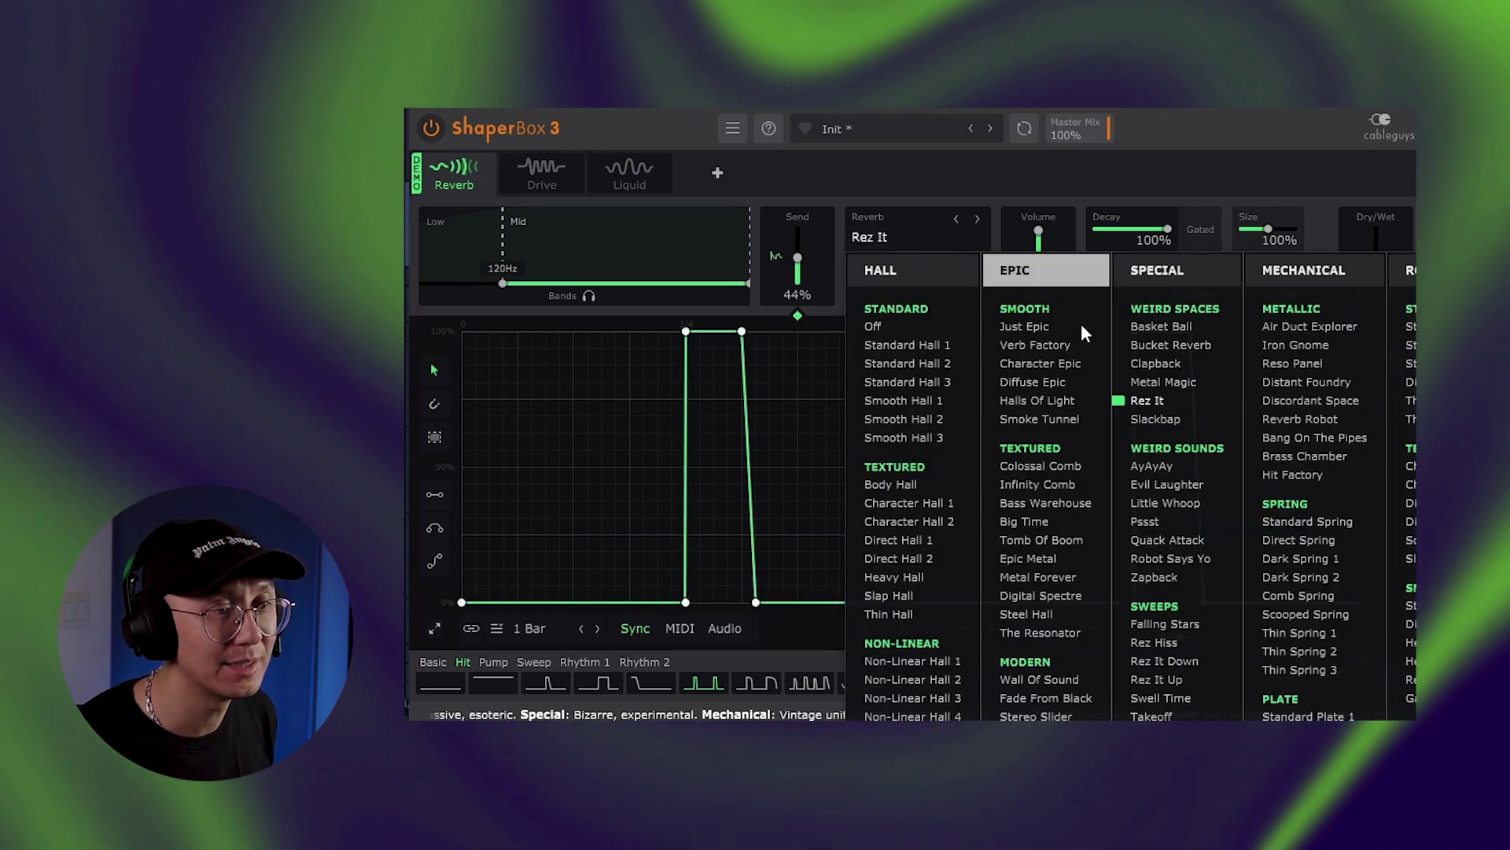
click(1164, 400)
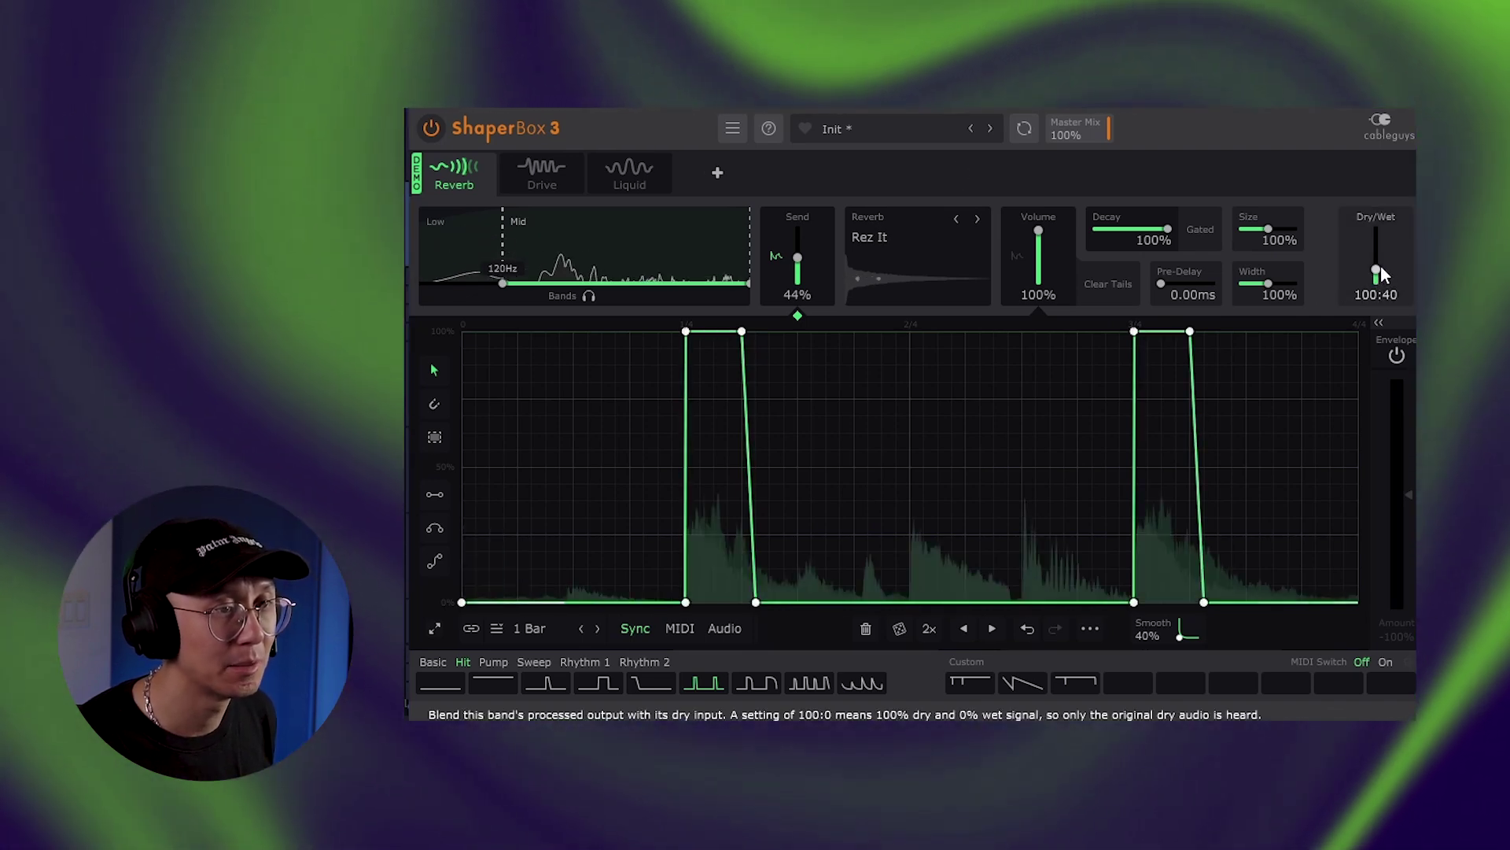
mouse_move(1376, 269)
mouse_down()
mouse_move(1386, 307)
mouse_move(1383, 285)
mouse_up()
Audition Basket Ball, Clapback and Metal Magic reverbs, then return to Rez It and play
click(914, 216)
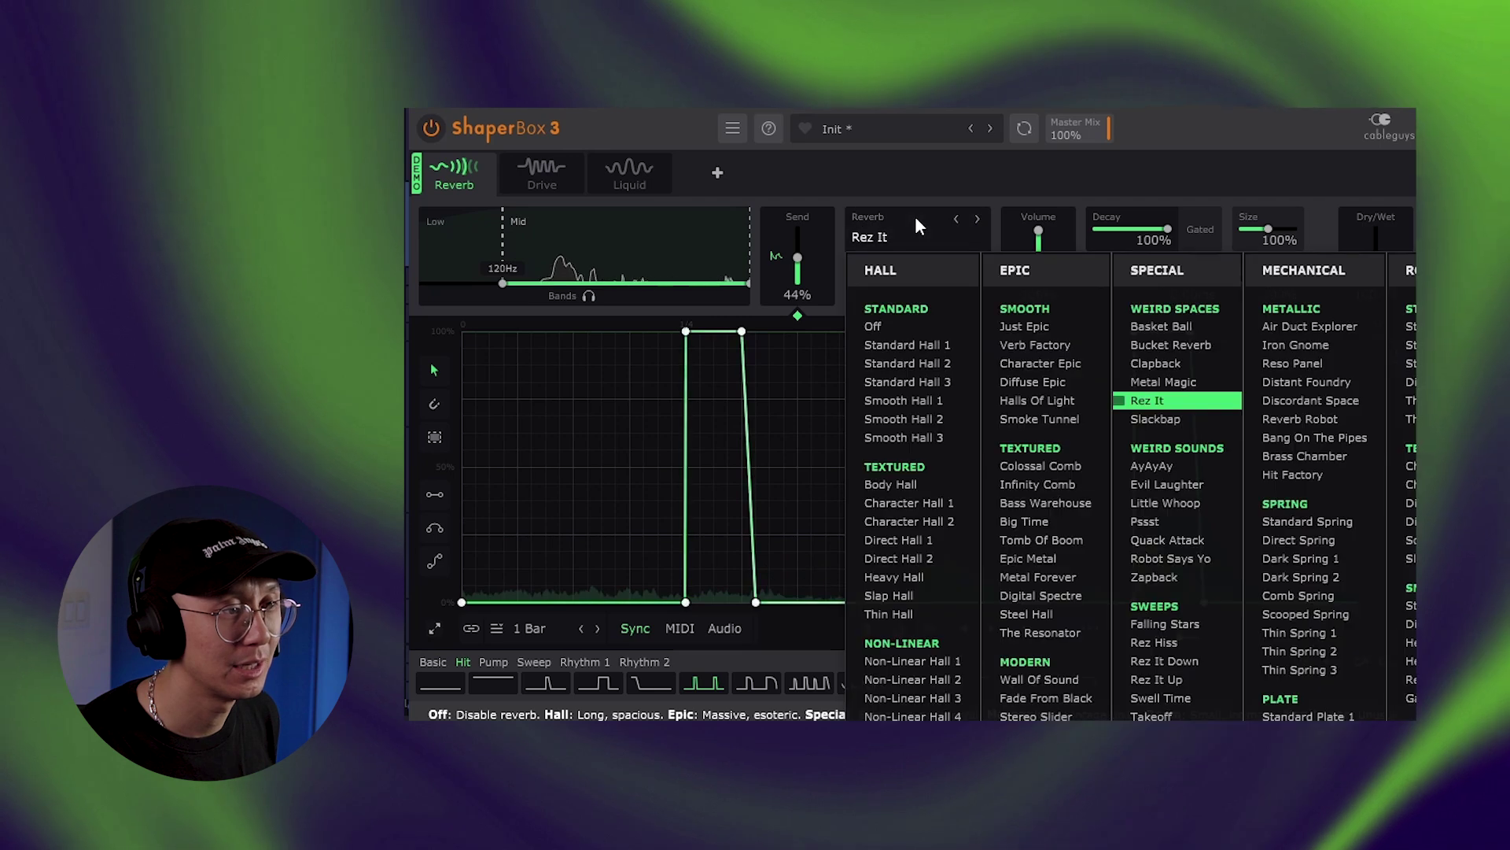
click(1163, 326)
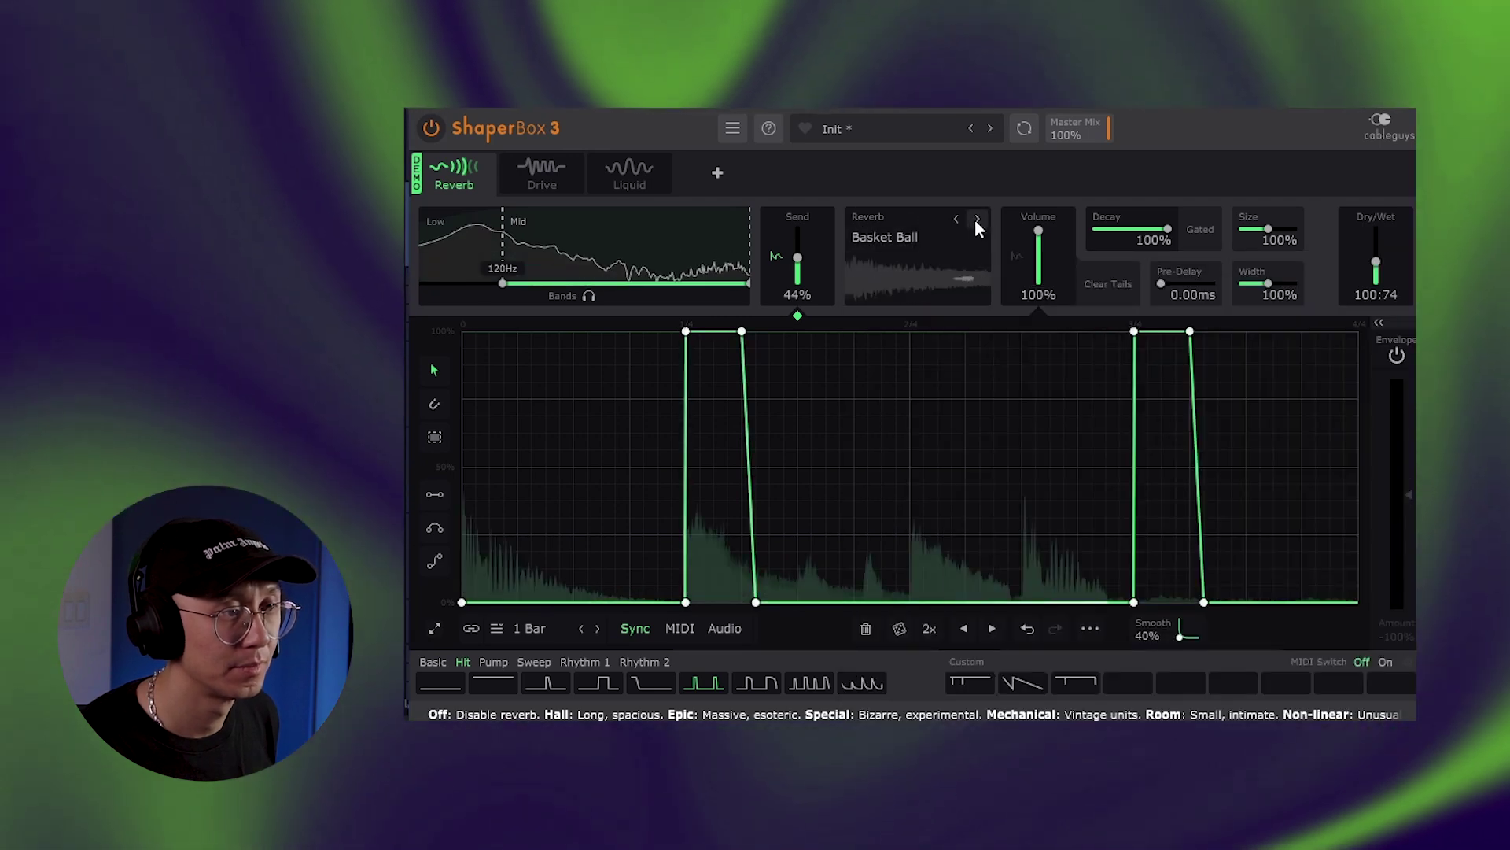
click(978, 221)
click(978, 221)
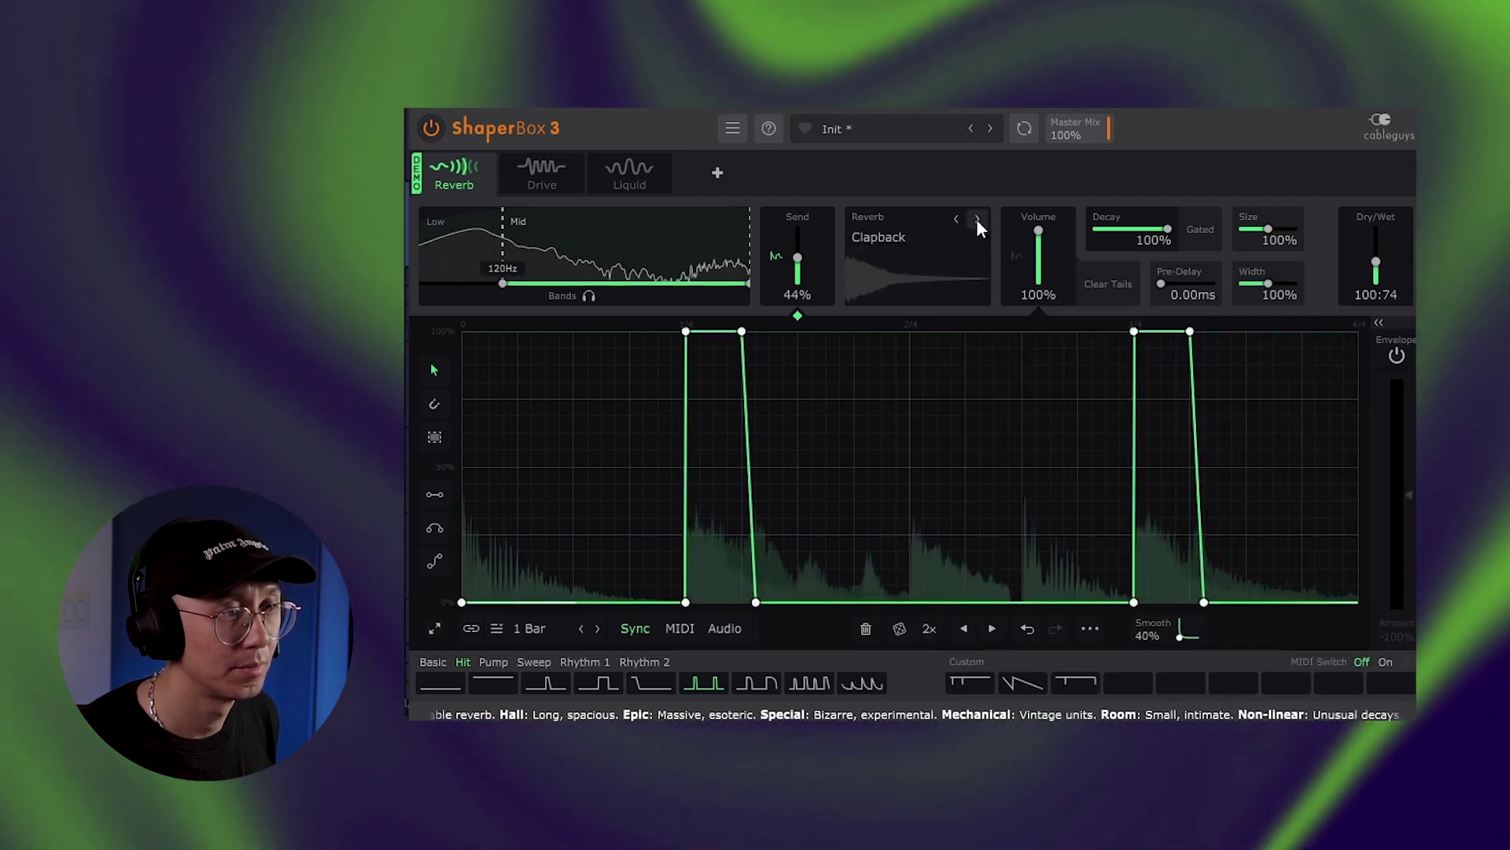
click(977, 221)
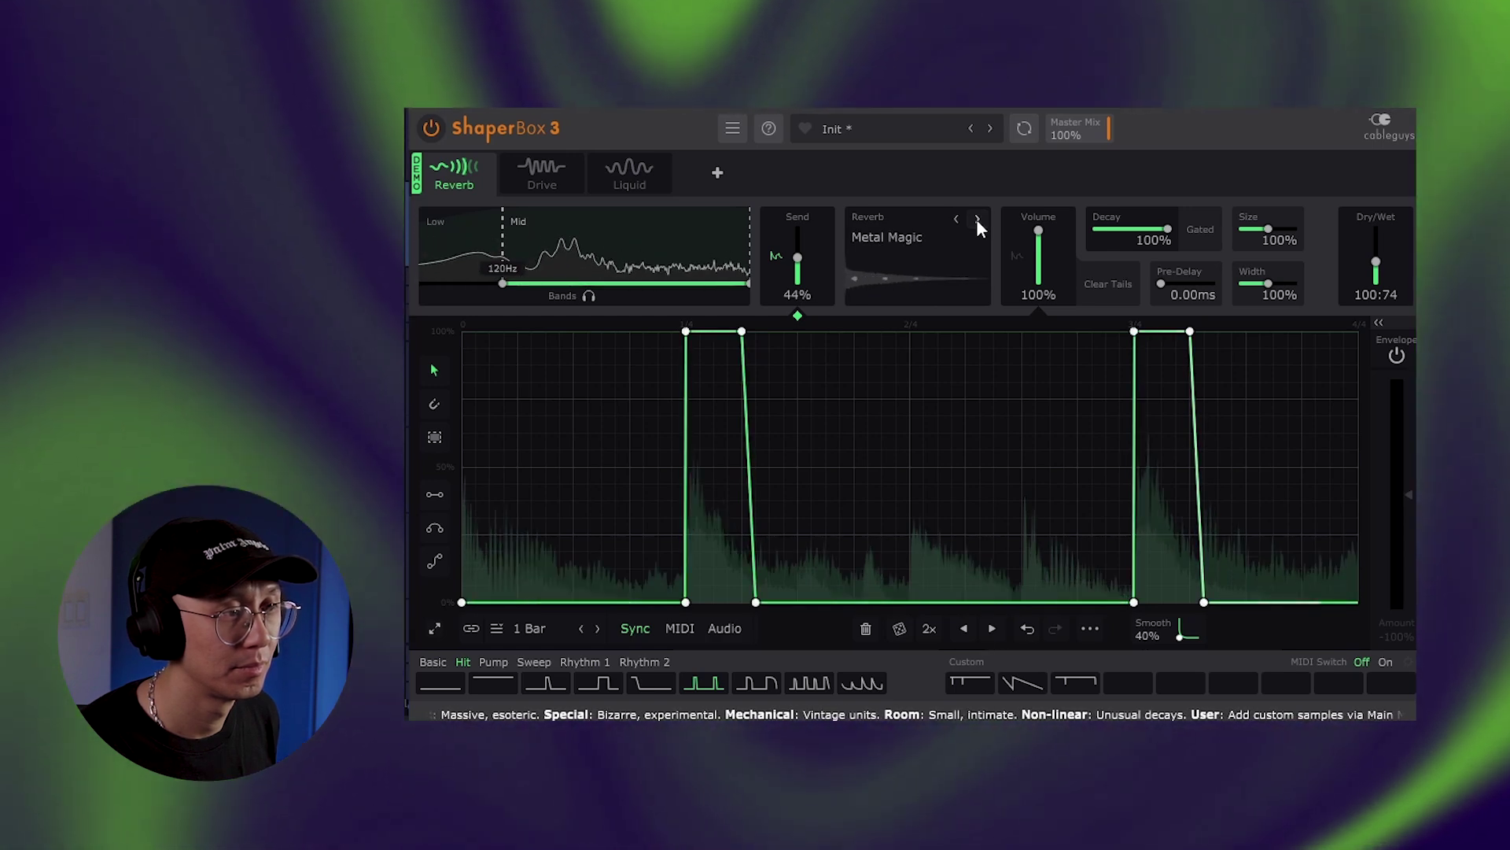
click(977, 221)
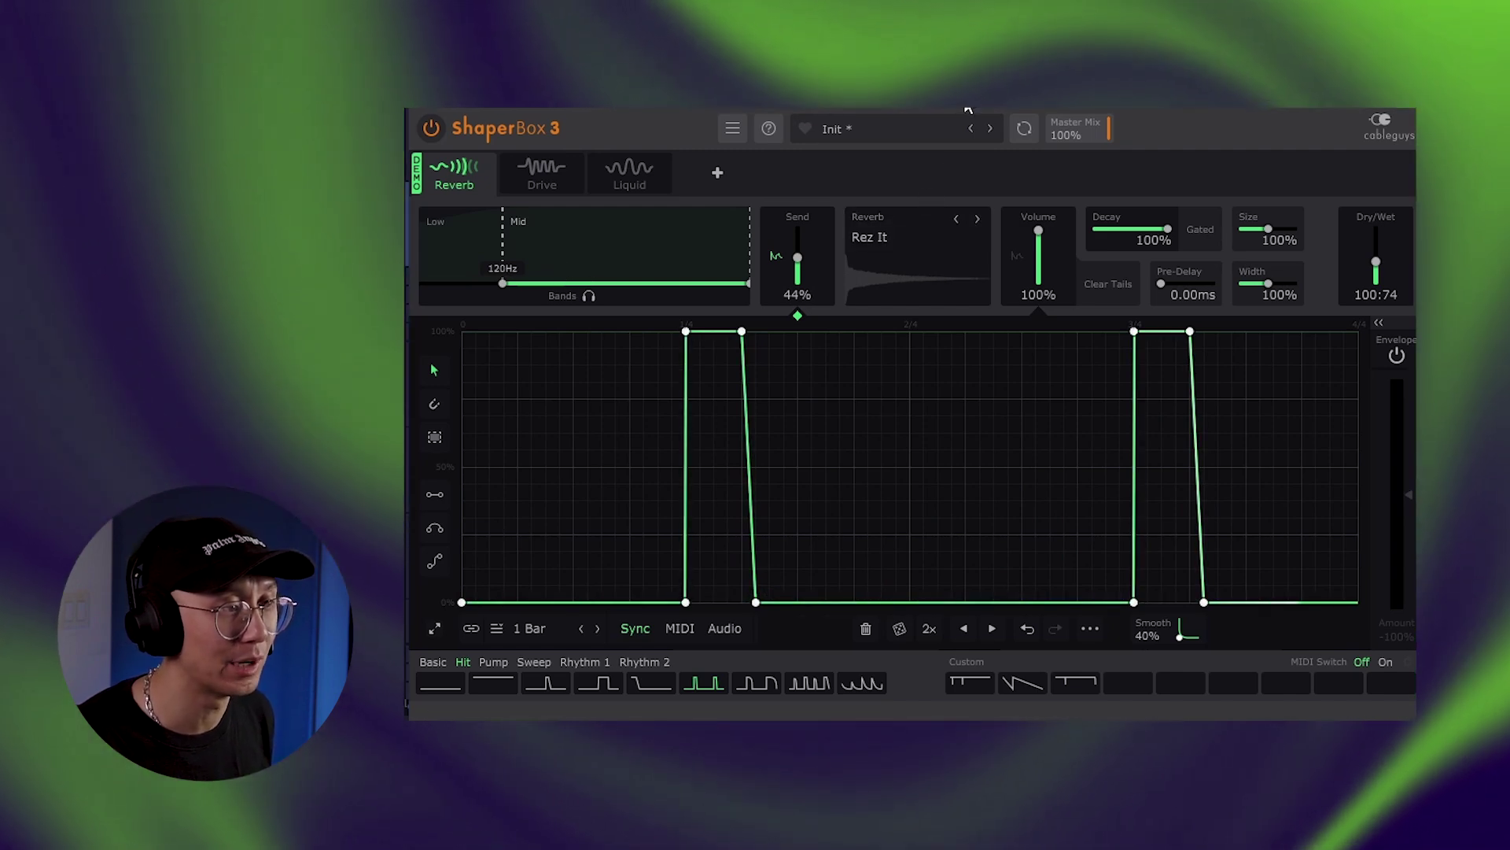
key(space)
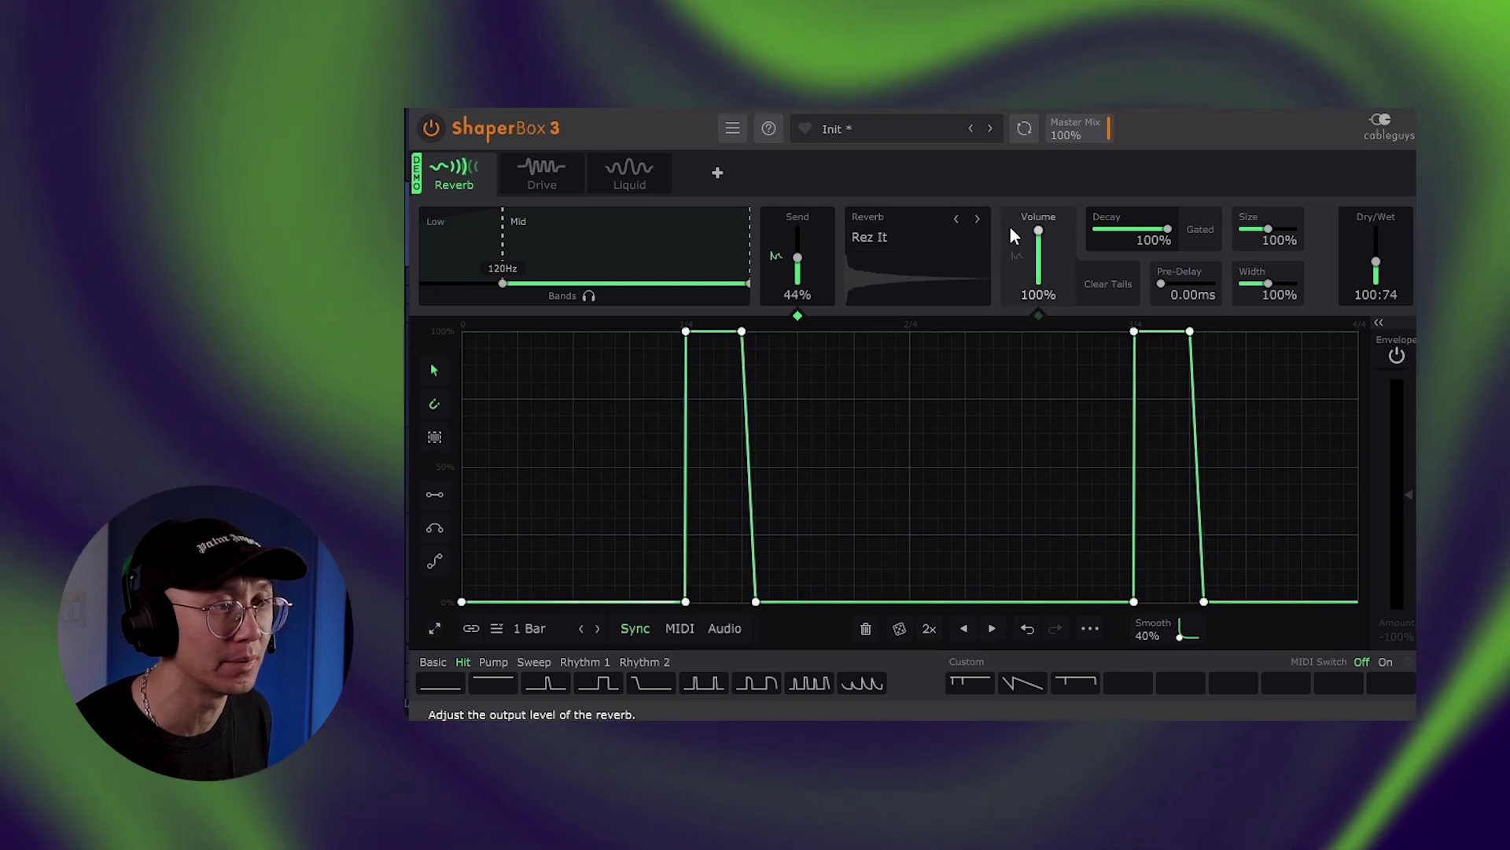
Apply the Hit pulse to reverb volume, stretch the first decay, and curve both decays
click(1011, 227)
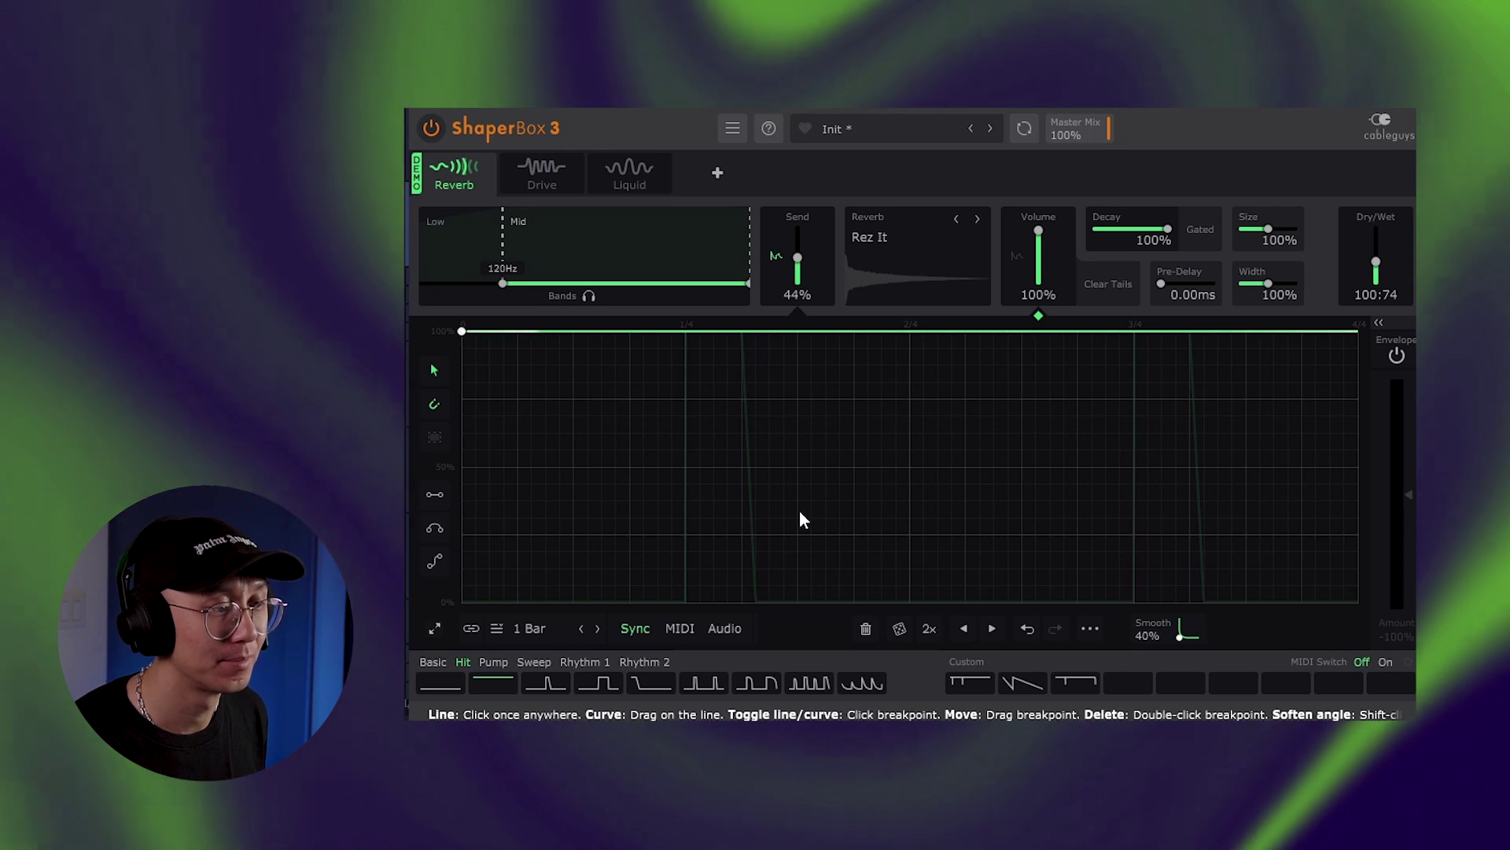
click(756, 682)
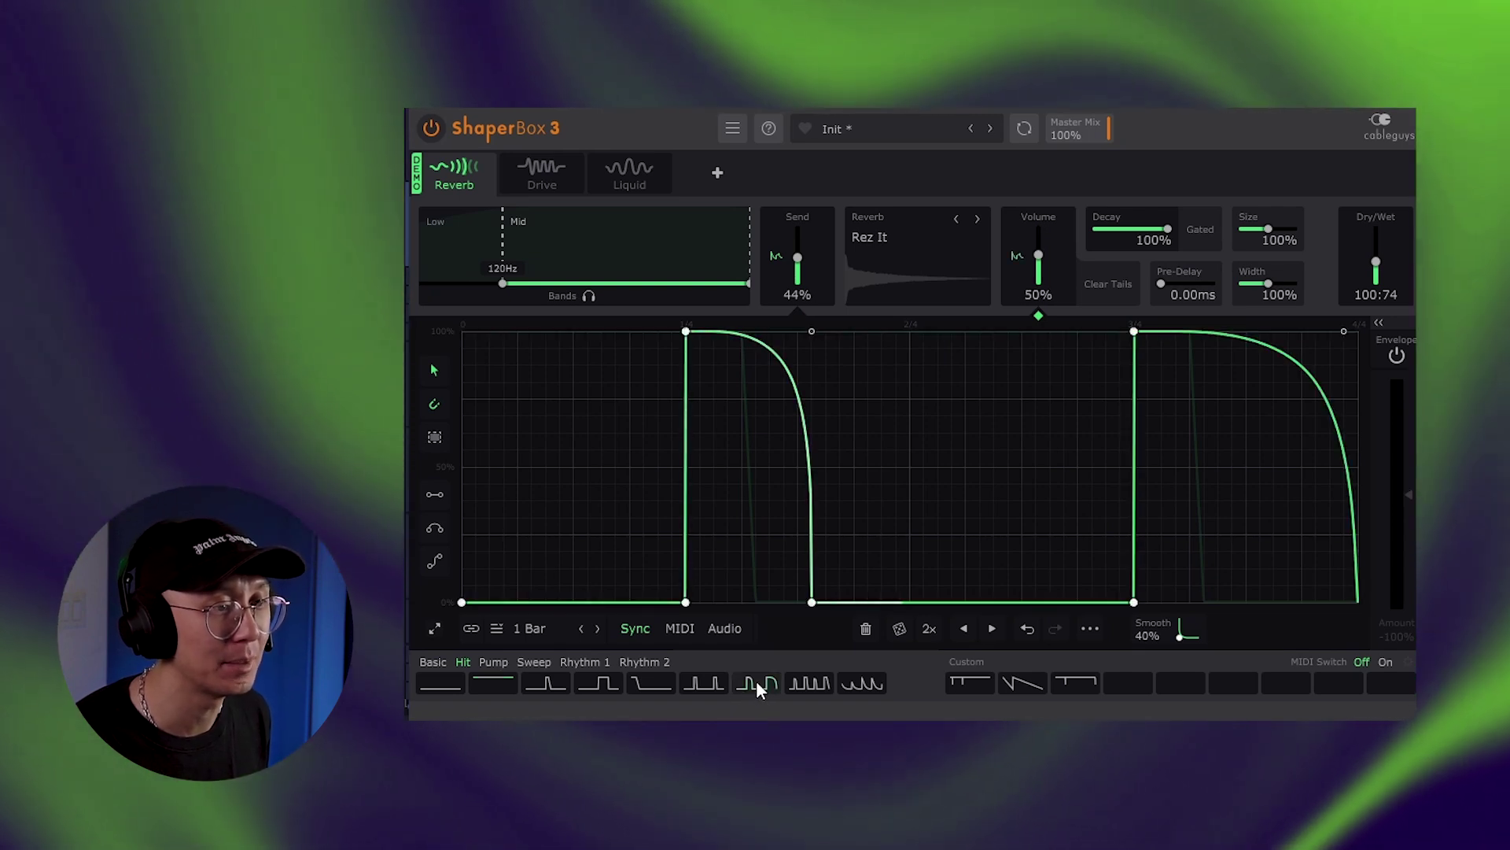
key(space)
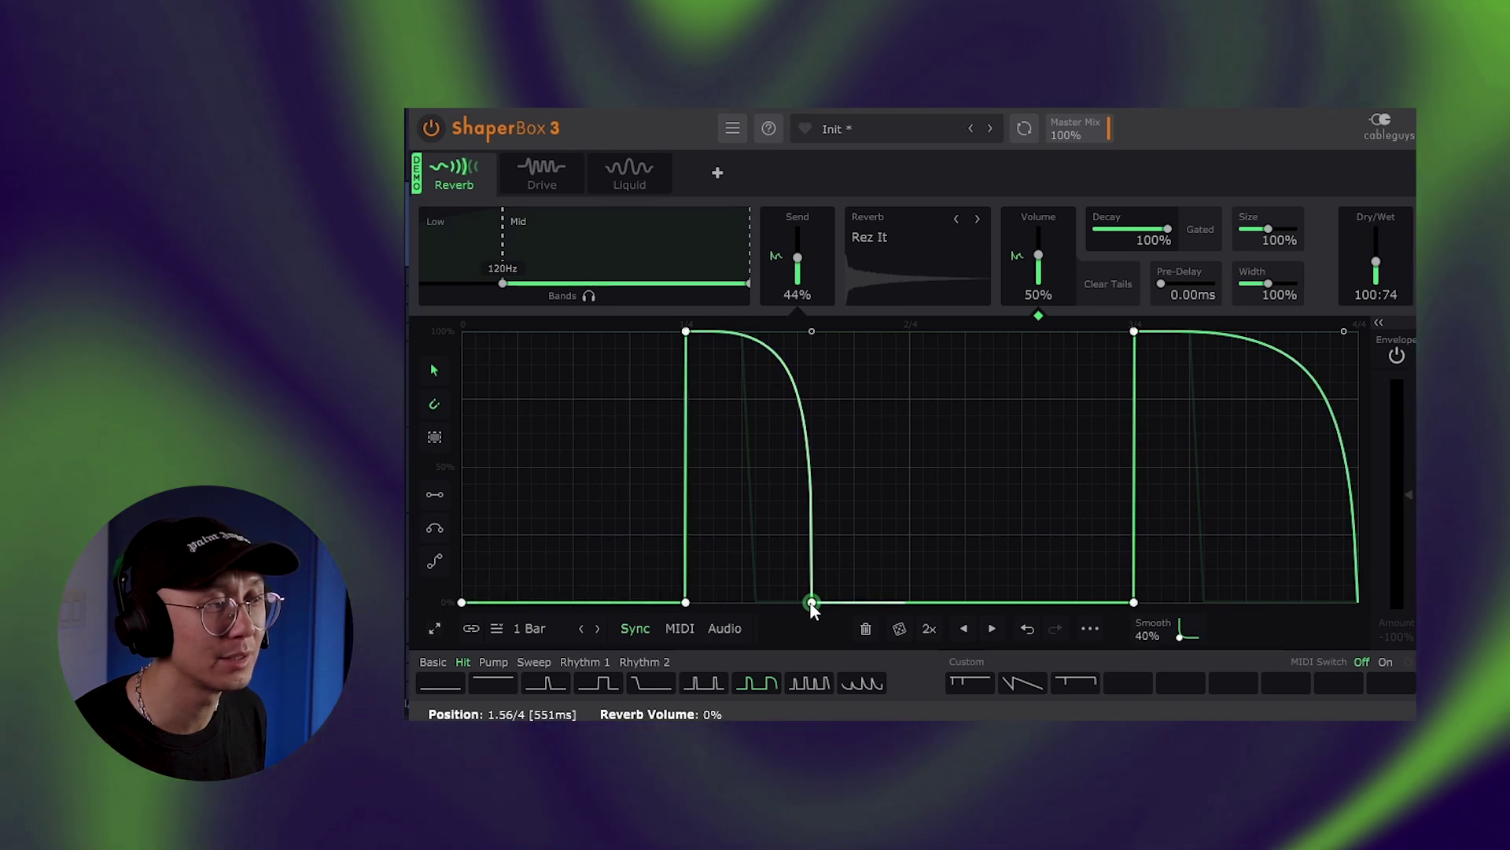
drag(811, 602, 1007, 601)
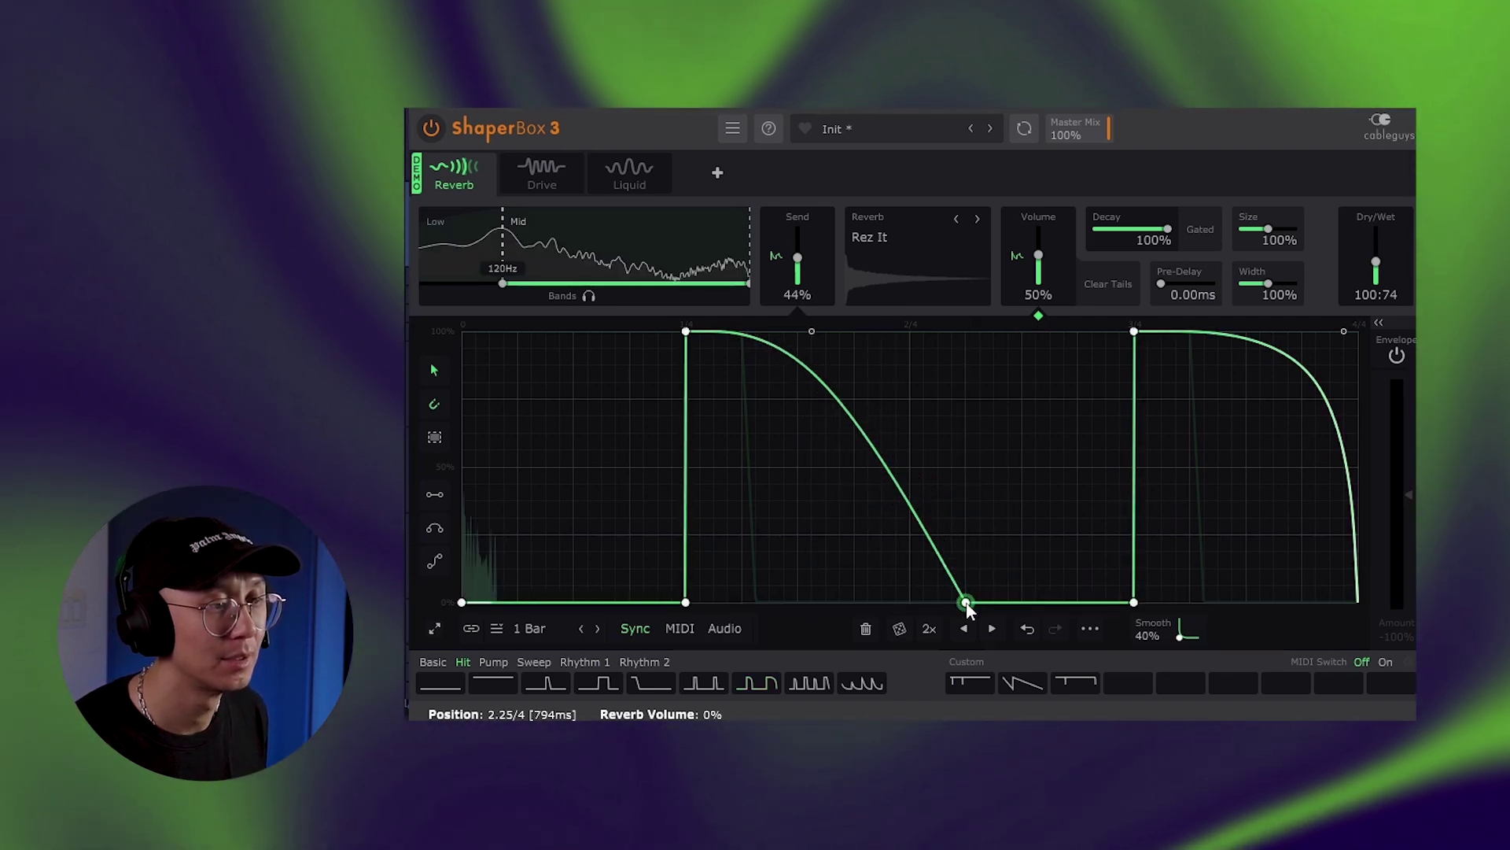
drag(966, 603, 1008, 601)
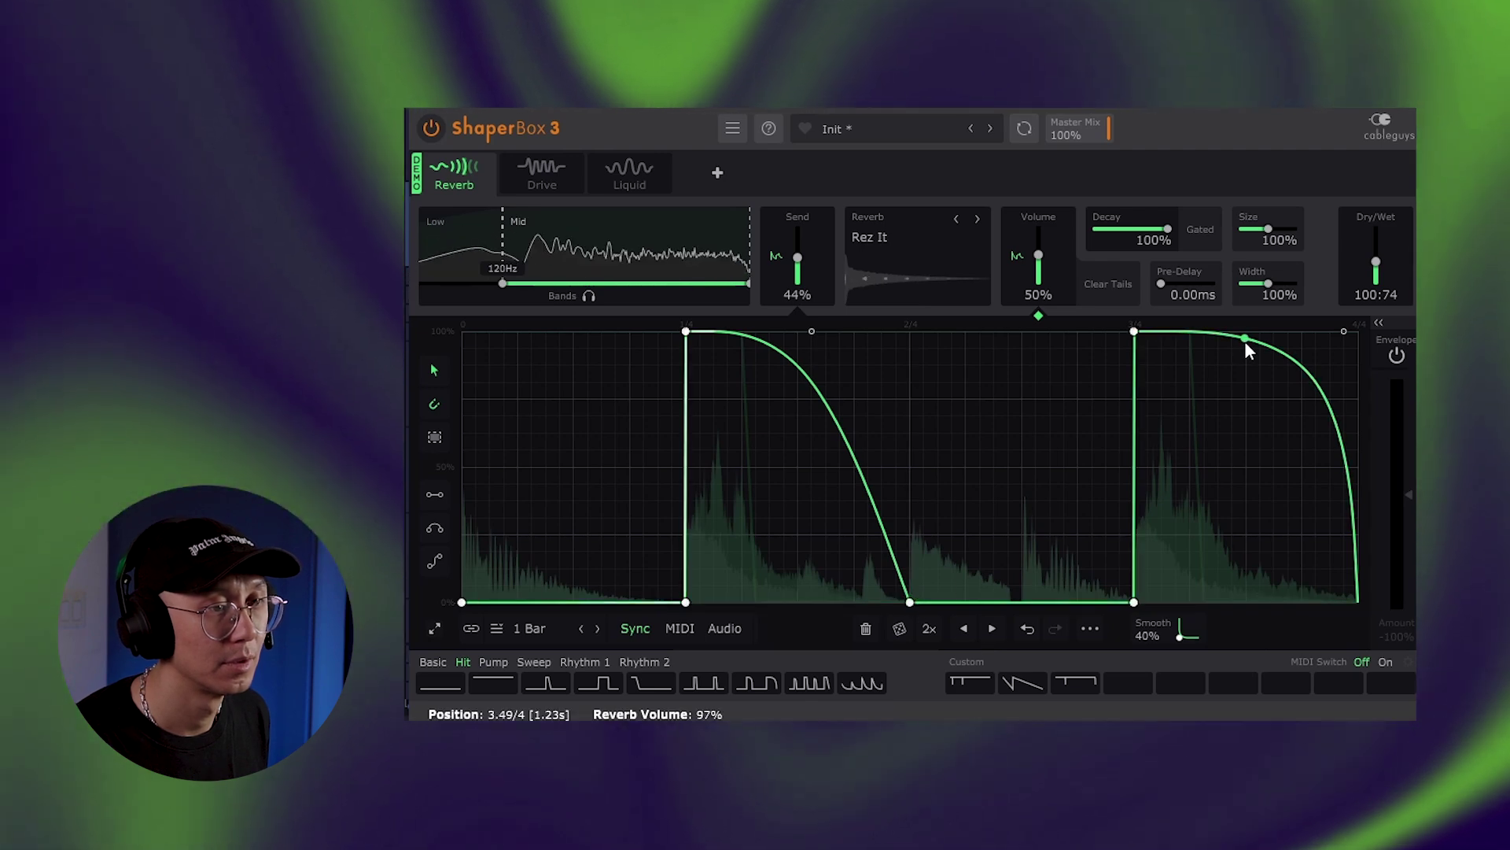
drag(1316, 398, 1308, 470)
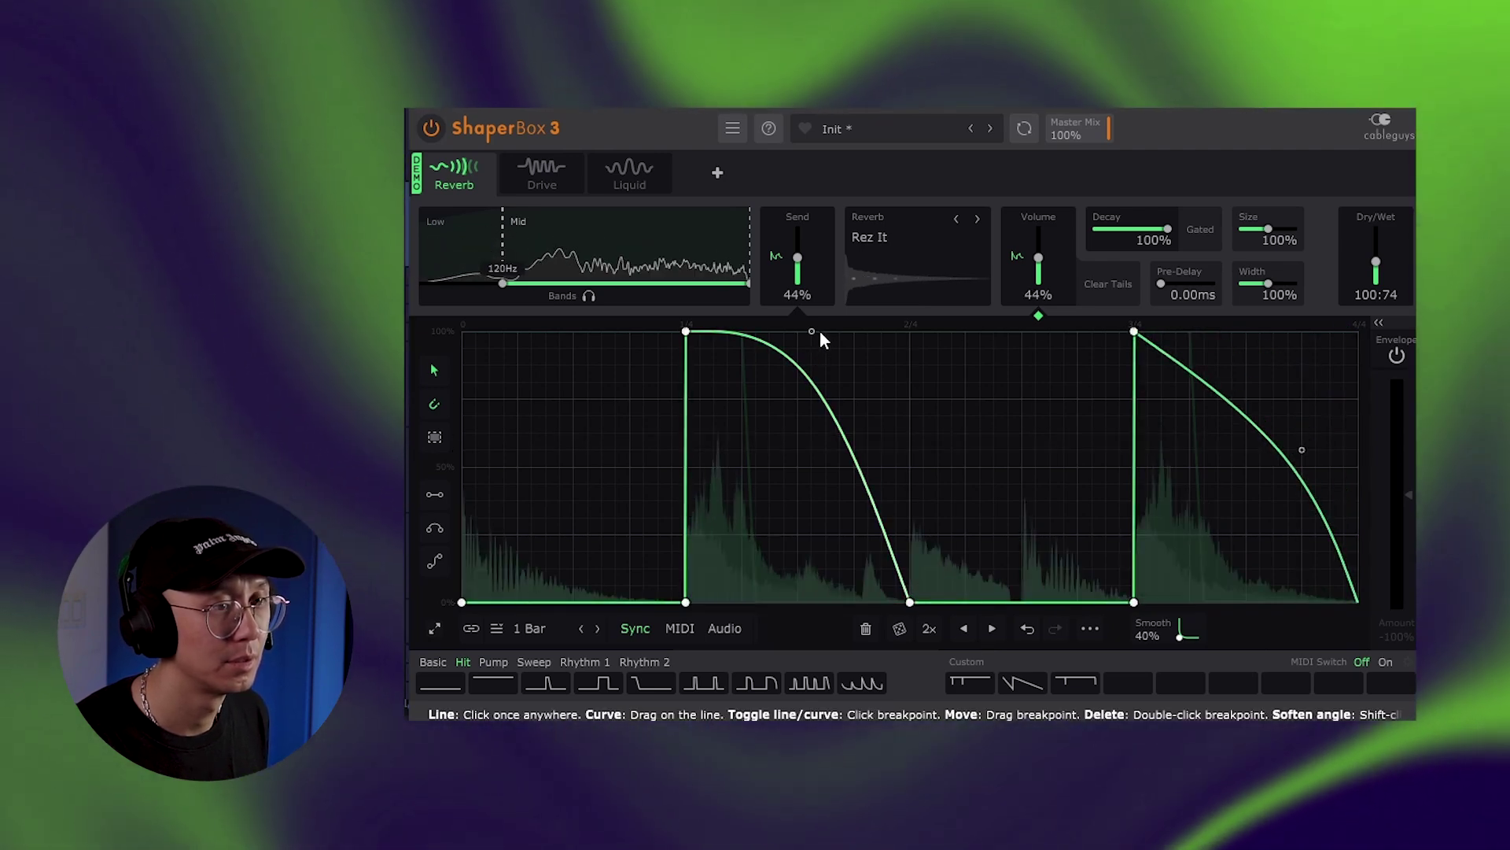
drag(817, 391, 822, 444)
Switch to Wall Of Sound with straight short decays, Clear Tails on, and Dry/Wet at 100:36
click(911, 222)
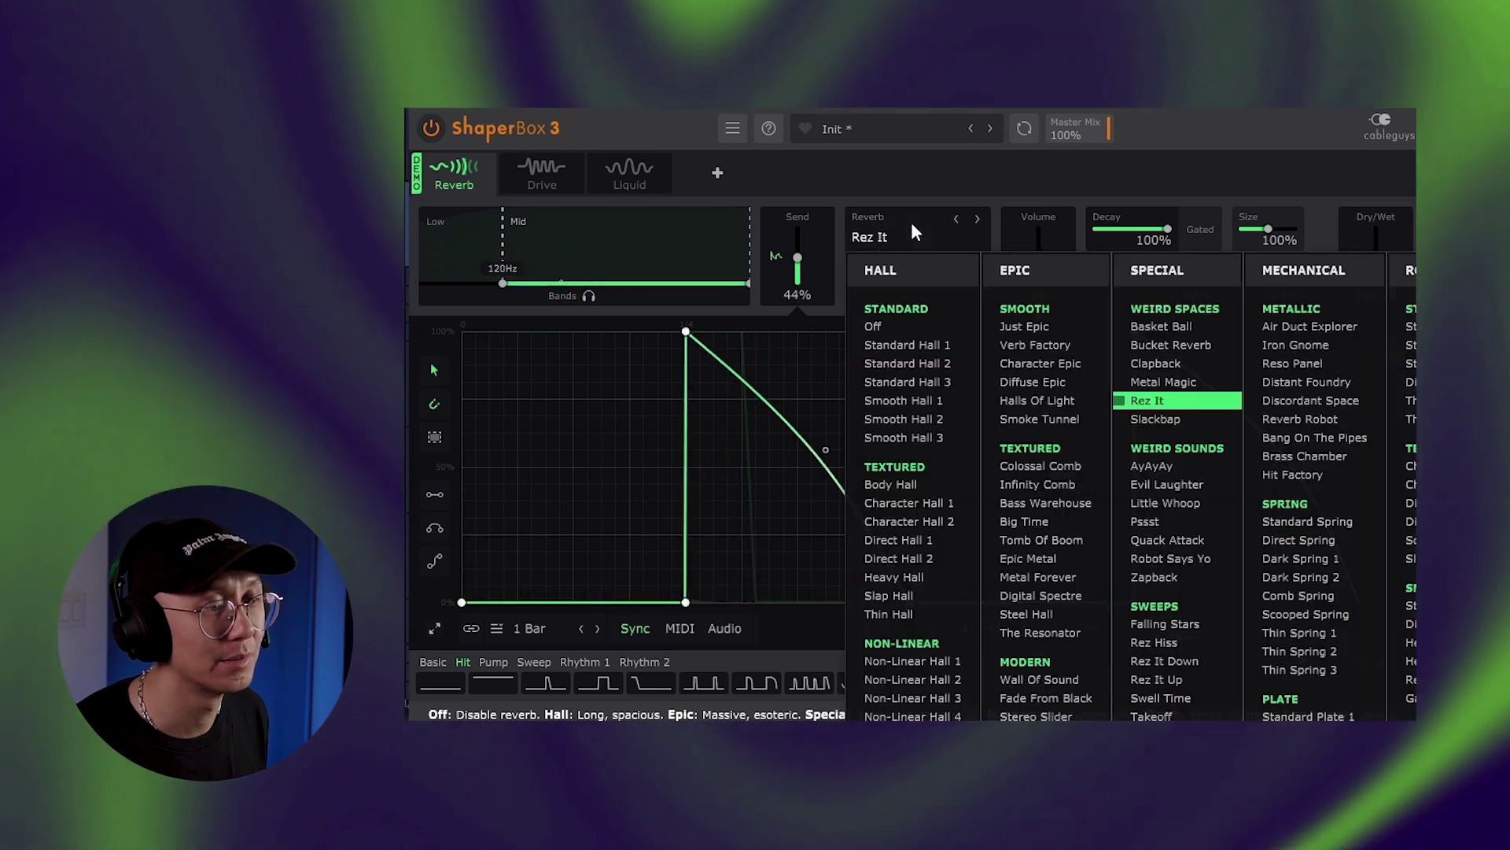
click(1040, 680)
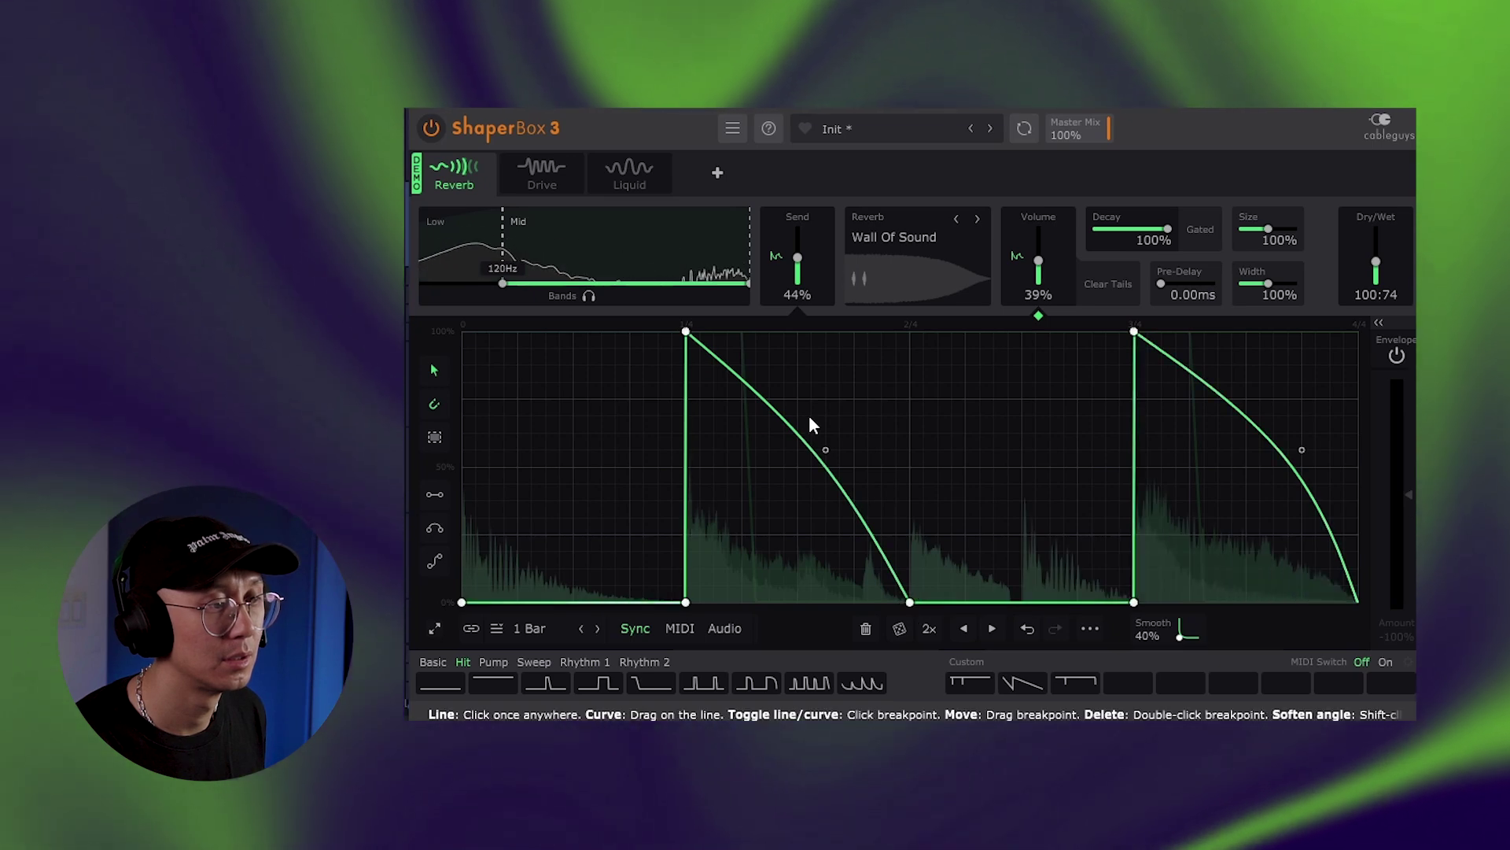
key(ctrl+z)
drag(1376, 261, 1382, 297)
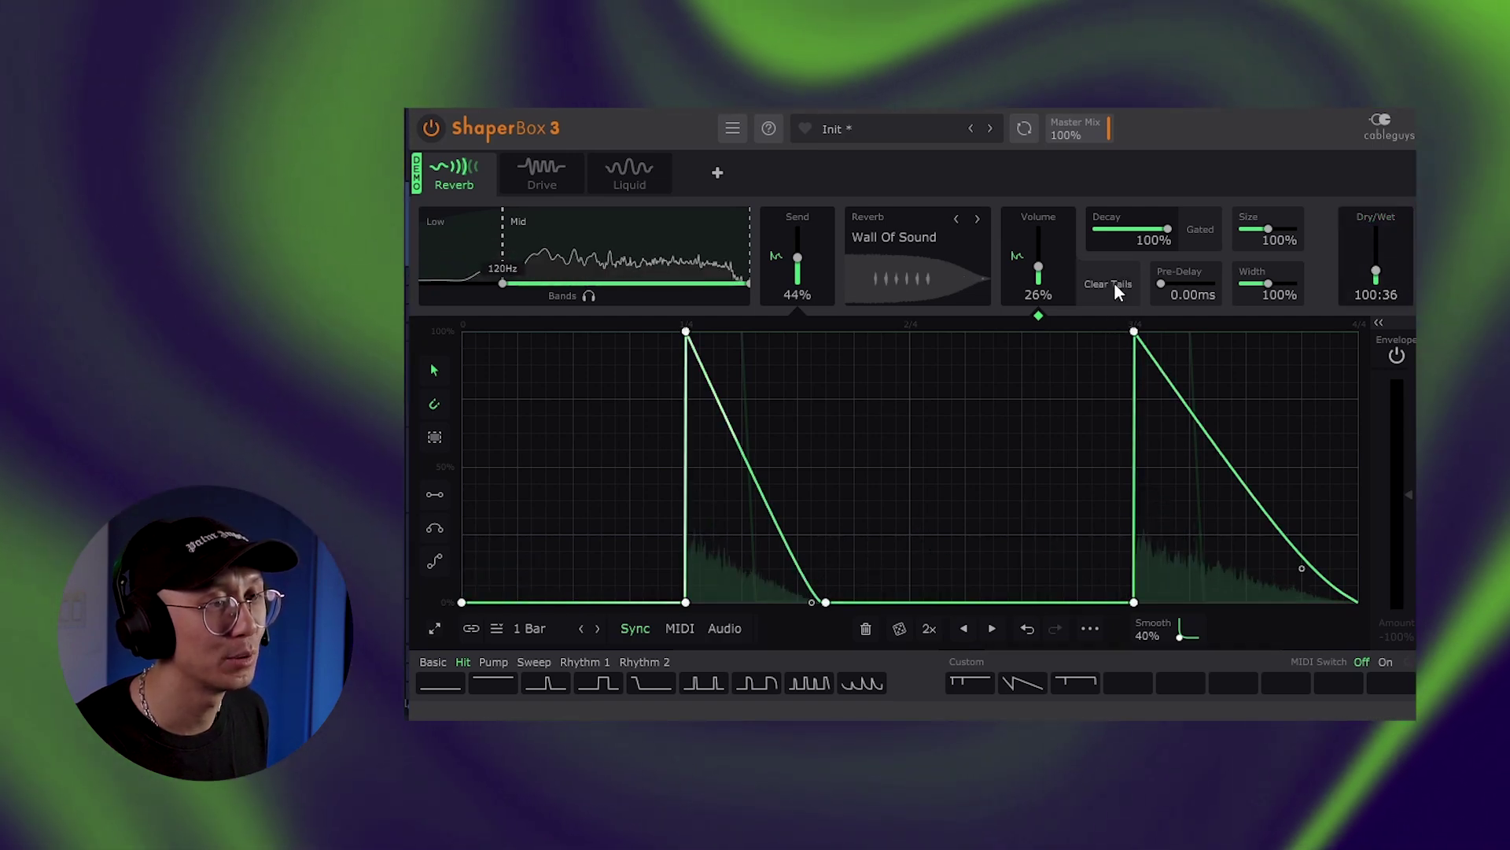
click(1118, 285)
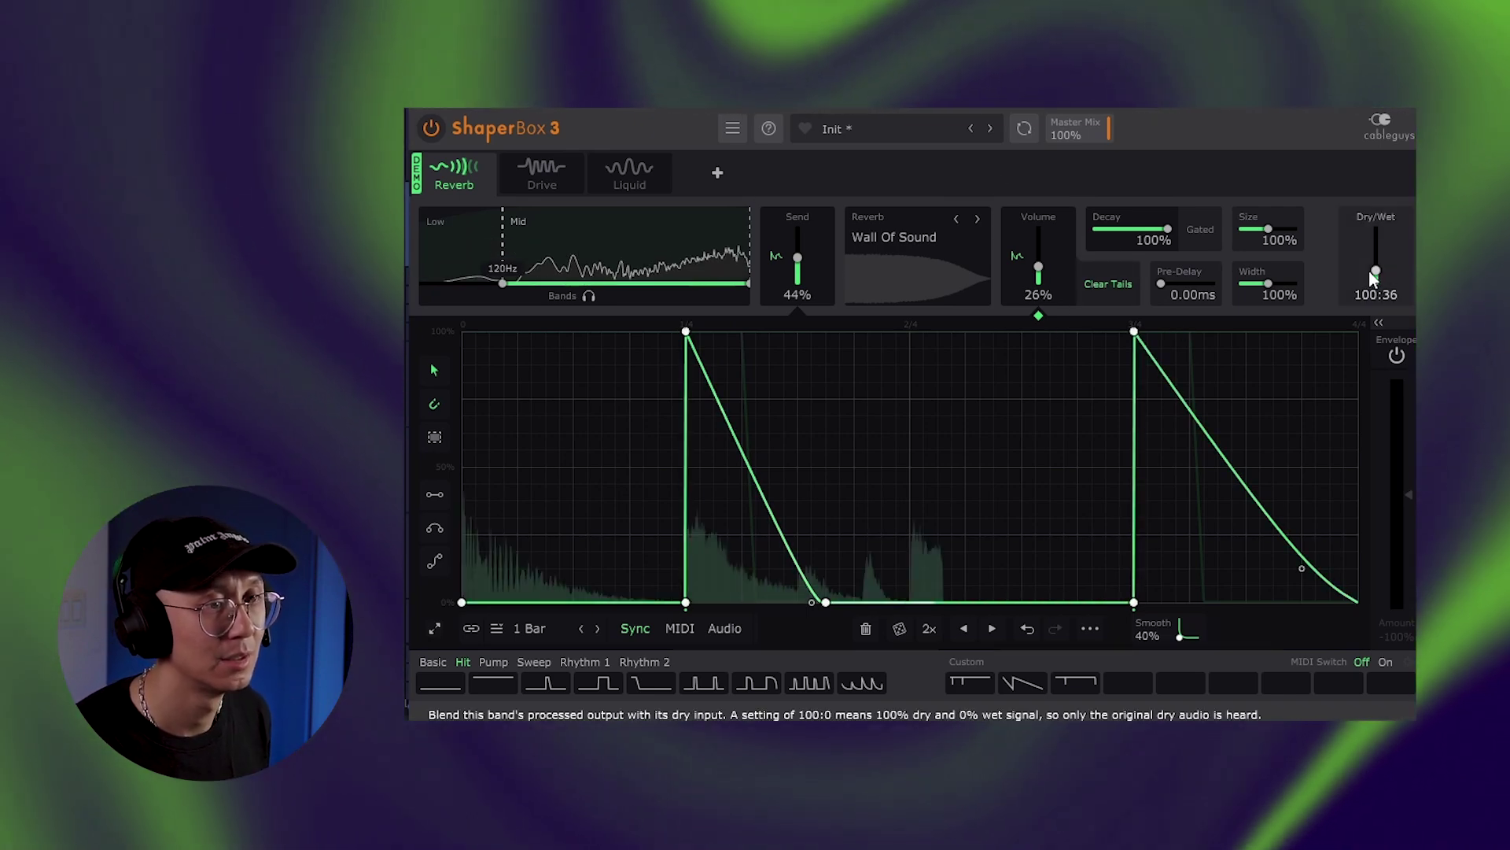
drag(1376, 271, 1376, 258)
Push the reverb Dry/Wet to 100:90 and display the 8-bar 0–100% volume ramp
drag(825, 602, 952, 604)
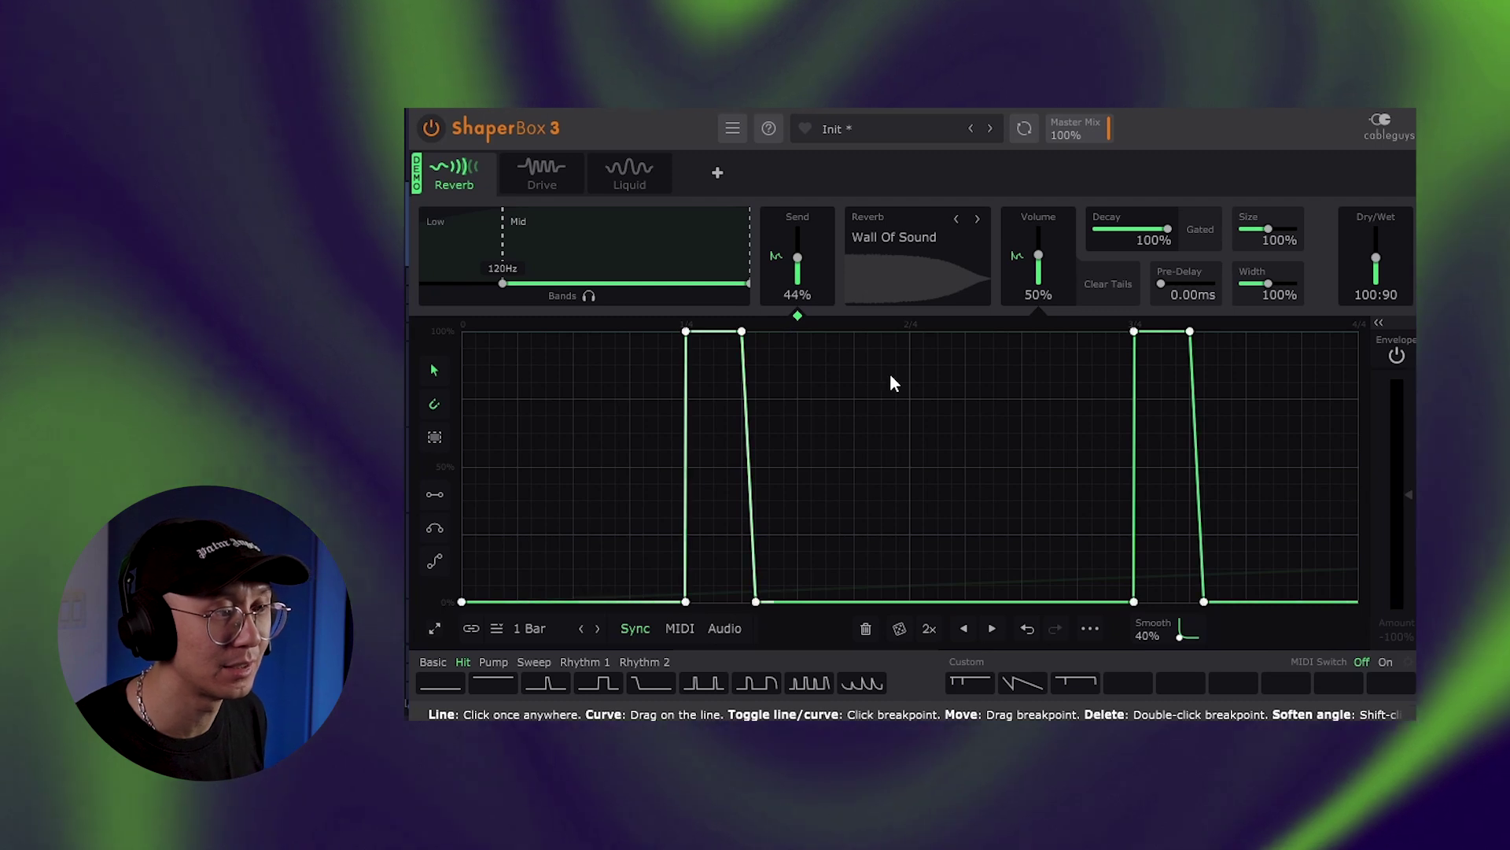
click(1022, 228)
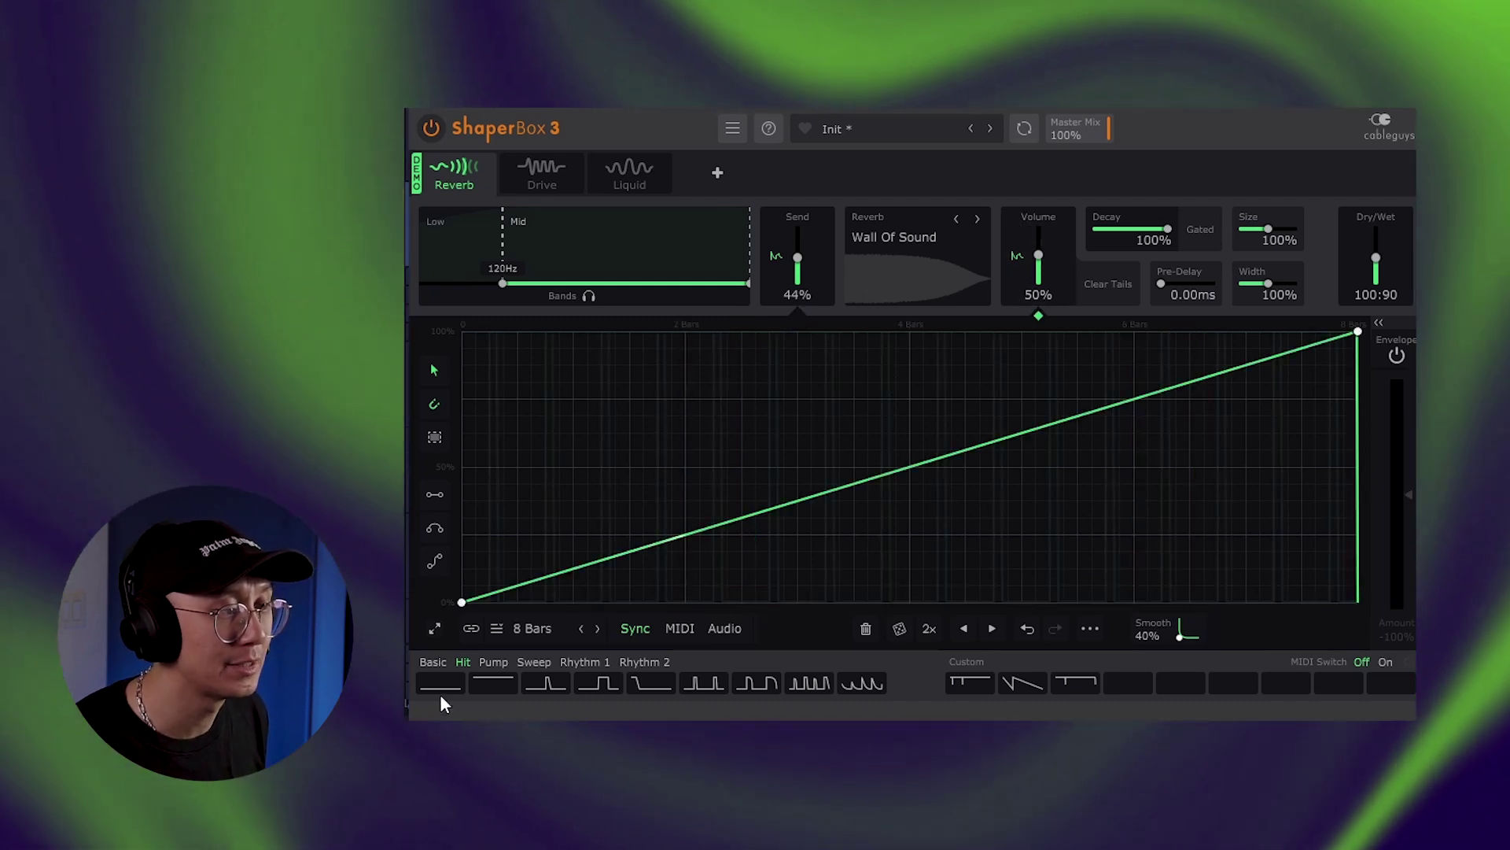
Check the 8 Bars envelope length, play the riser, then lower Dry/Wet to 100:19
click(532, 630)
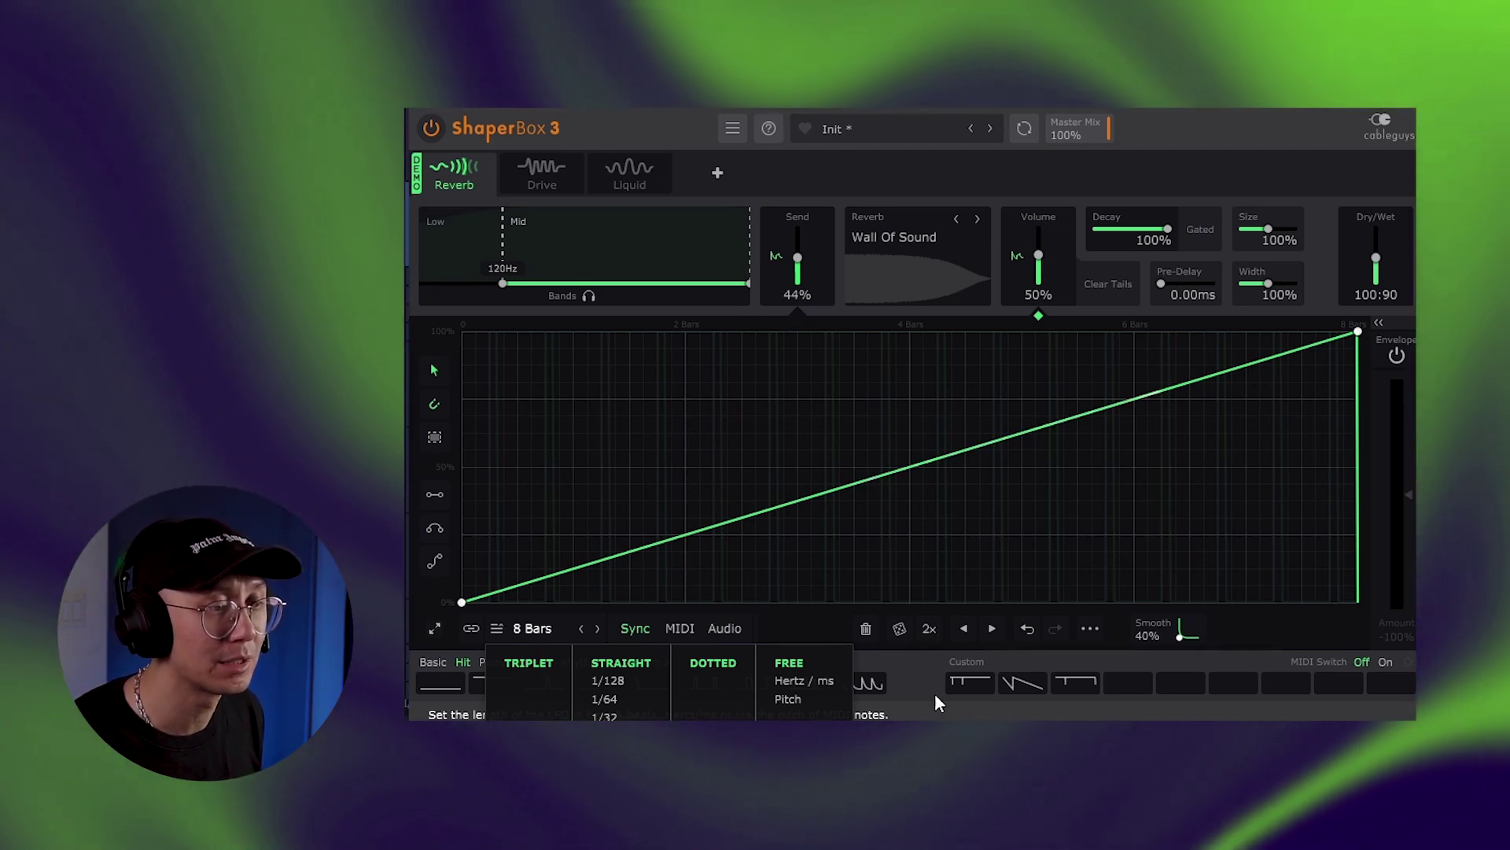
click(928, 682)
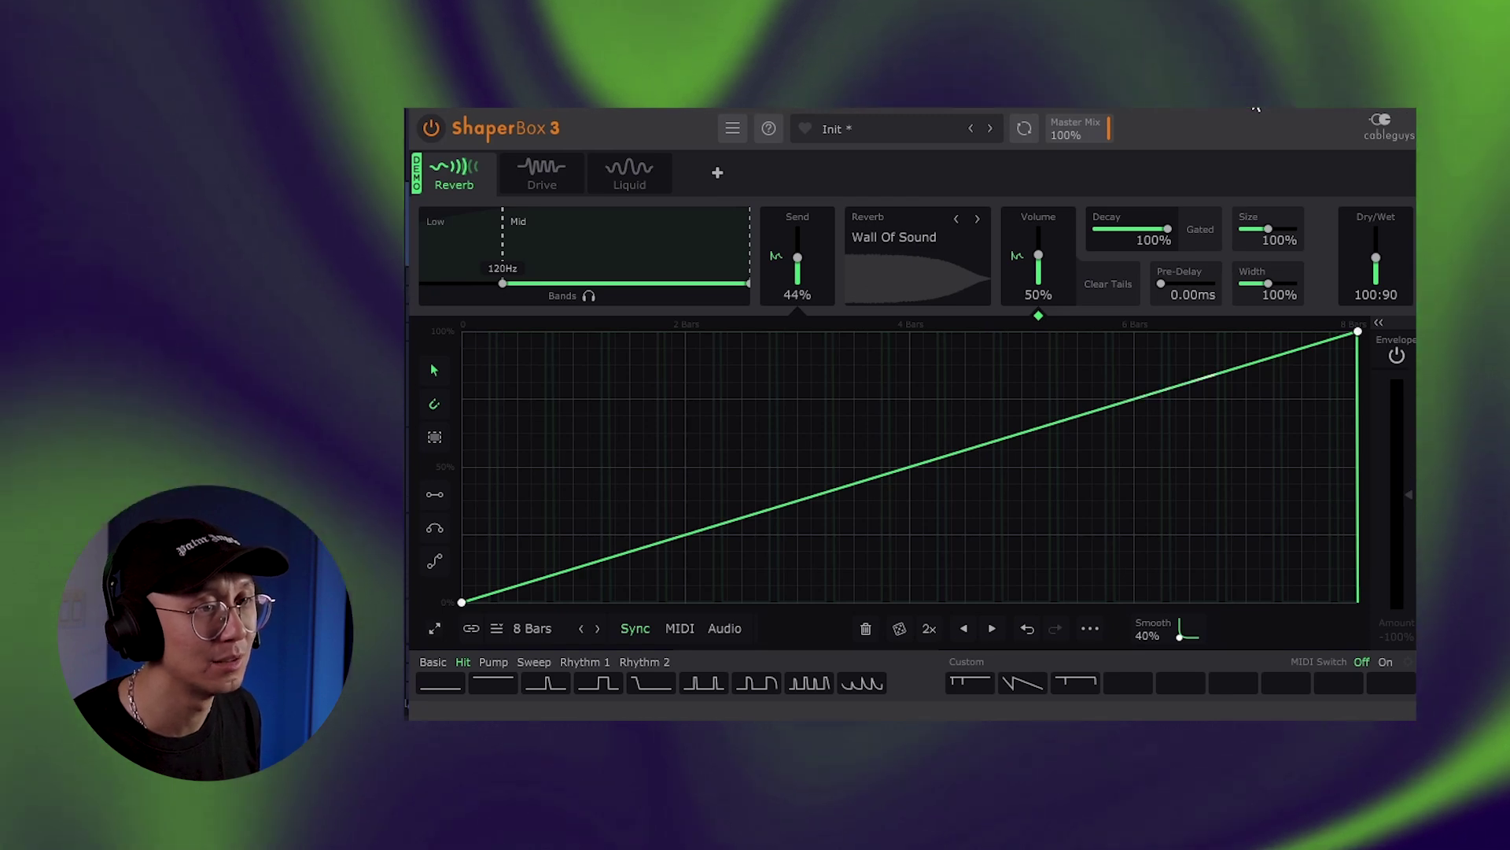
key(space)
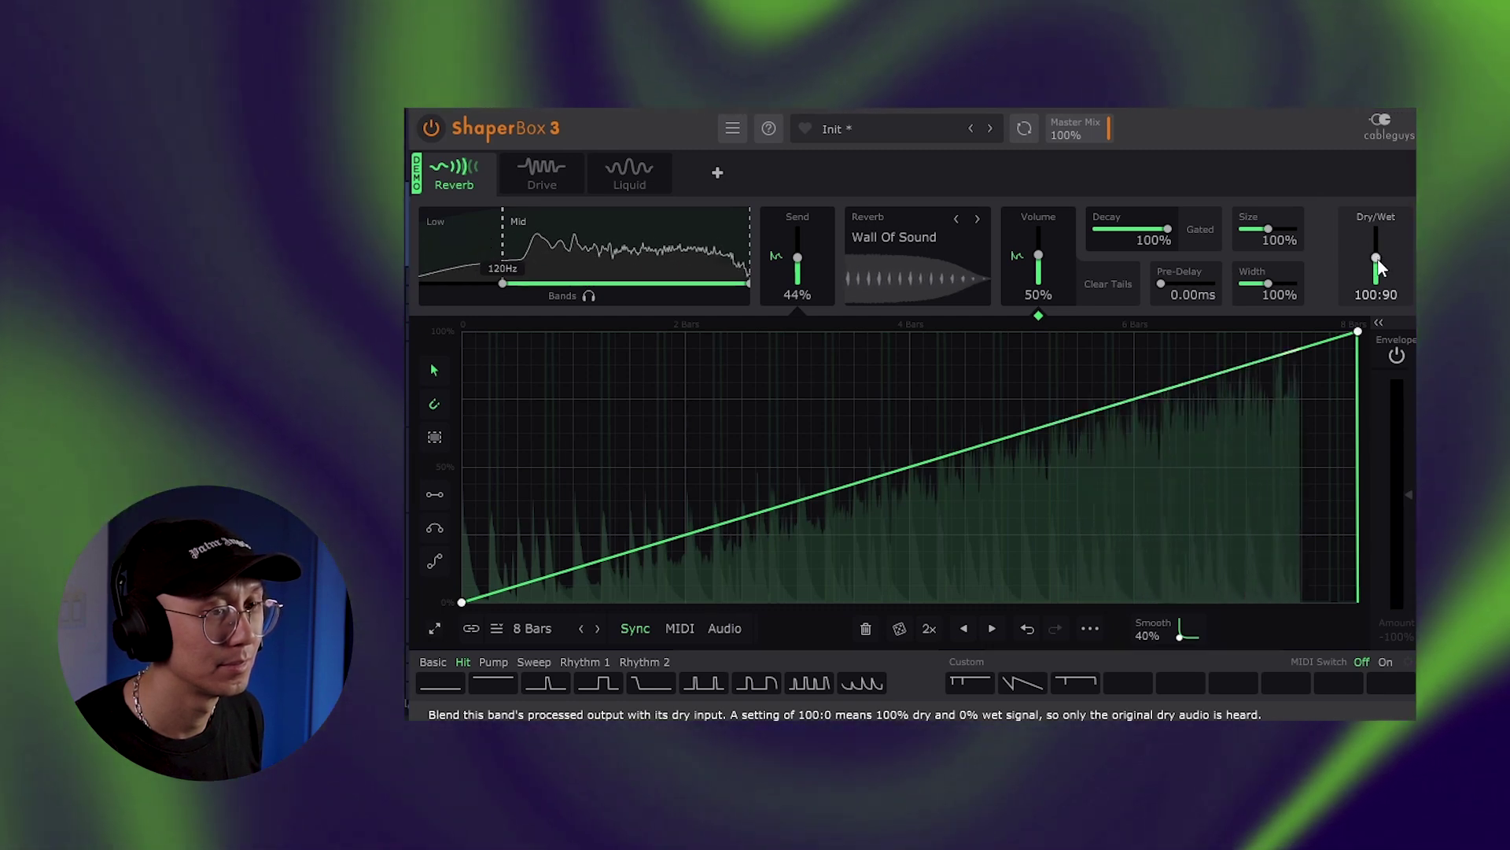
key(space)
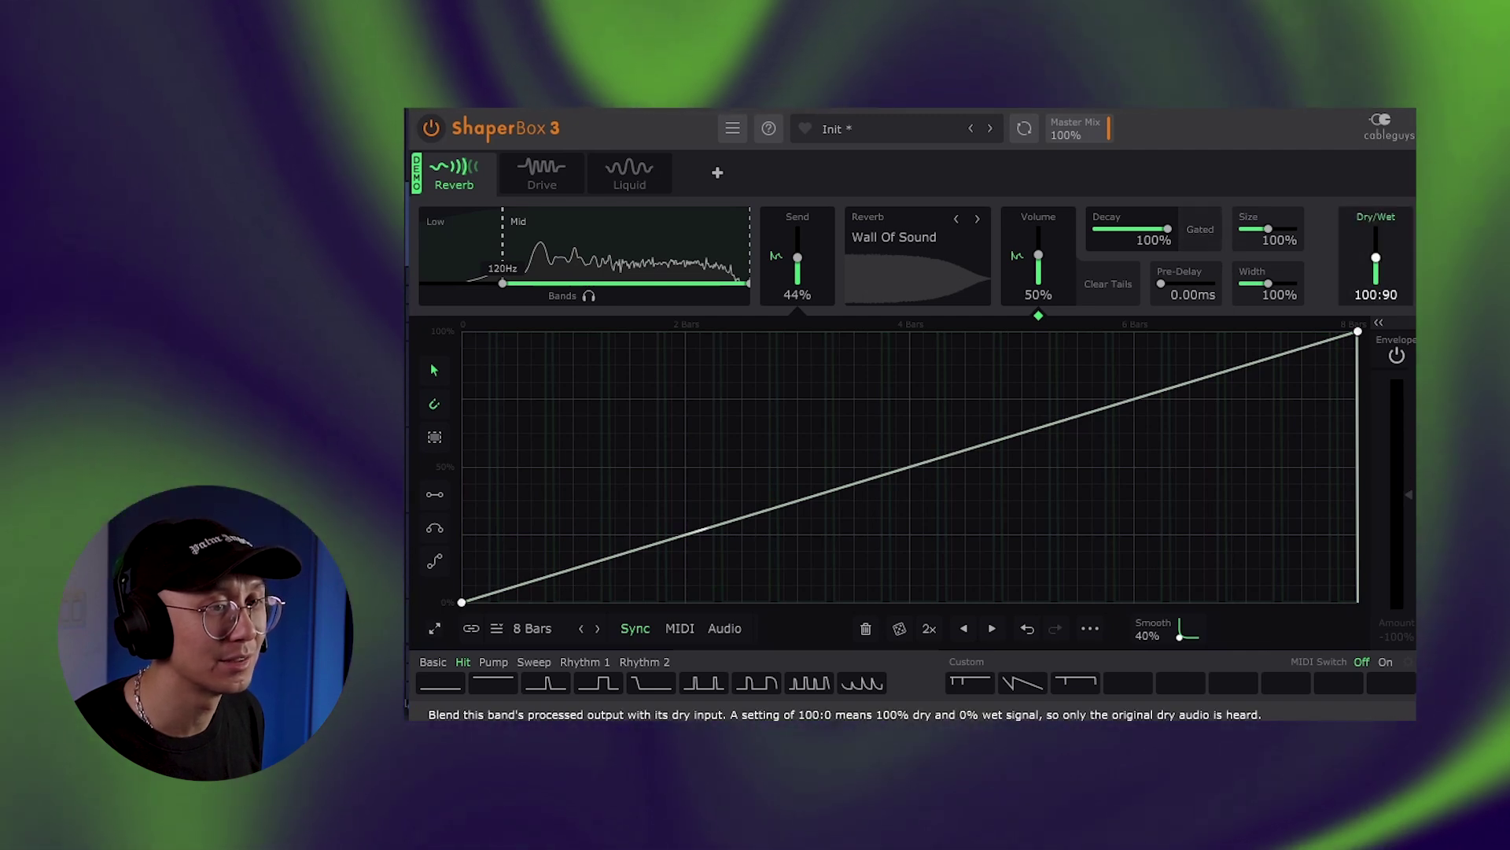
drag(1376, 257, 1376, 276)
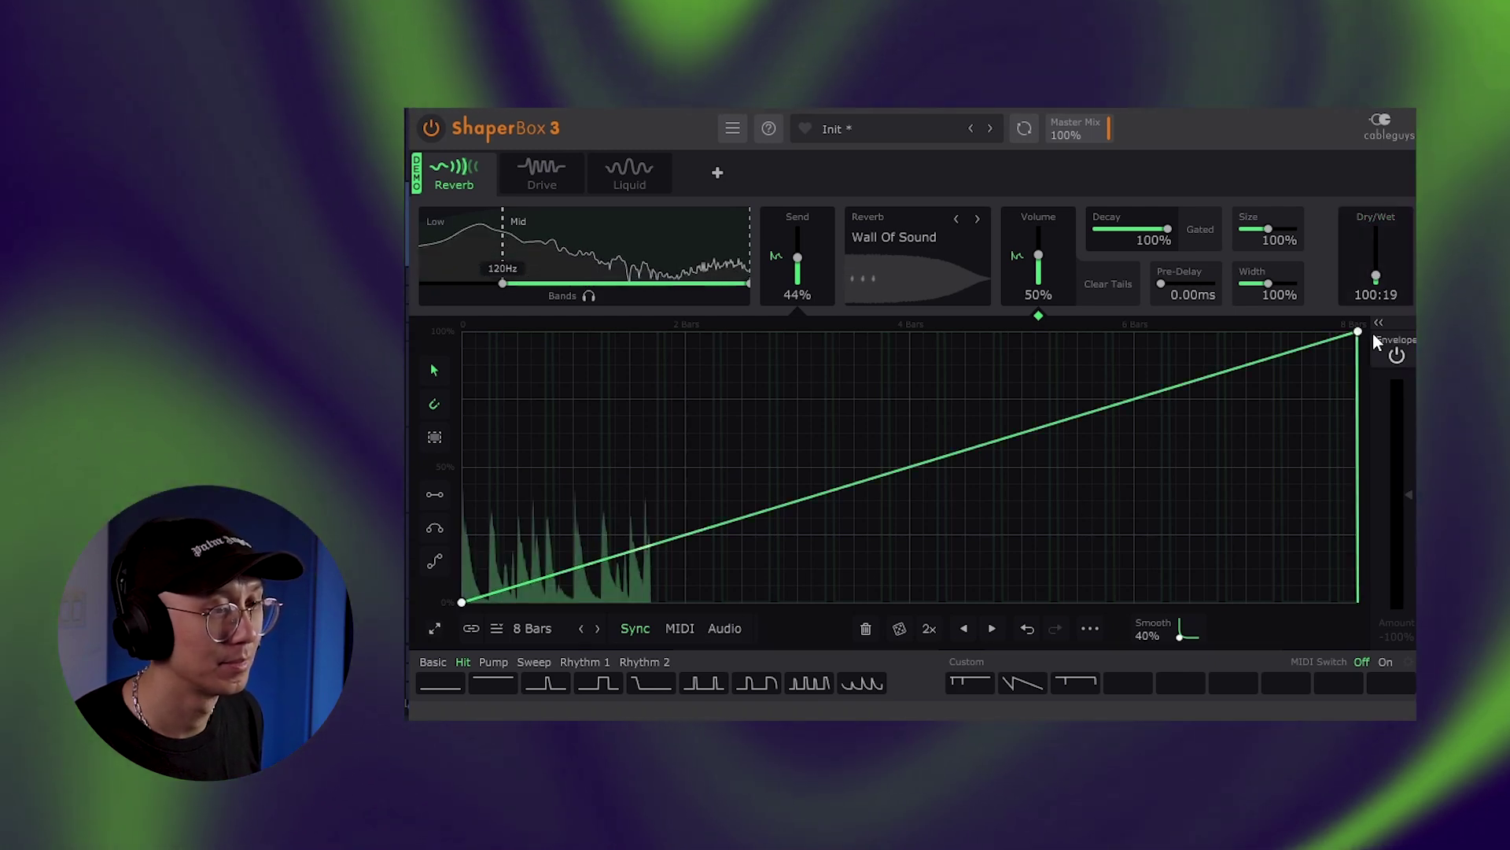
mouse_move(1361, 326)
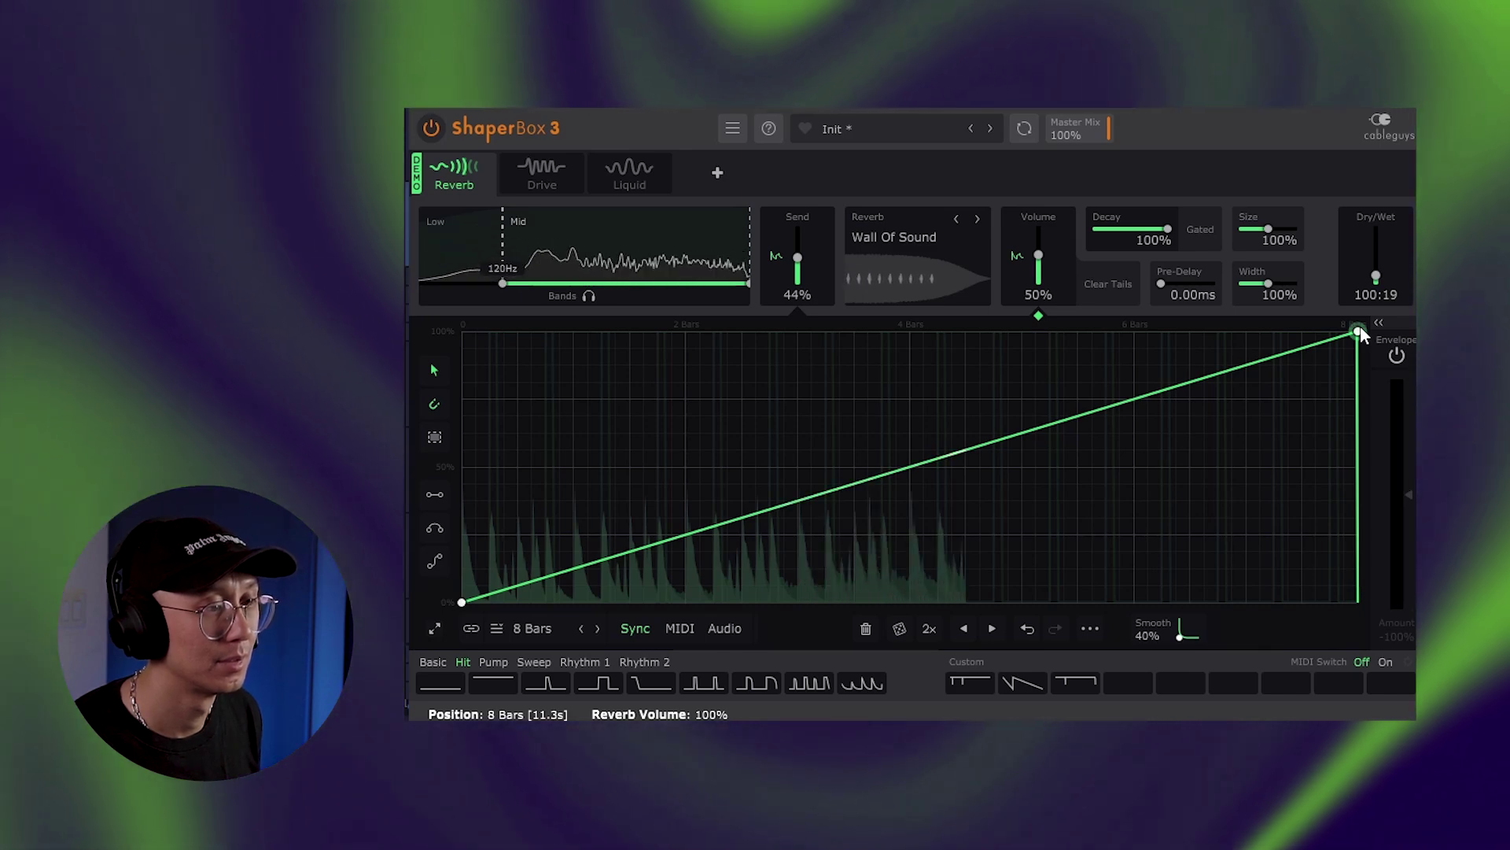
Audition Rhythm 2 sawtooth shapes and an accelerating Sweep shape on the reverb riser
click(644, 662)
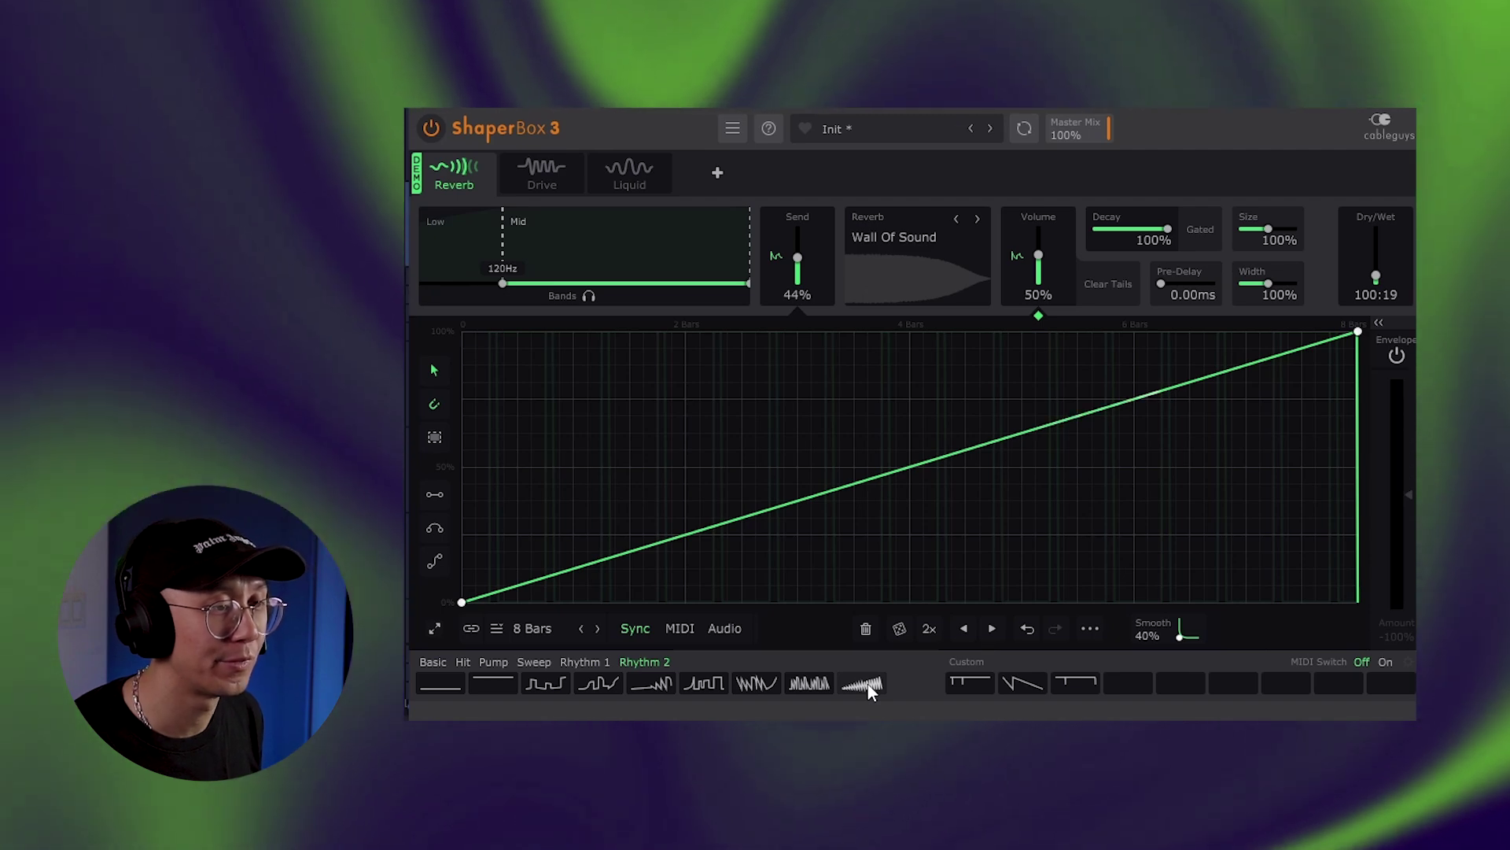
click(867, 683)
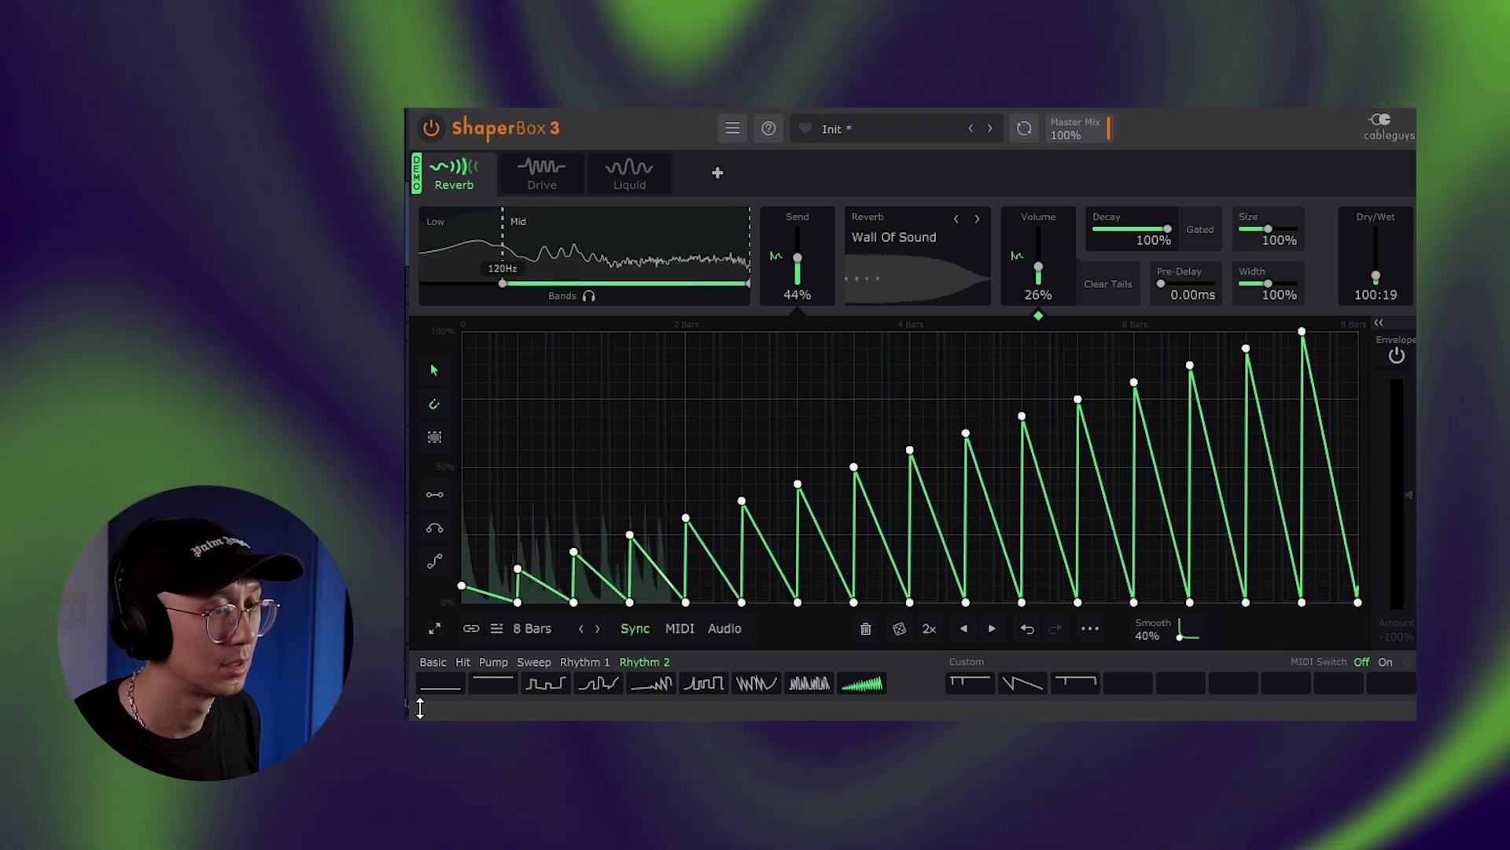
click(804, 682)
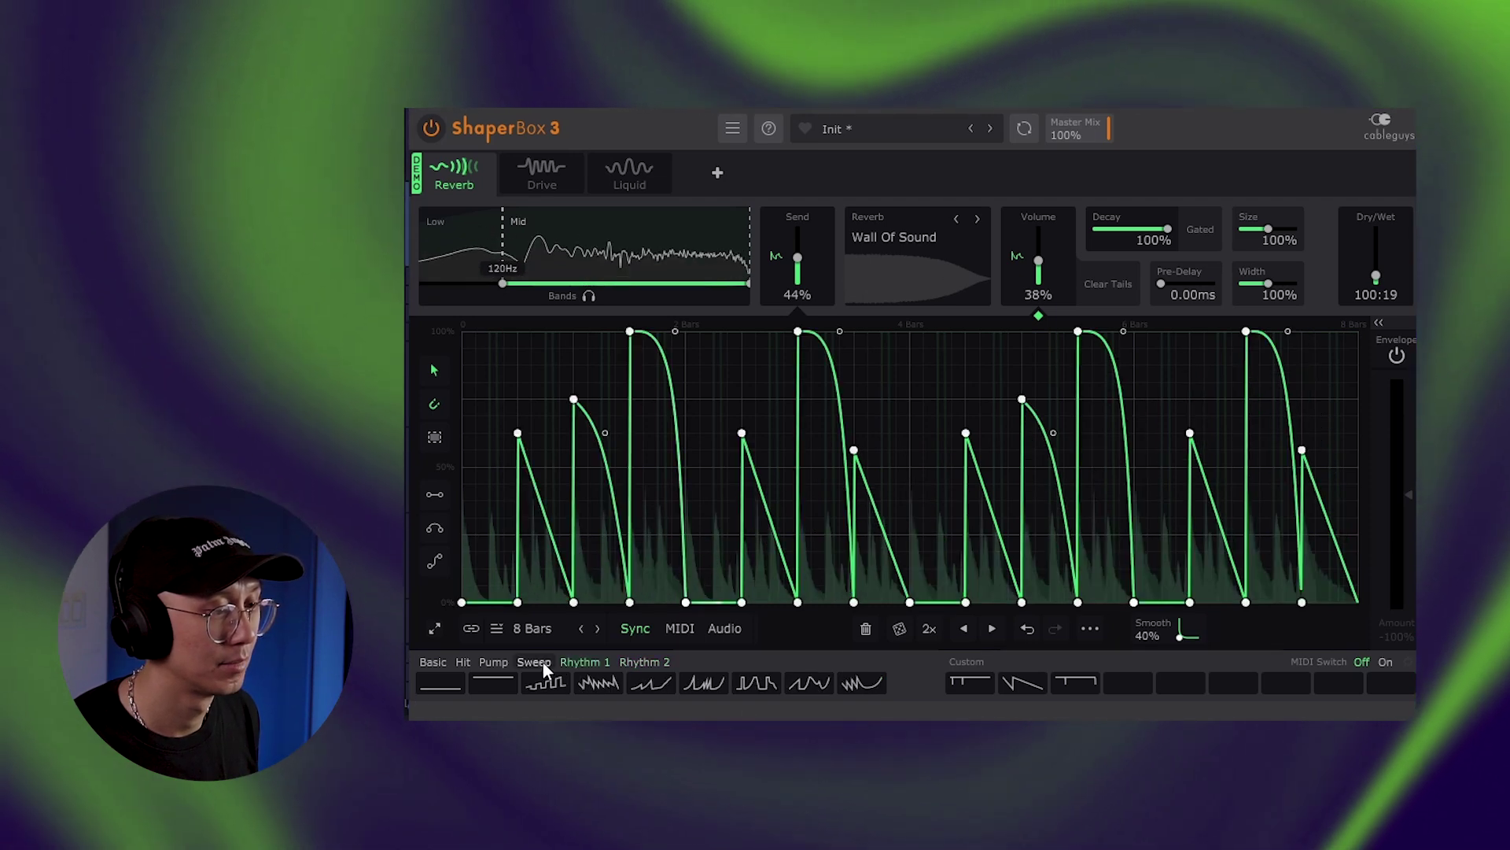
click(534, 661)
click(861, 684)
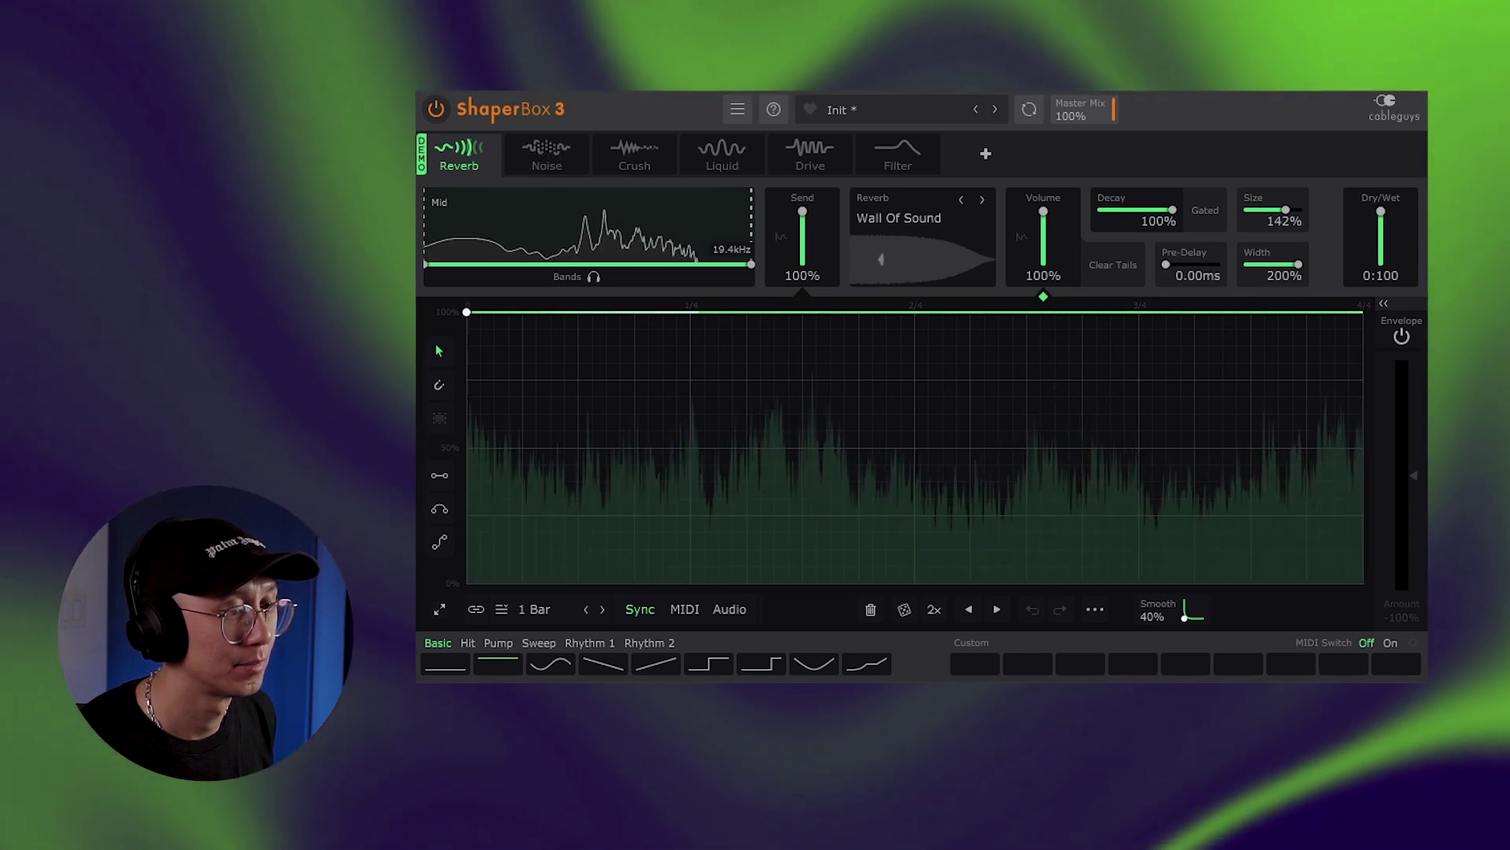
Show the Noise module, switch on Crush, and flatten its Resample envelope at 6.32kHz
click(524, 151)
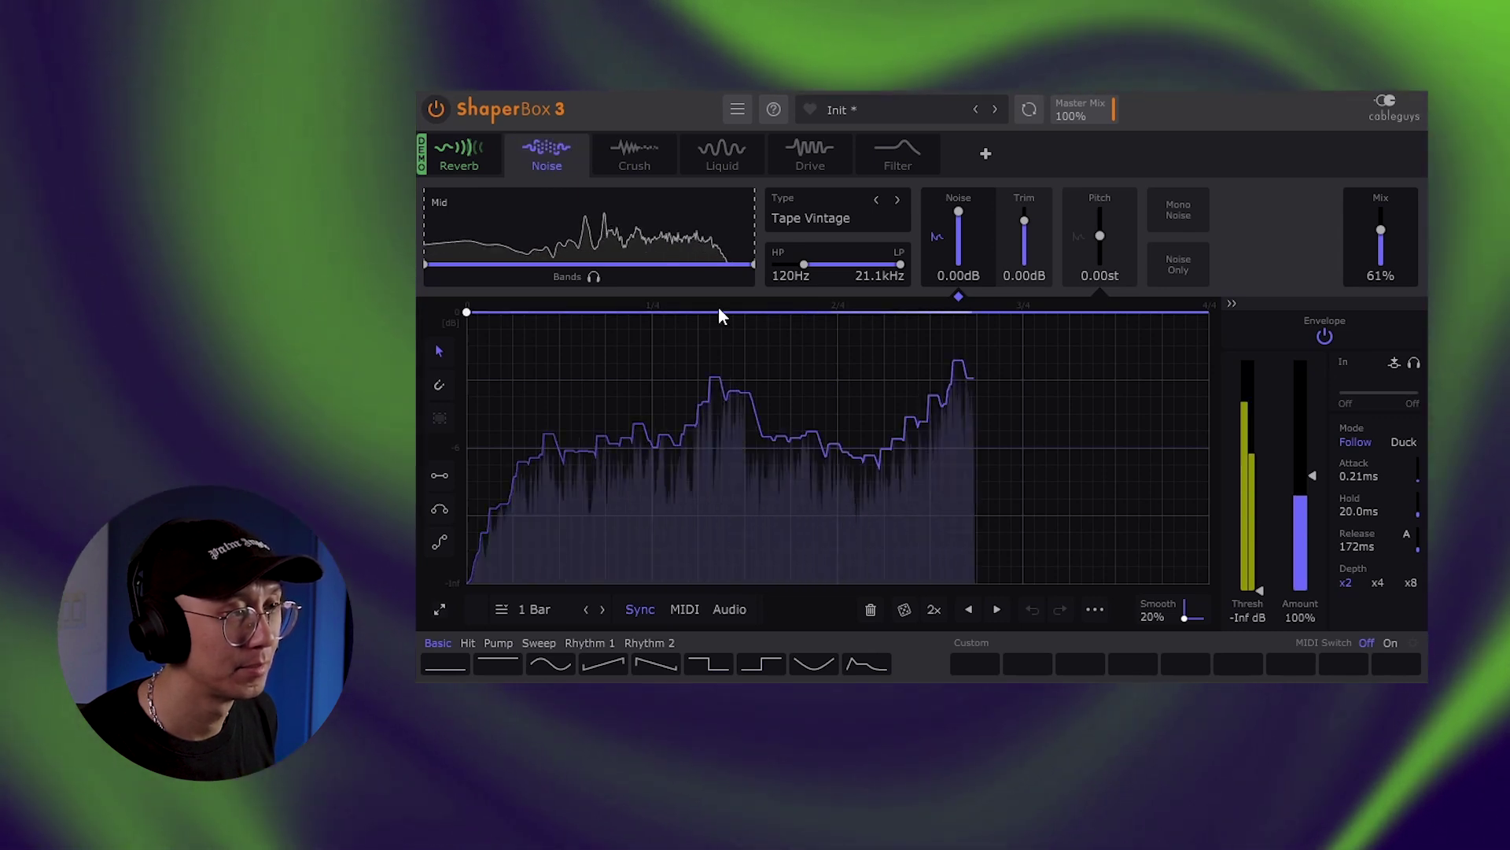
mouse_move(673, 148)
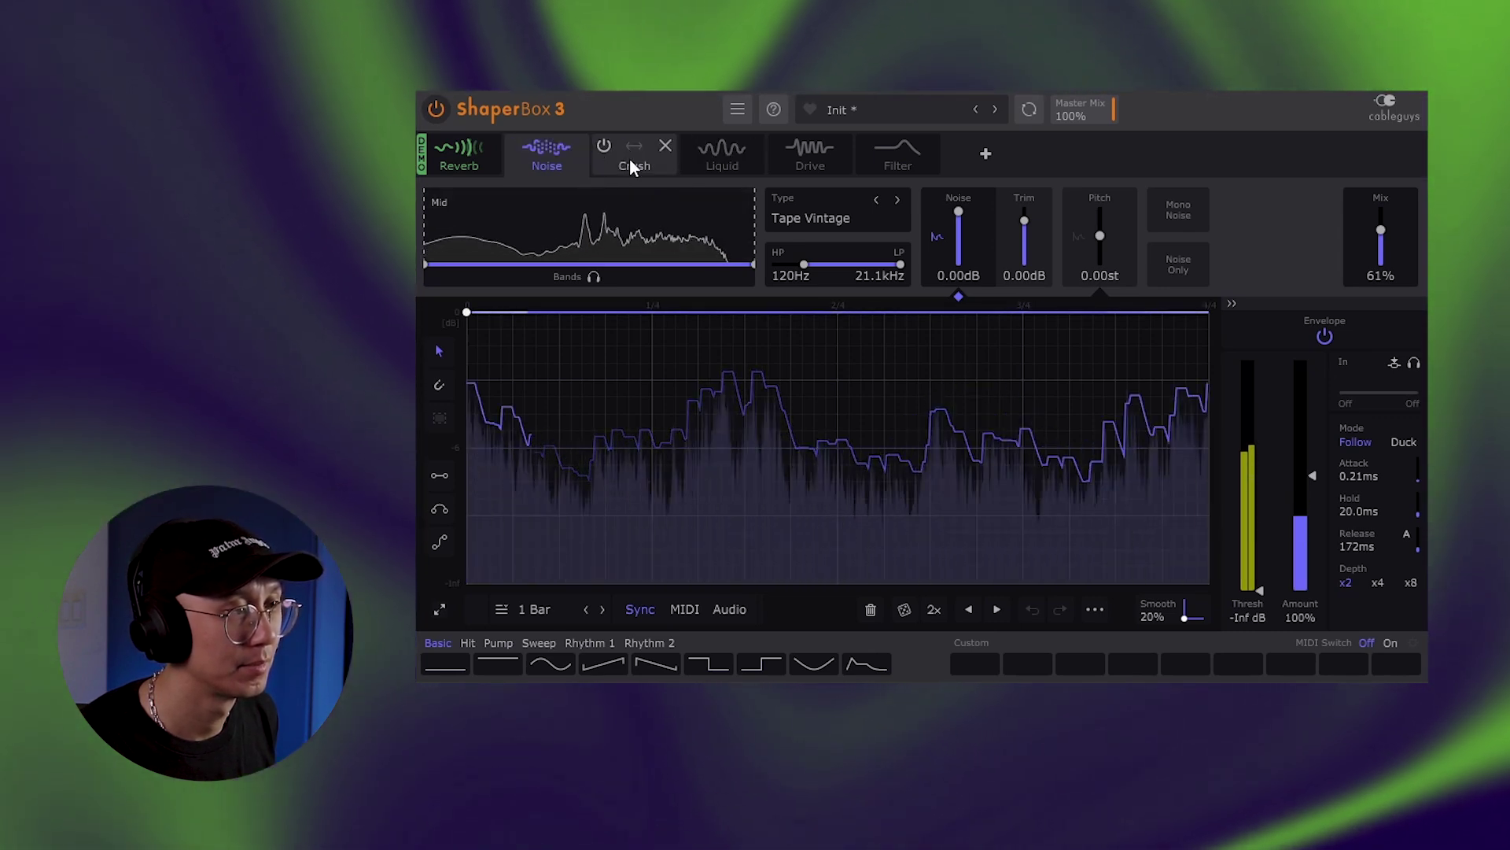
click(619, 151)
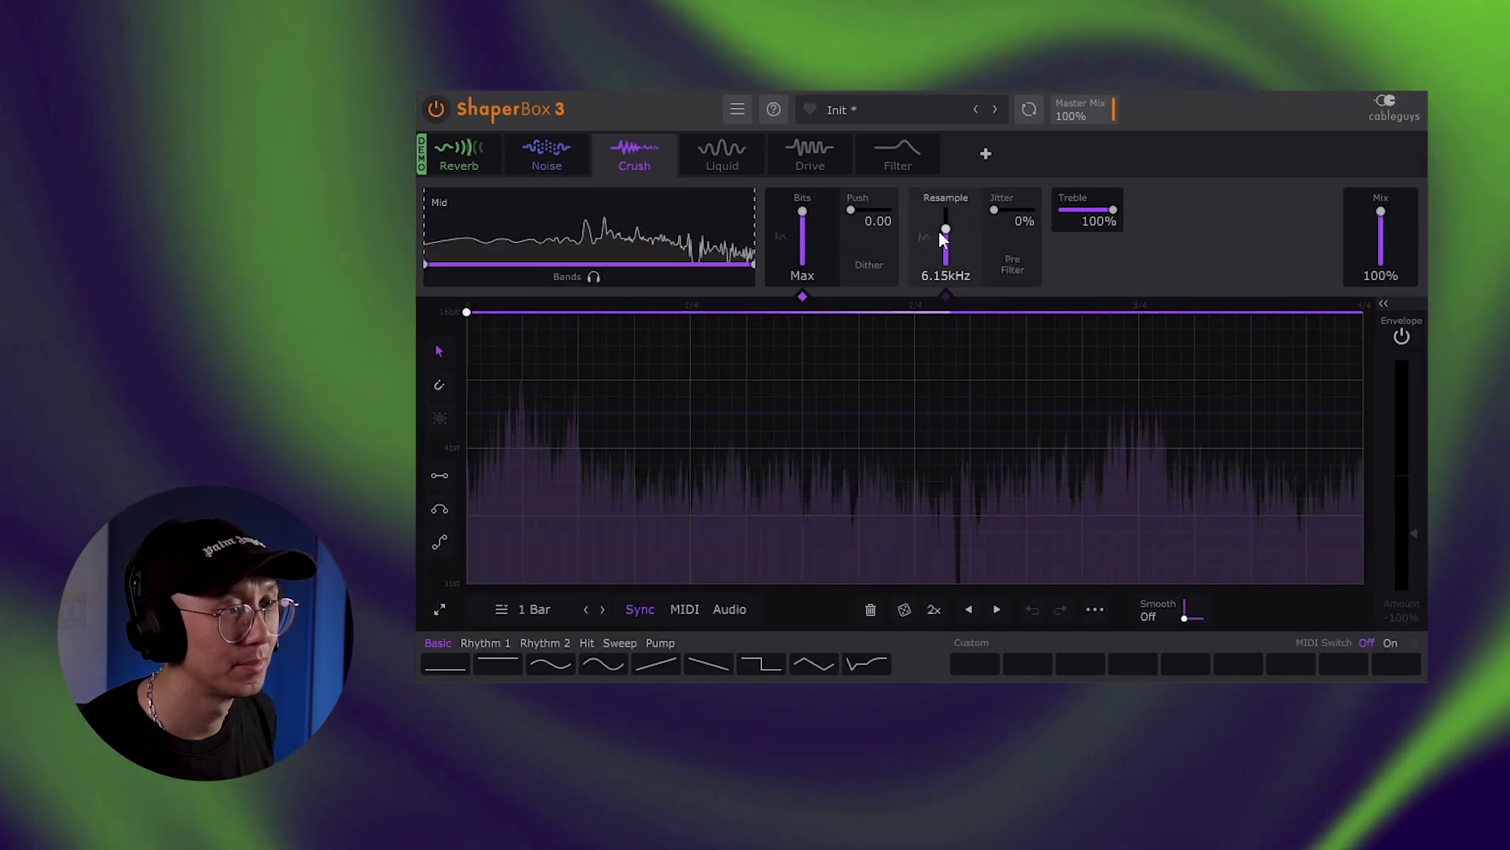
drag(945, 229, 945, 228)
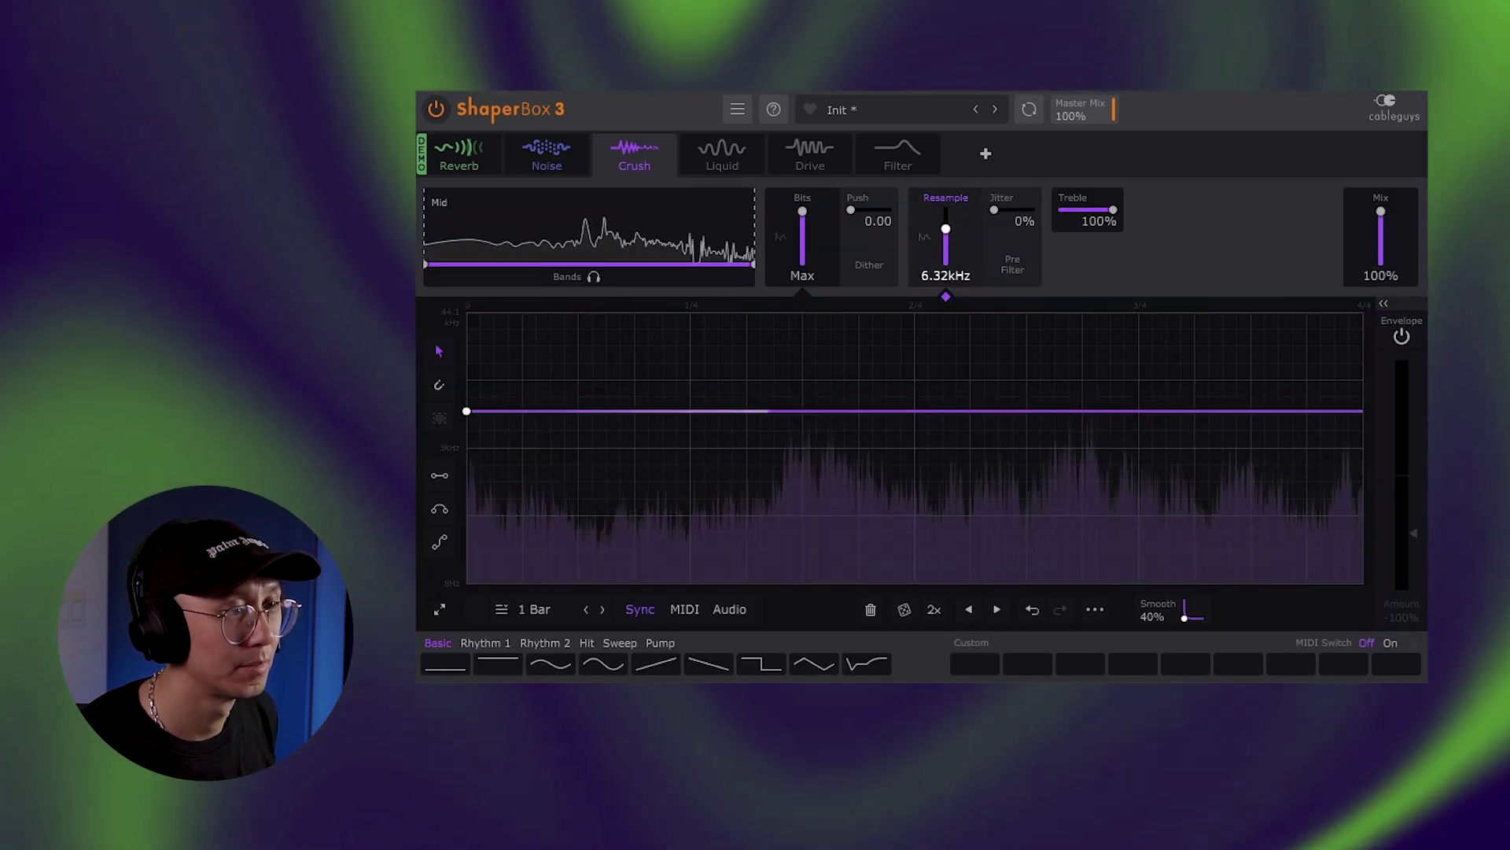
Try Steps presets on the Liquid flanger's Center envelope, settling on the jagged sixth one
click(703, 154)
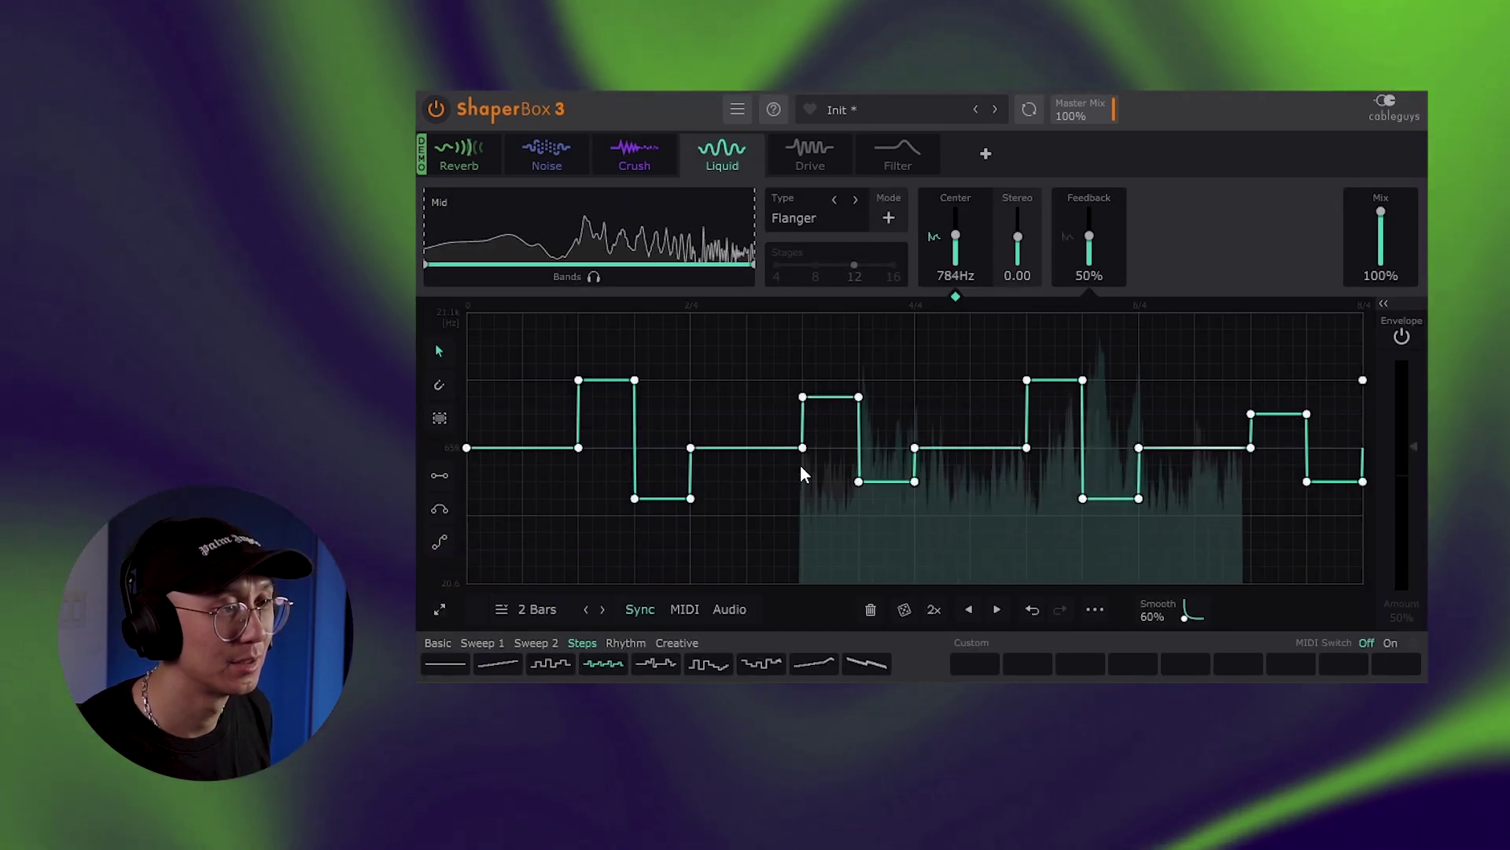
key(space)
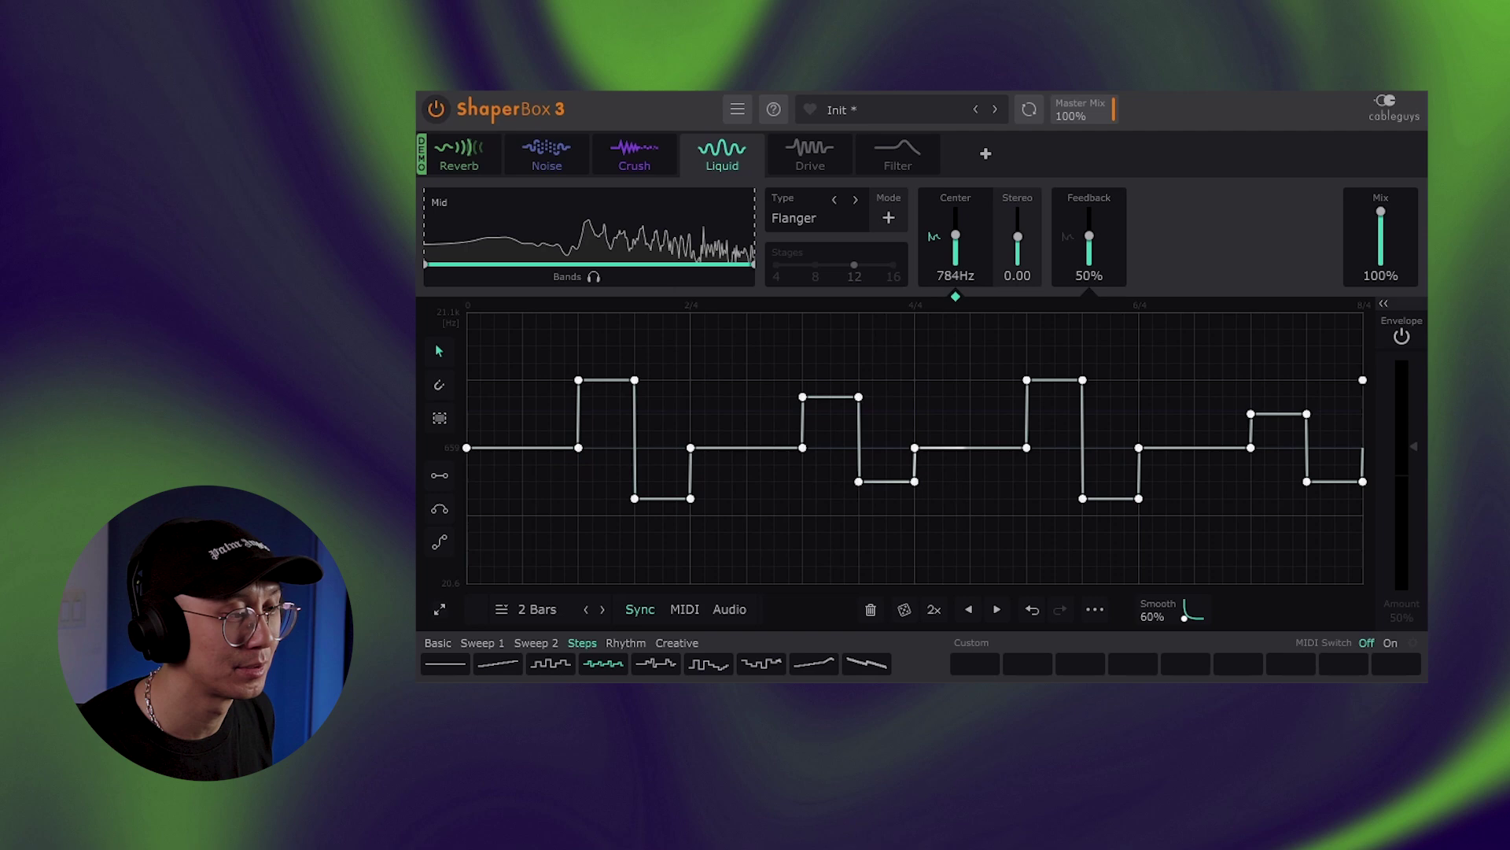
click(442, 664)
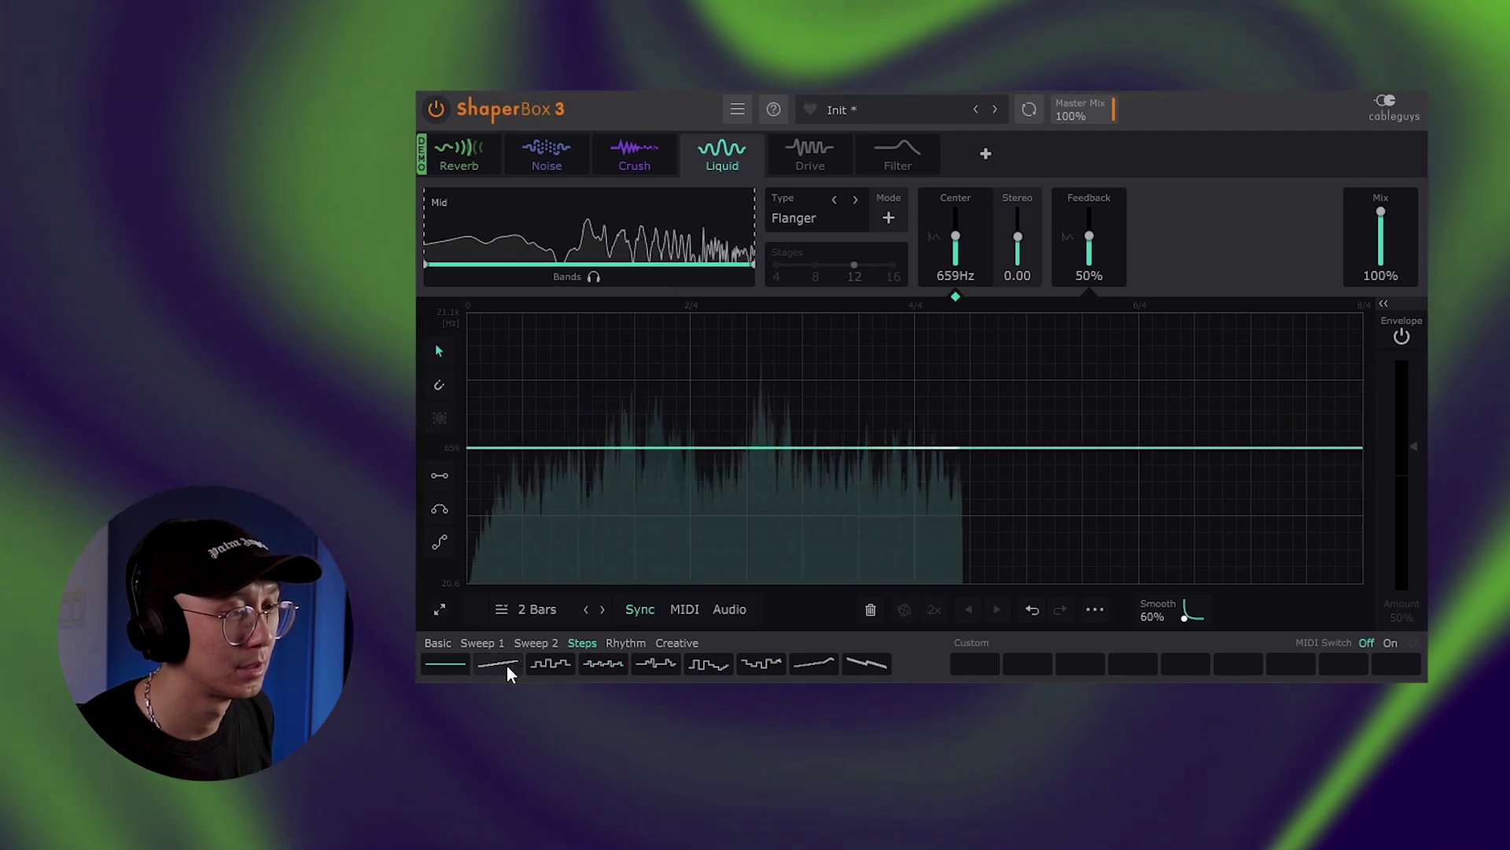
click(503, 665)
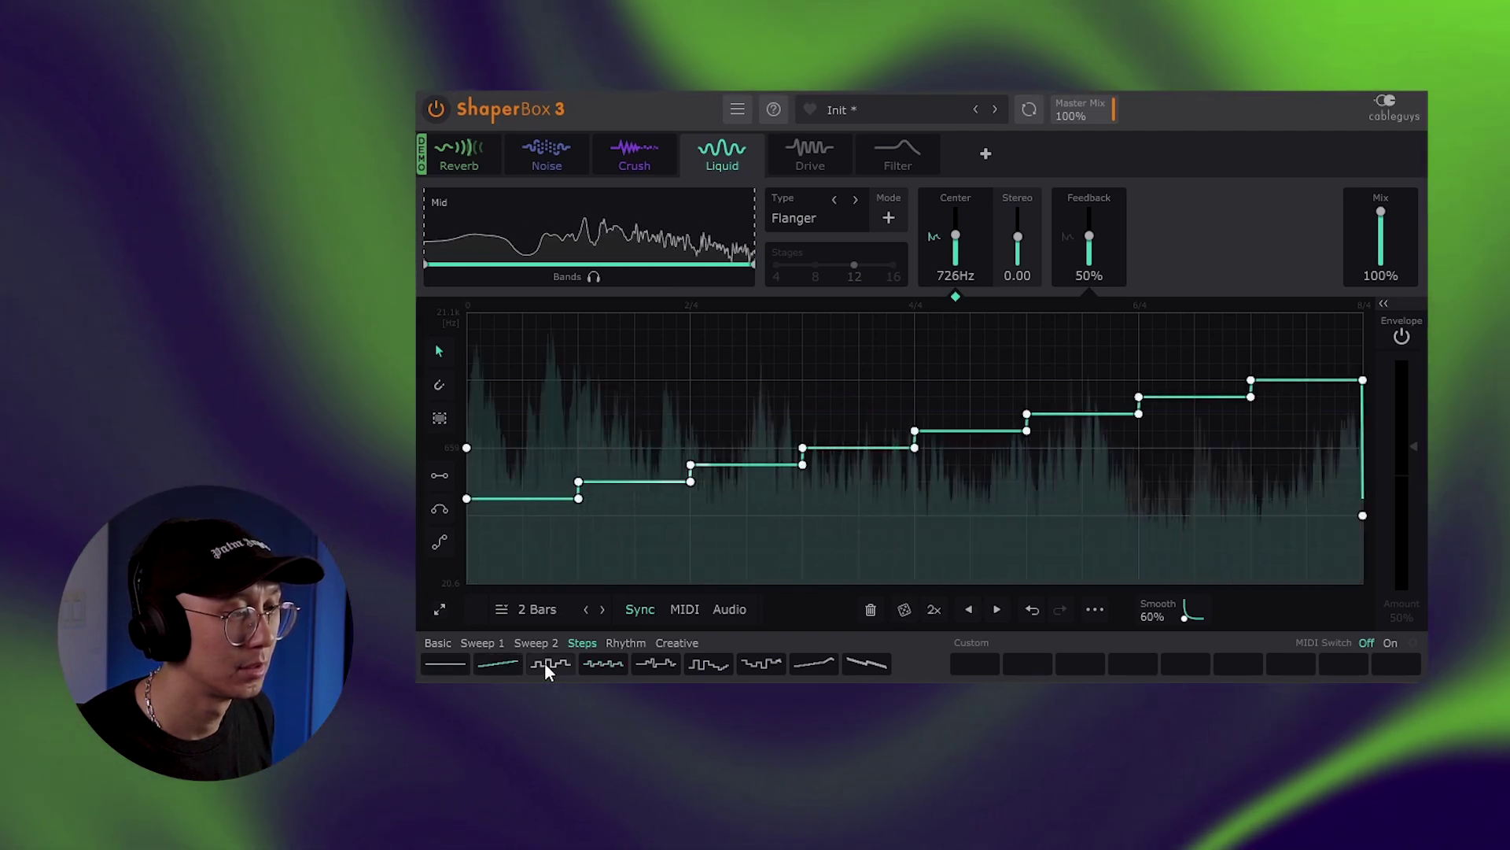
click(544, 663)
click(602, 661)
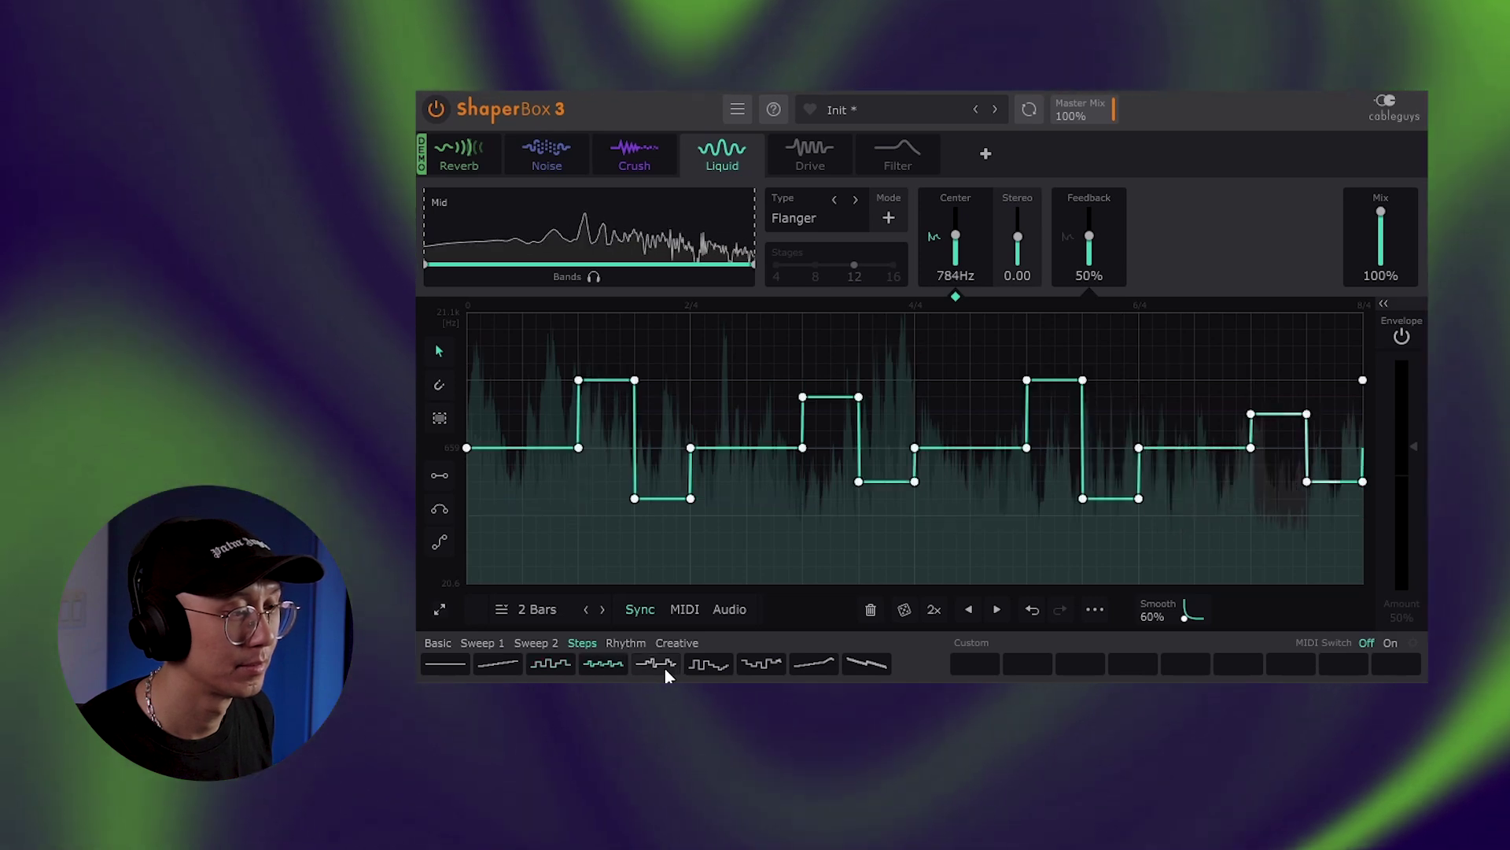
click(664, 667)
click(708, 665)
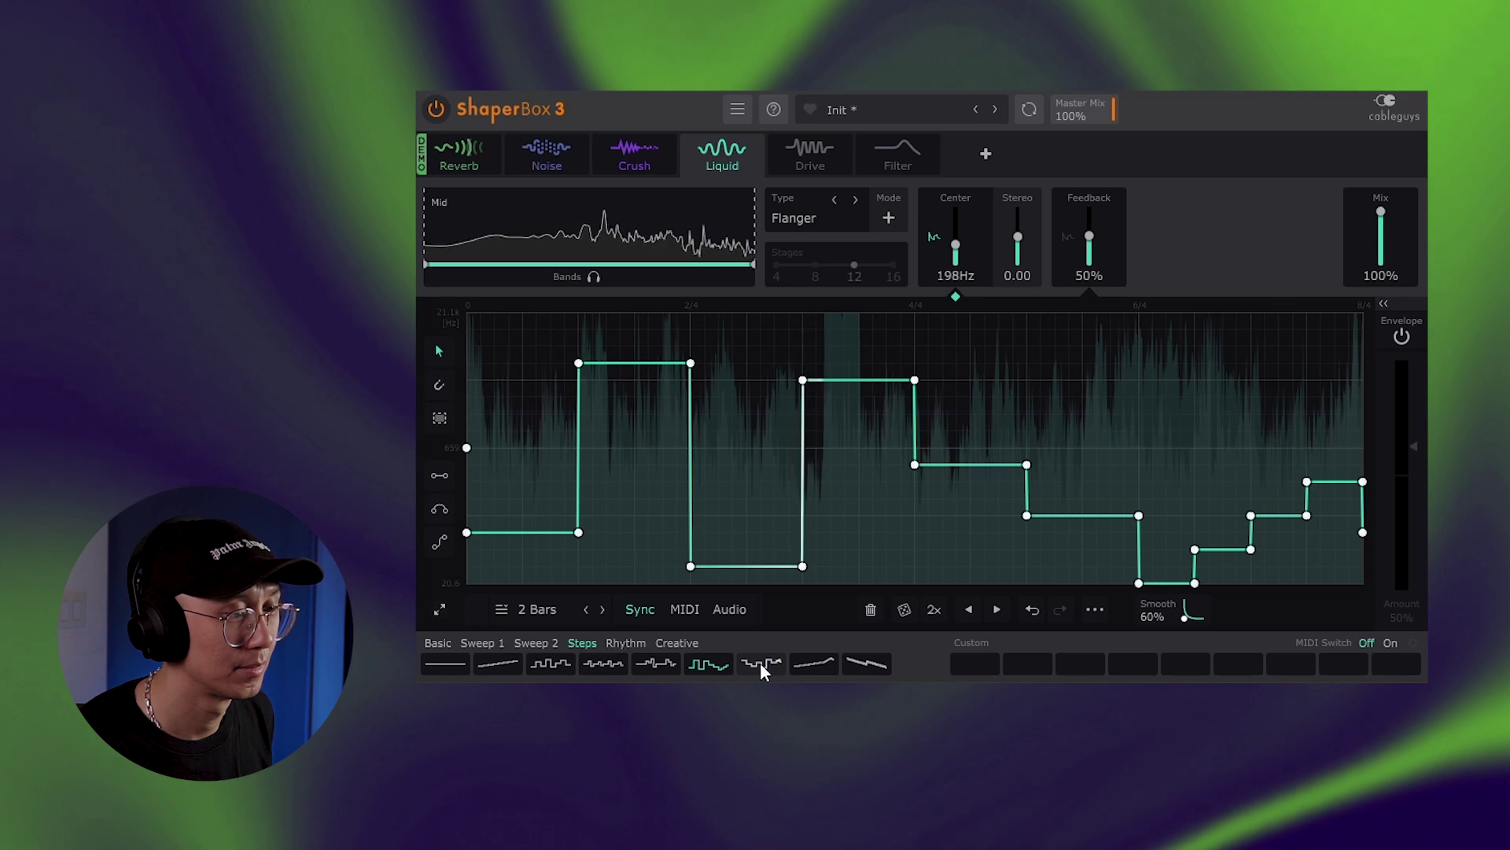
key(space)
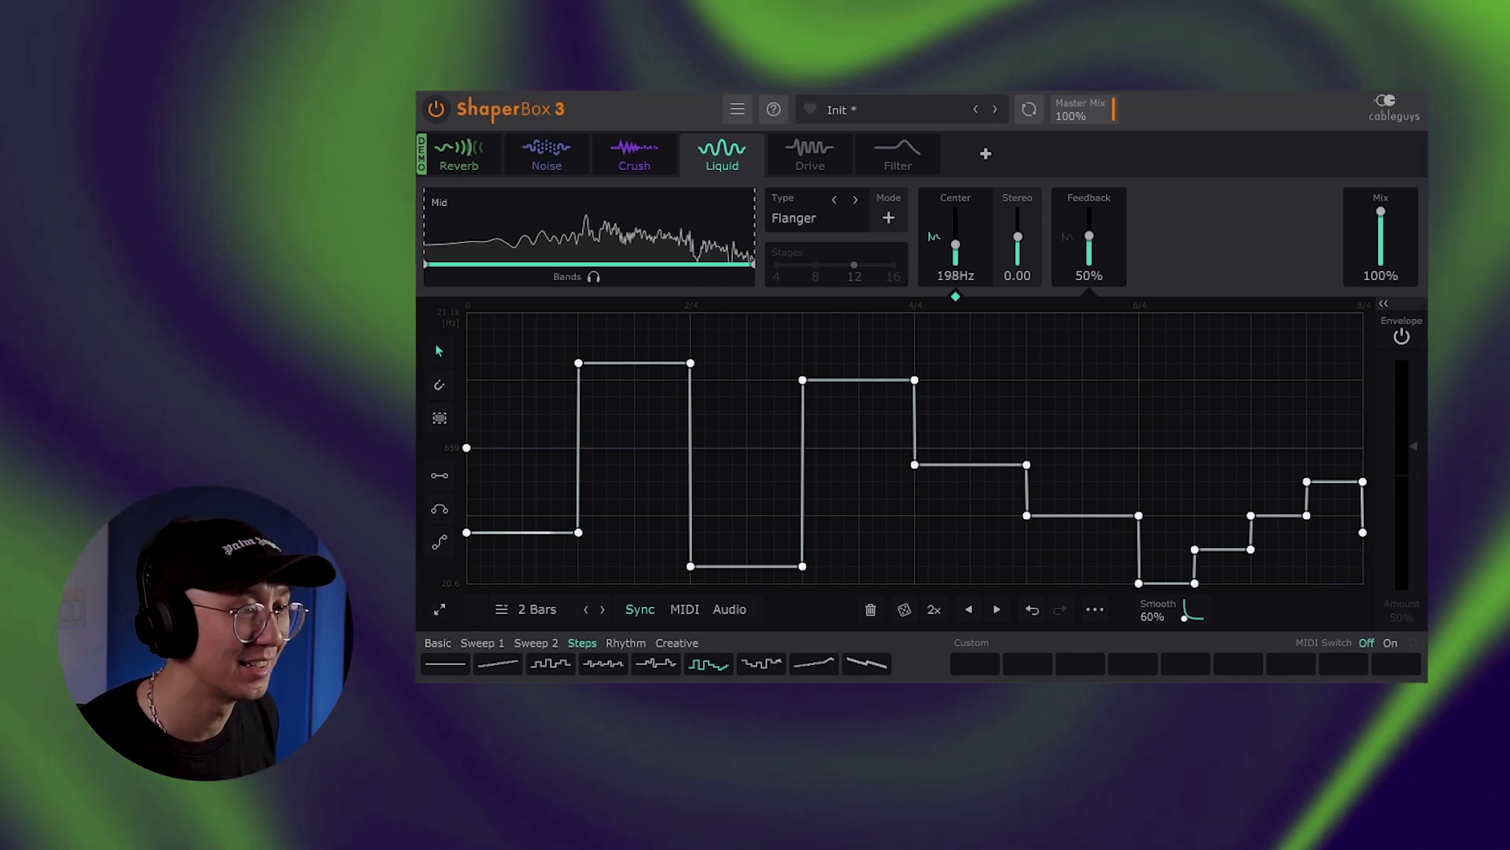
click(810, 155)
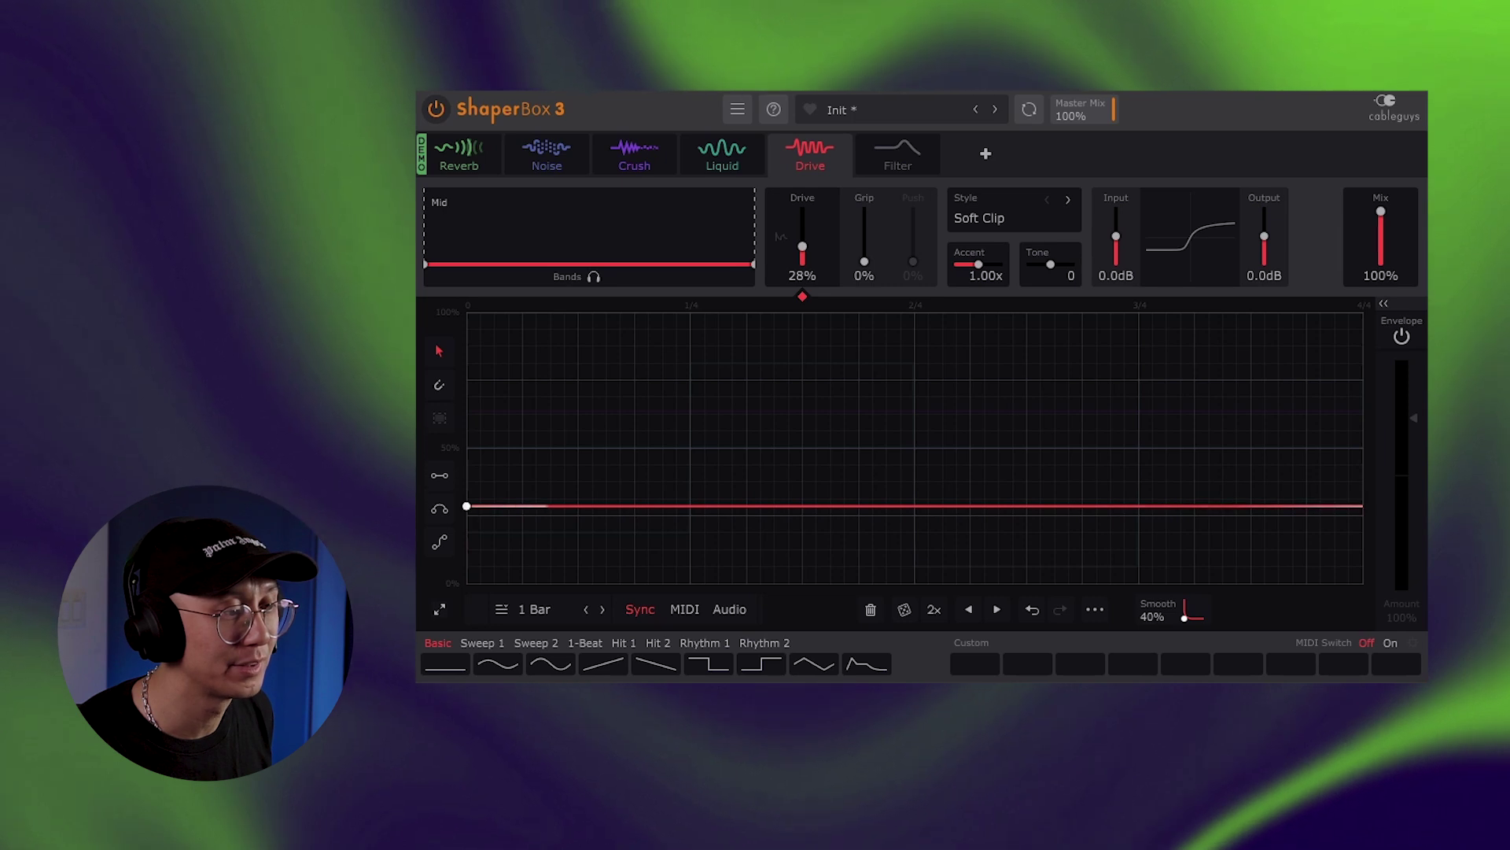
Try a Hit 2 three-hit shape, then load a Rhythm 1 gated envelope on Drive at 44%
key(space)
click(661, 644)
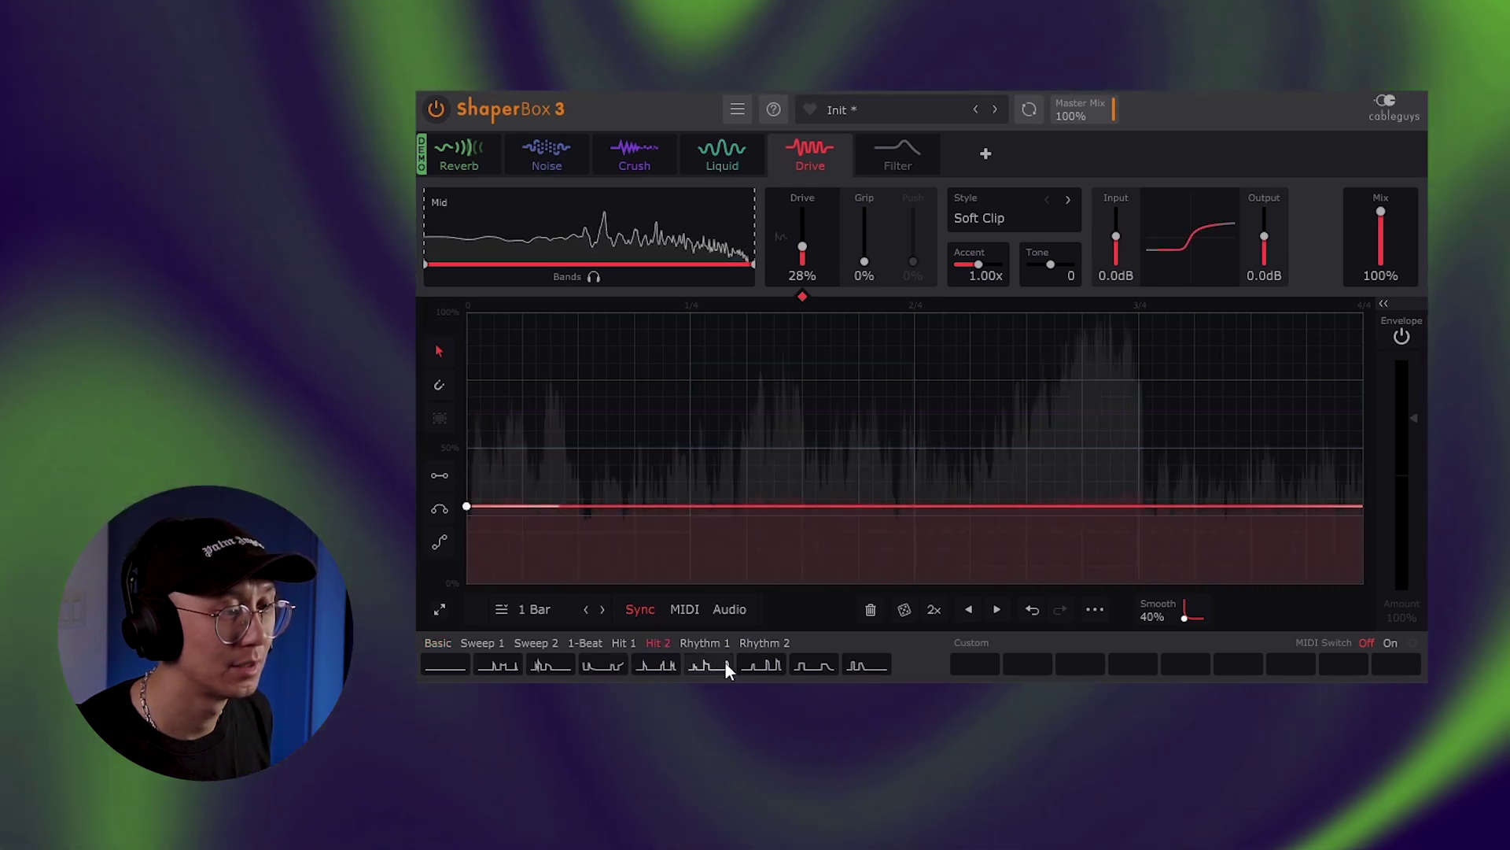
click(749, 662)
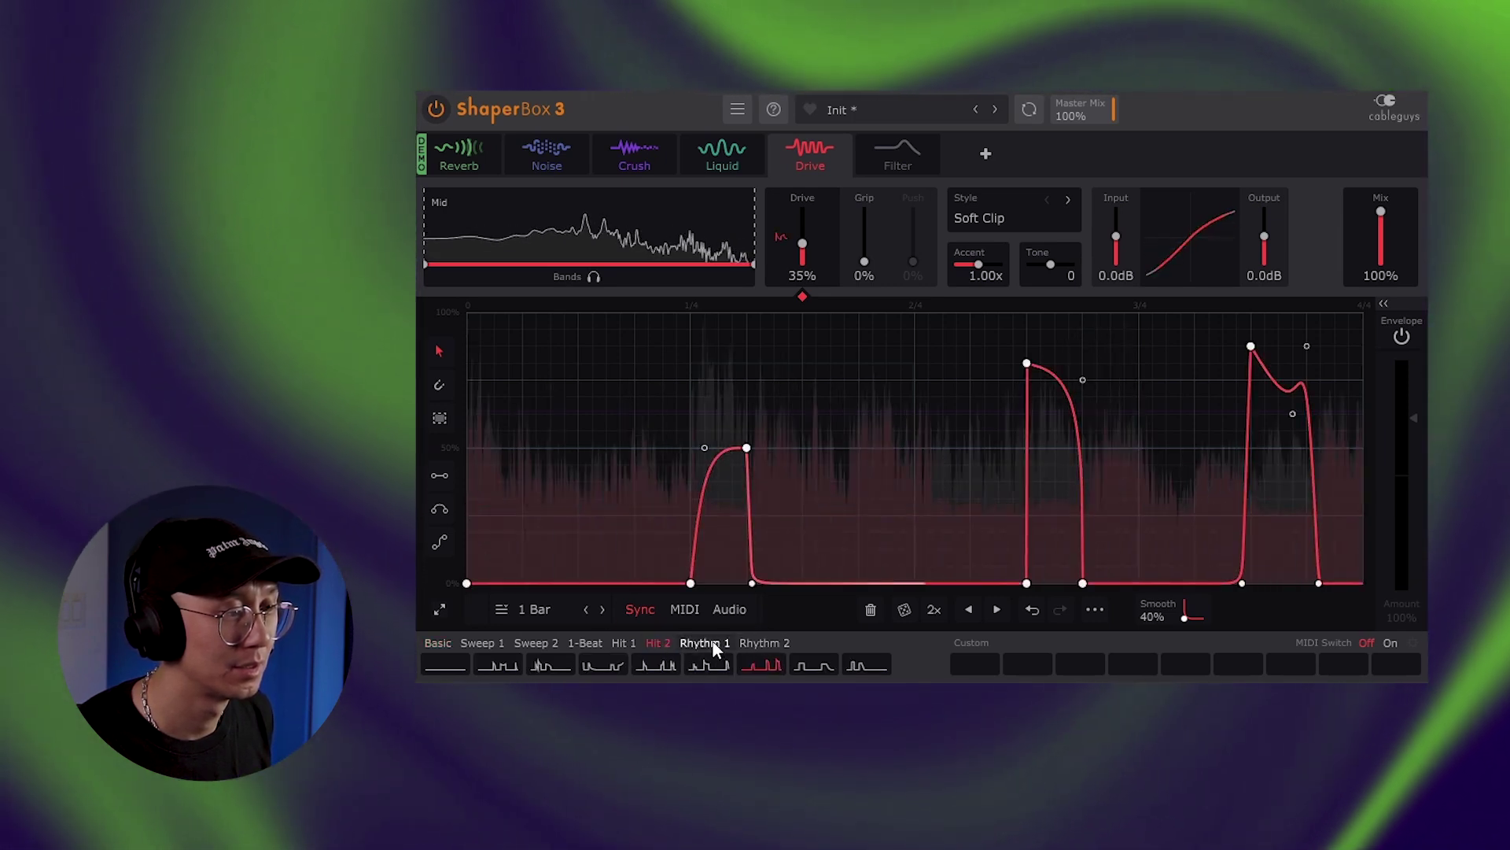
click(705, 643)
click(760, 664)
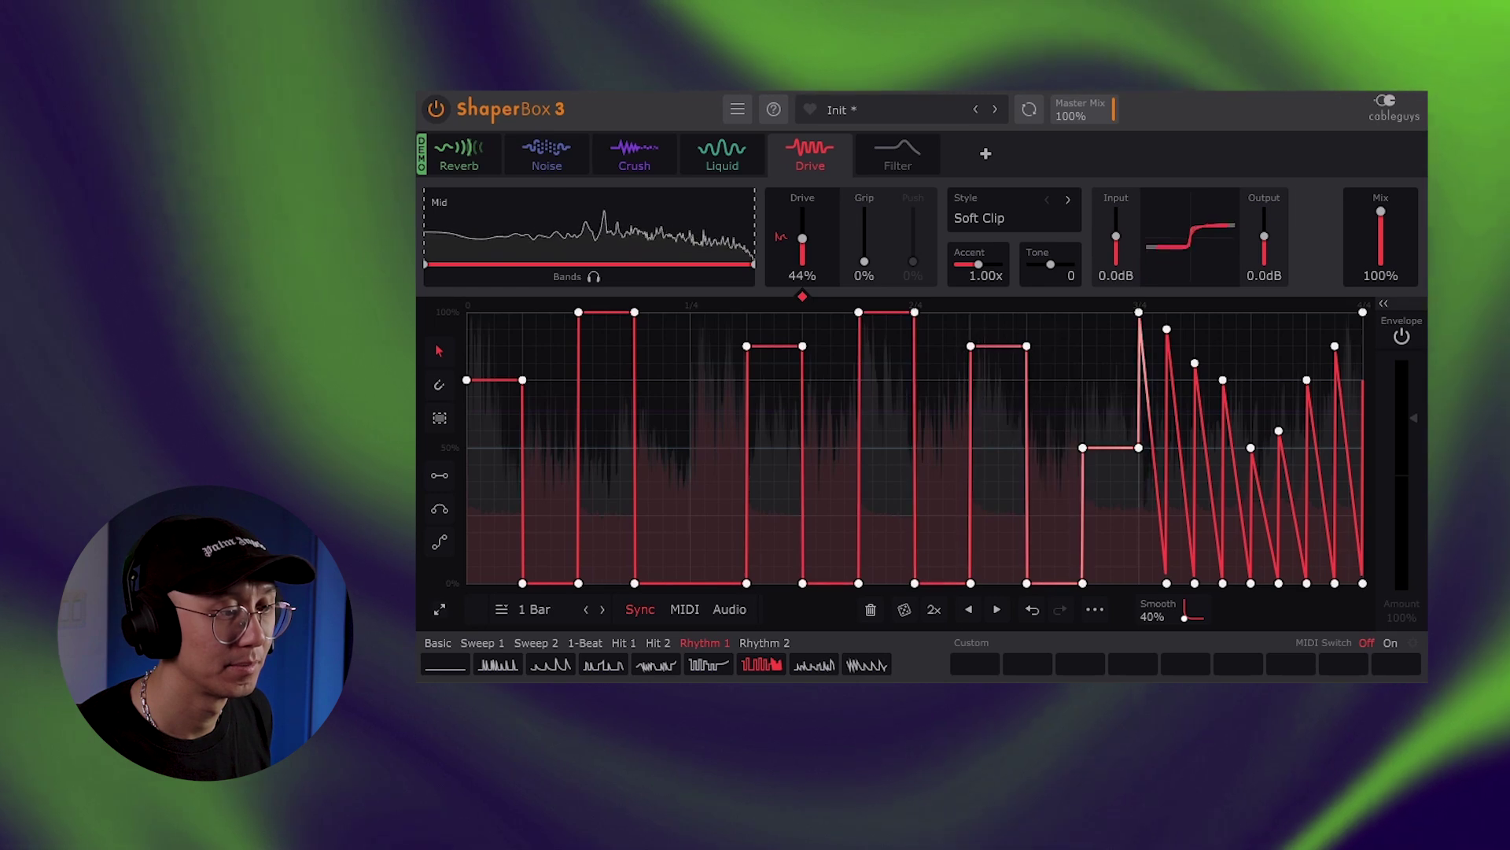
key(space)
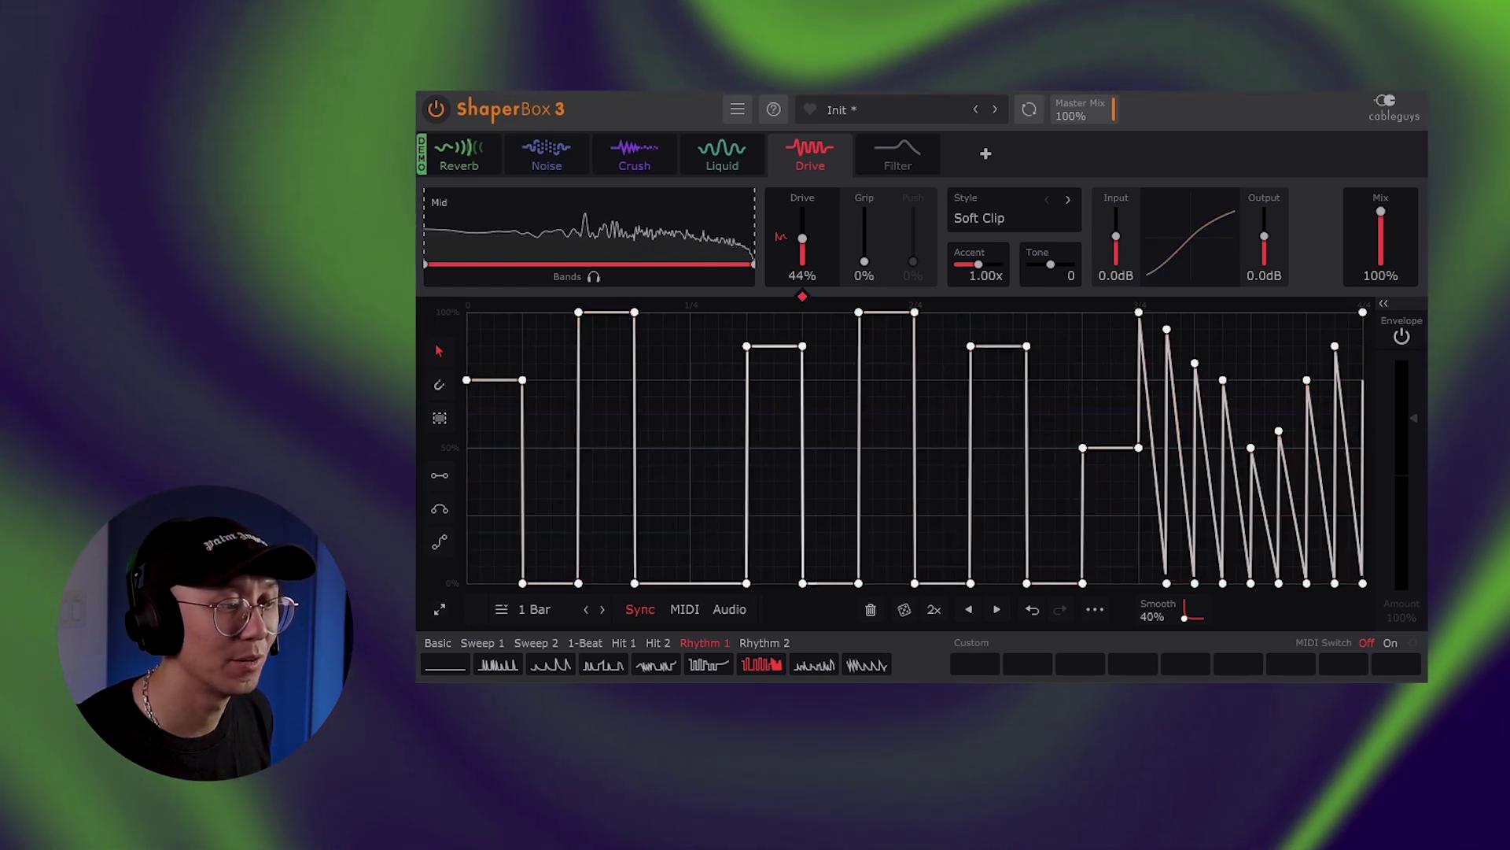
key(space)
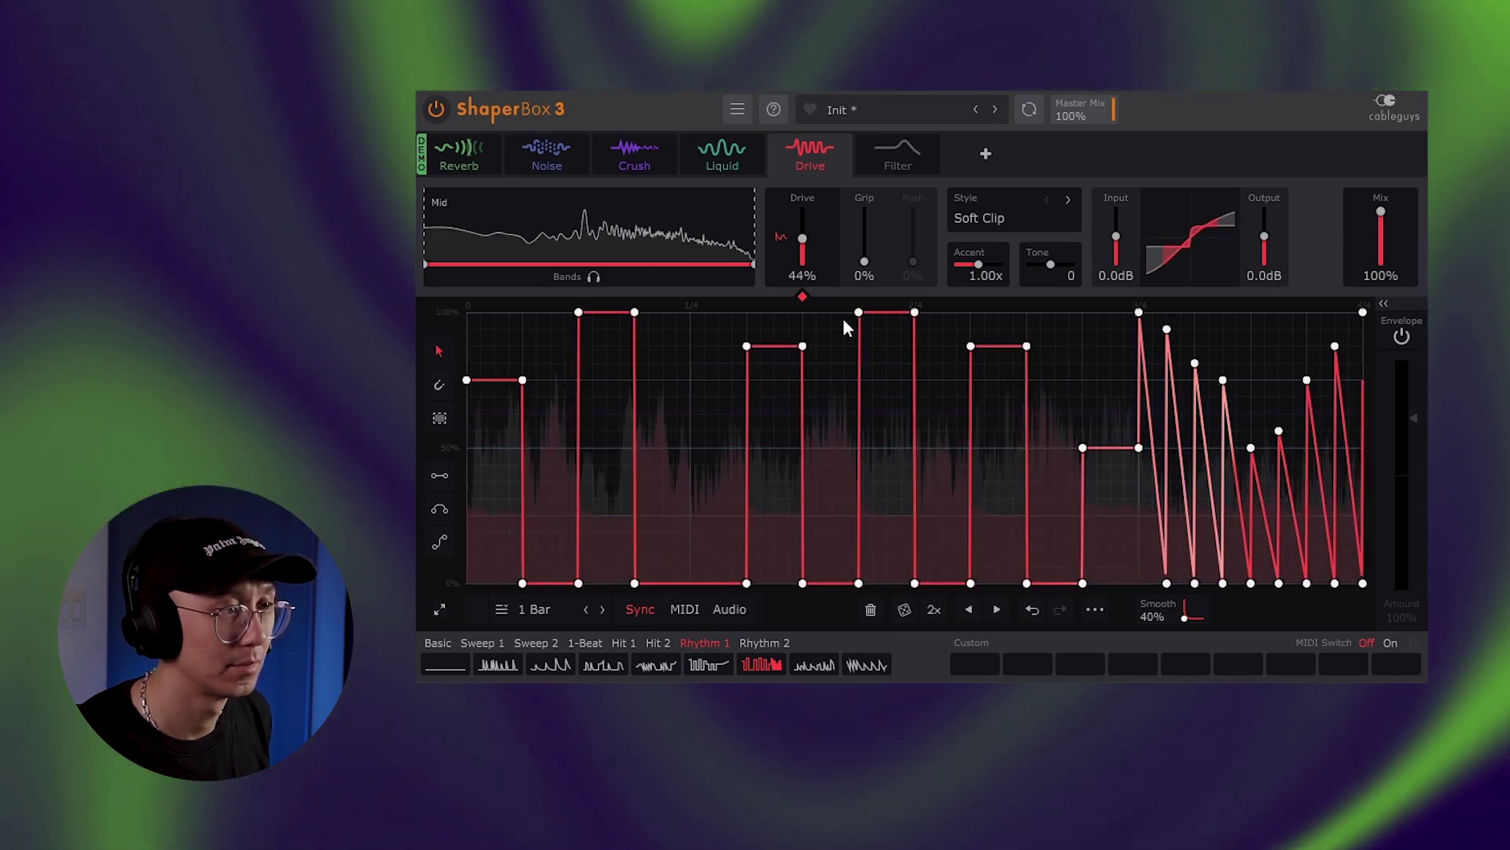
mouse_move(693, 175)
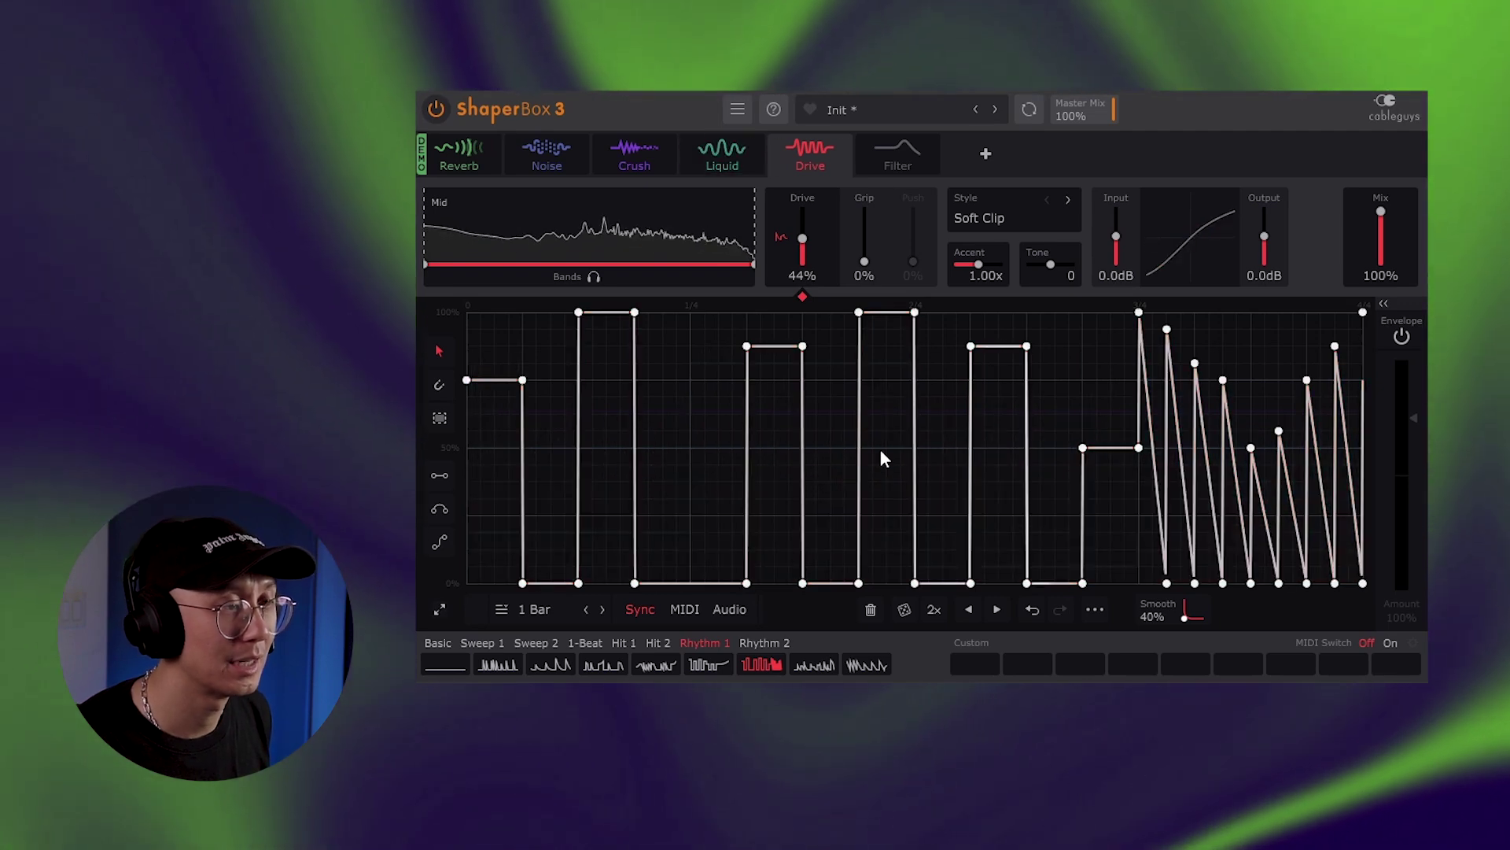
click(899, 161)
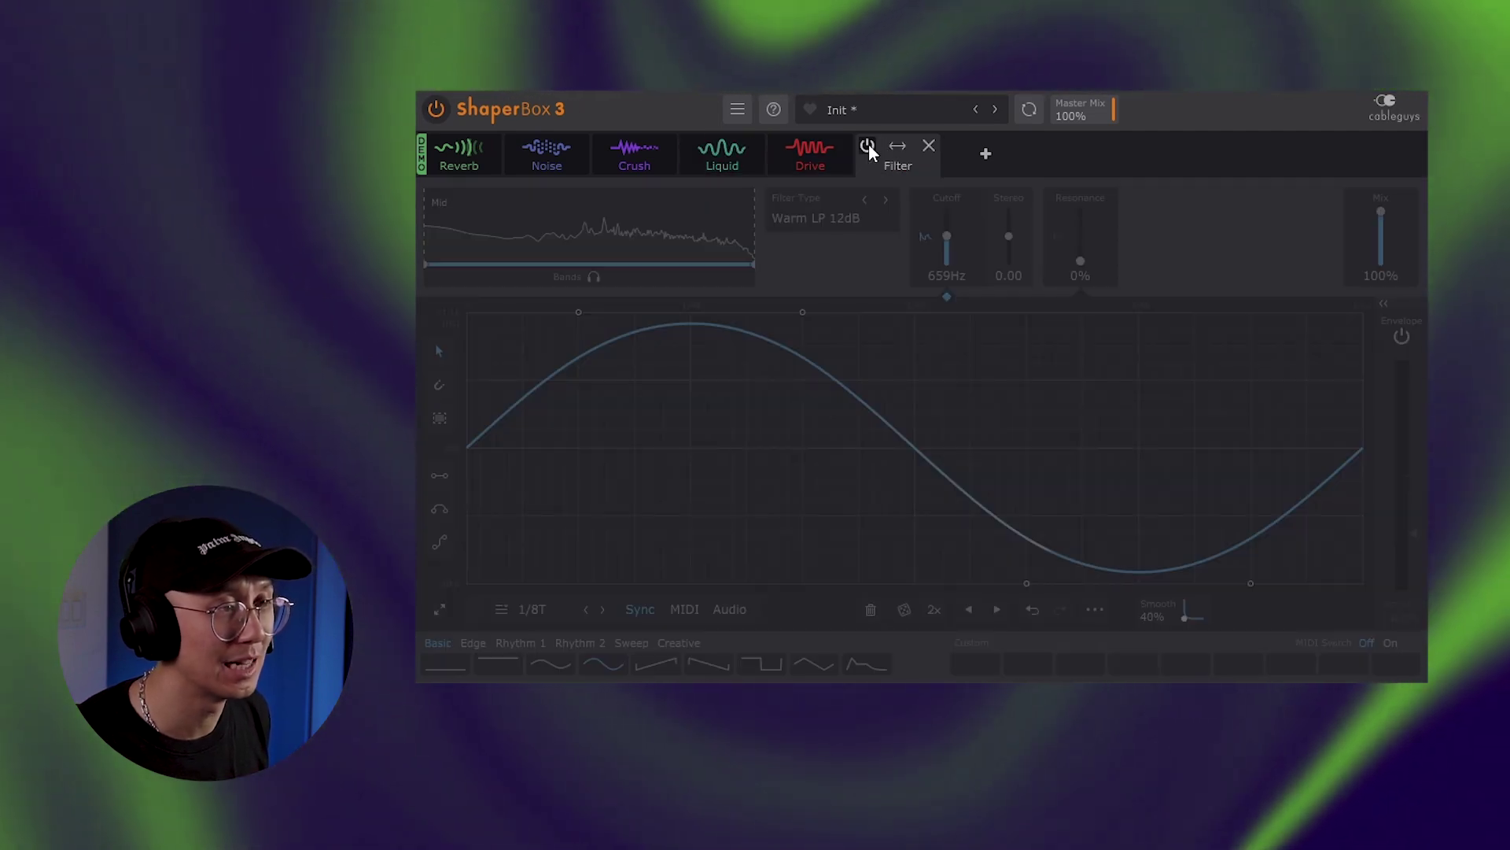
Switch on the Warm LP 12dB filter sweep, stop playback, and bring up the riser's reverb instance
click(869, 145)
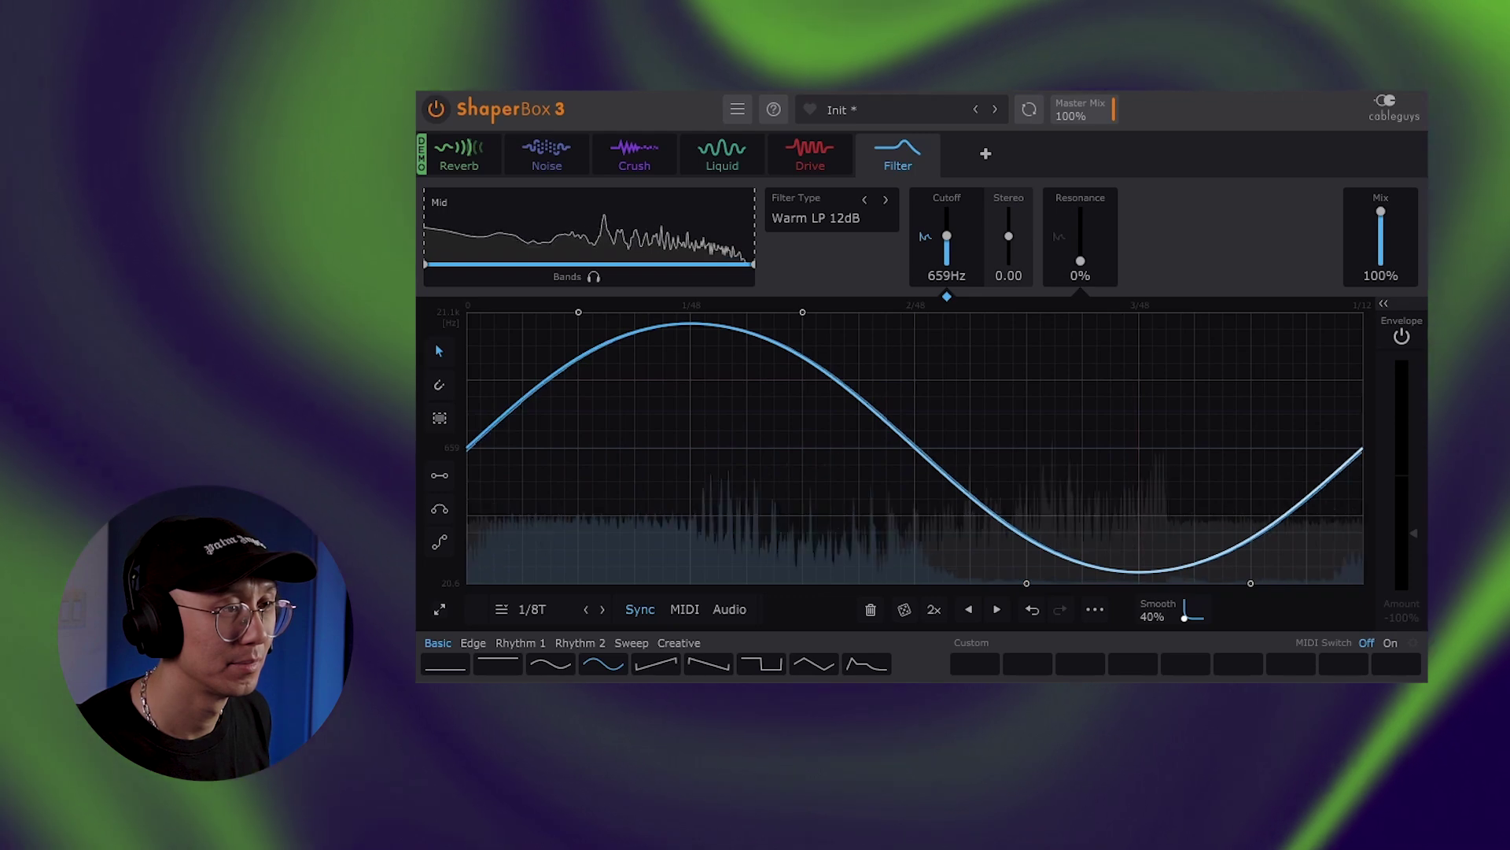
key(space)
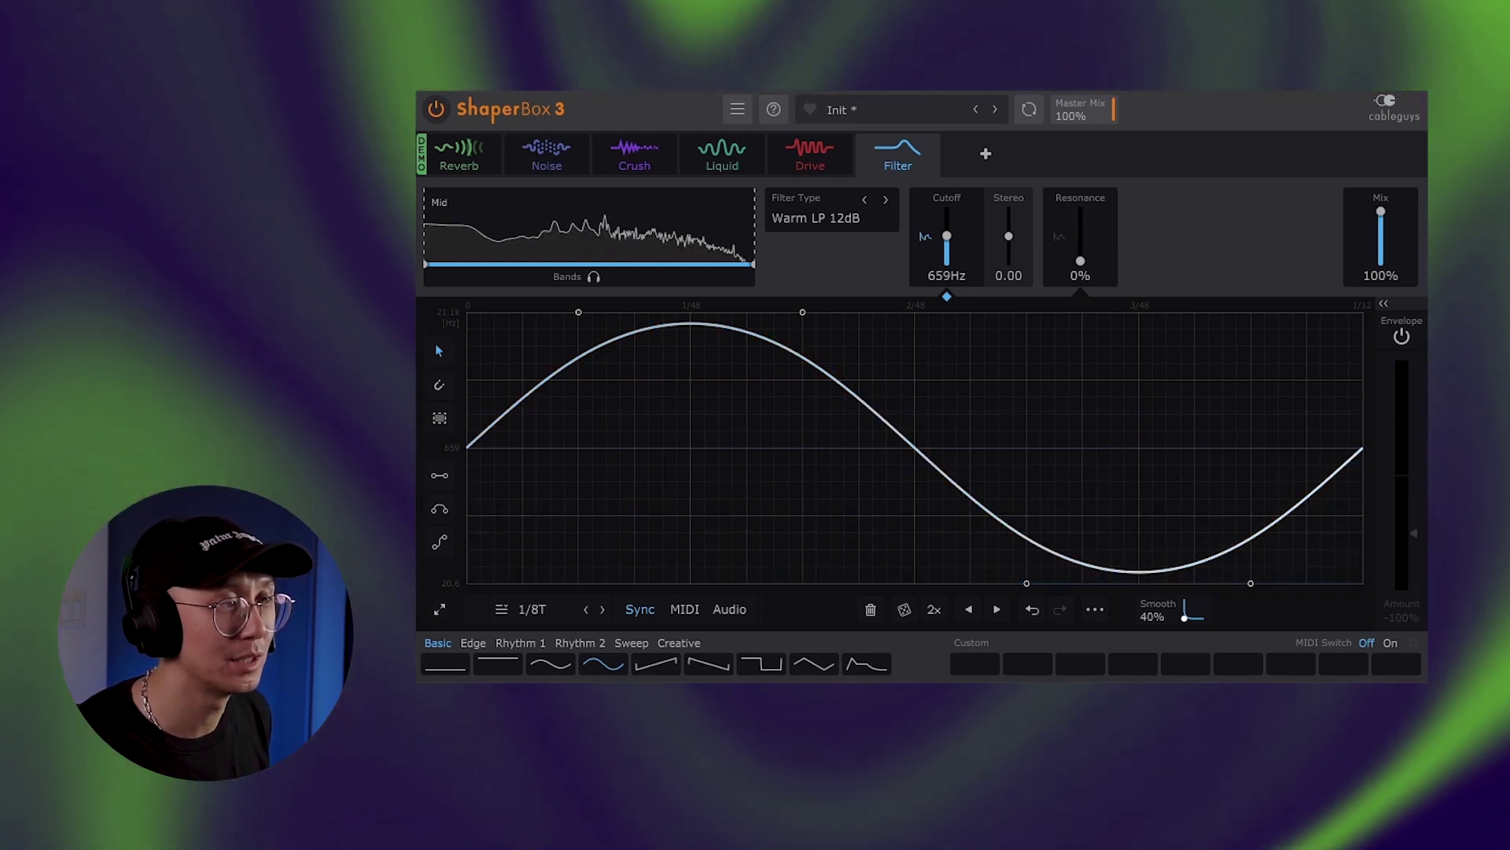
mouse_move(490, 153)
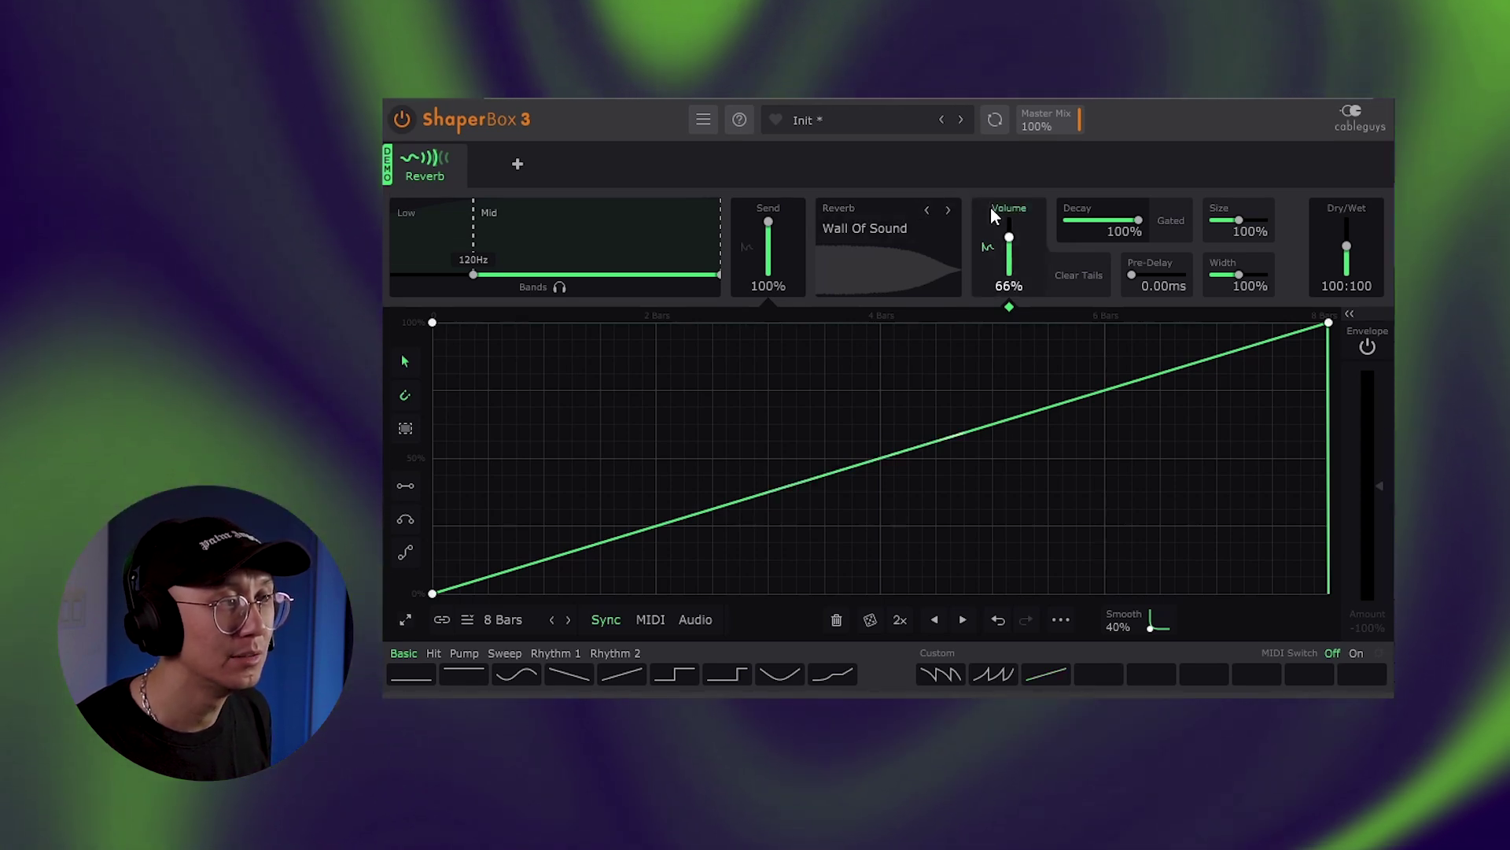
Load rising custom envelope shapes onto the riser's reverb volume, then edit the Send envelope instead
mouse_move(940, 678)
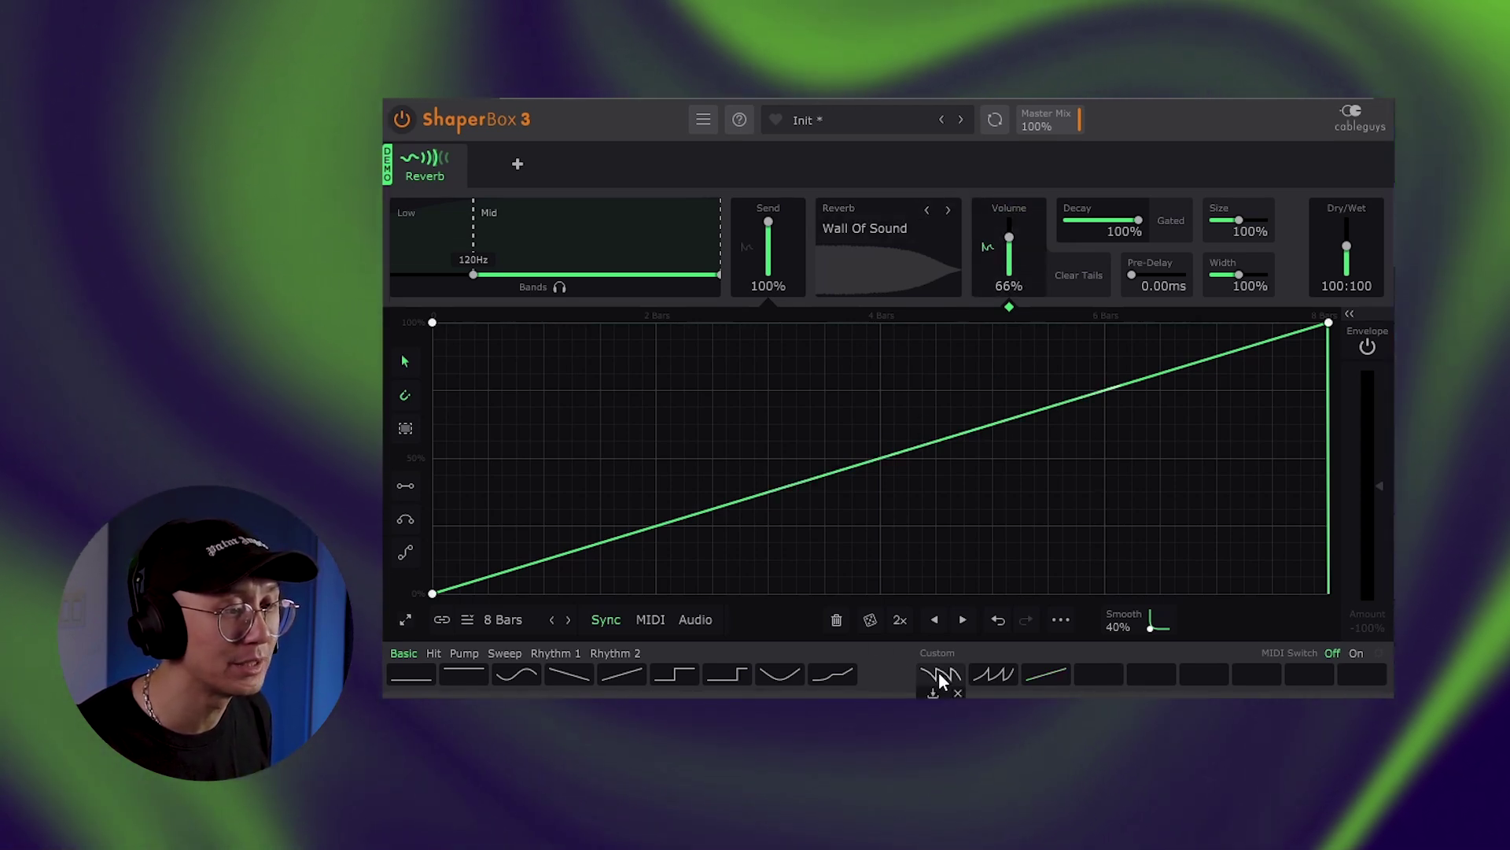
click(940, 678)
click(981, 673)
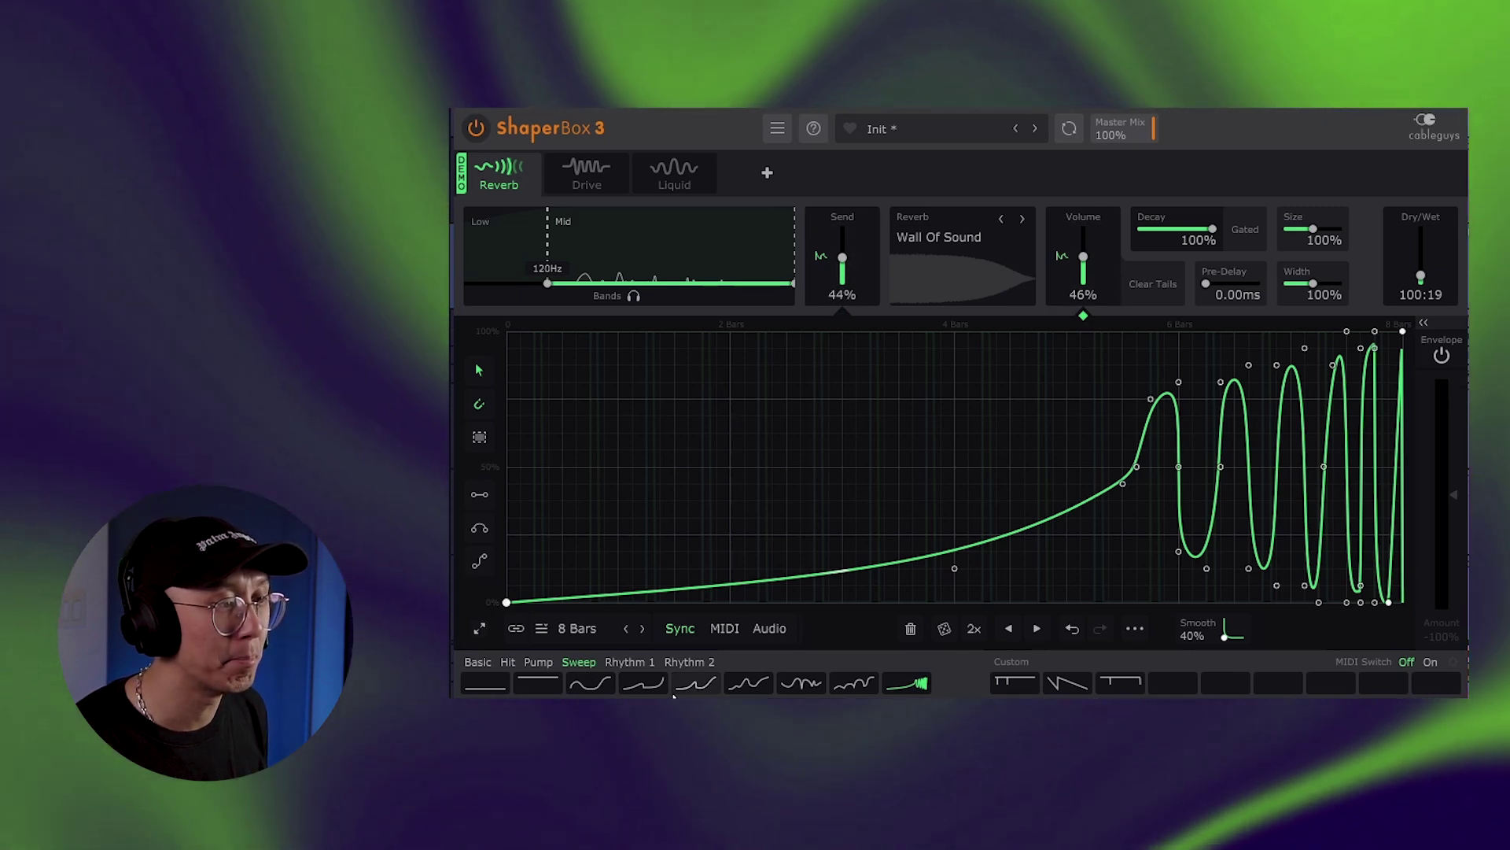
click(857, 221)
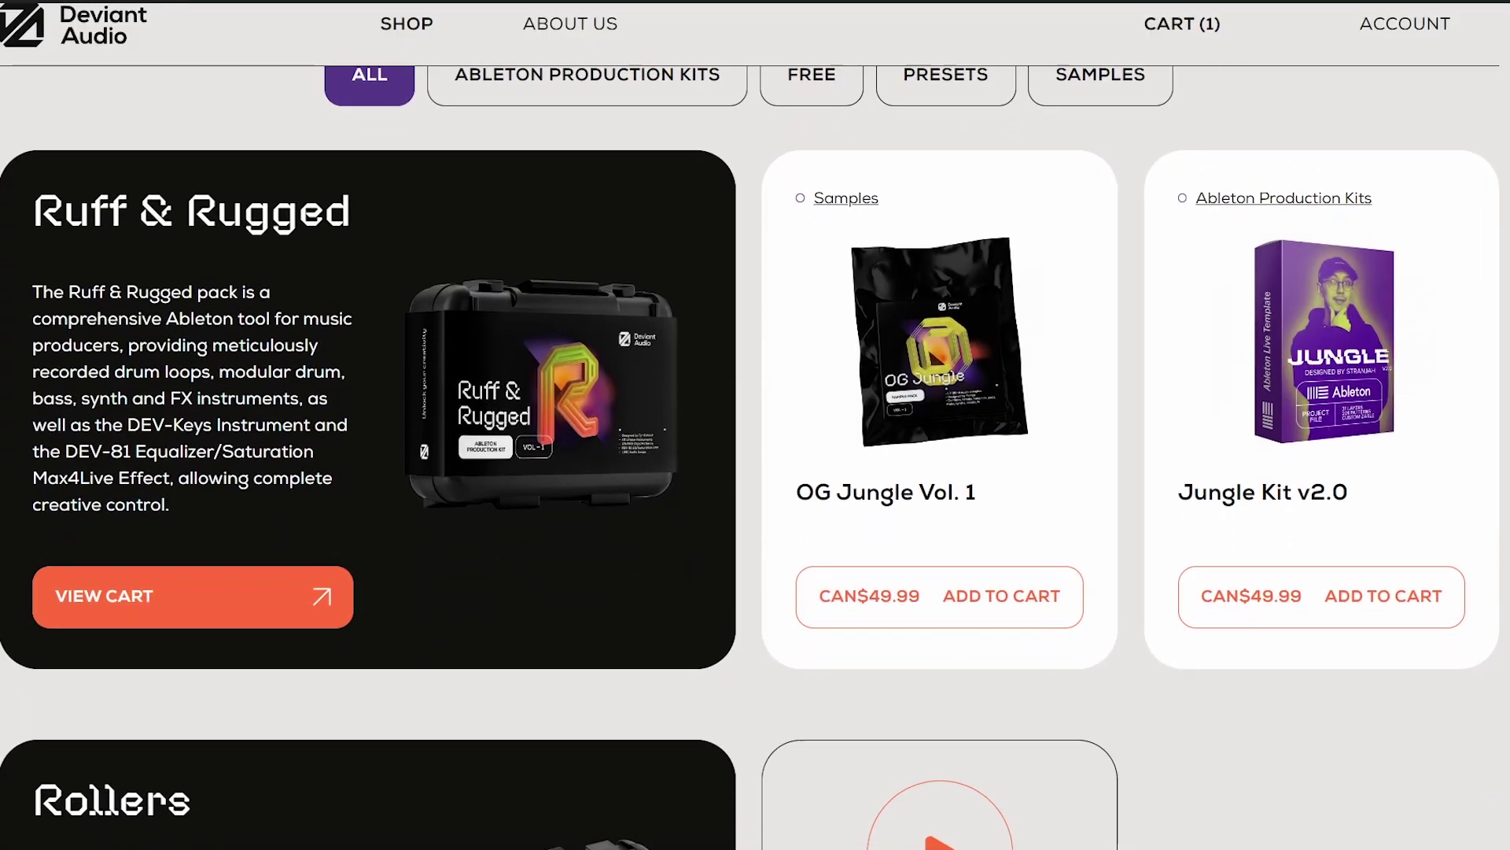
Scroll the shop down to the Rollers pack (CAN$71.99), Liquid Kit and Massiv X presets
scroll(755, 456, down, 3)
scroll(756, 456, down, 7)
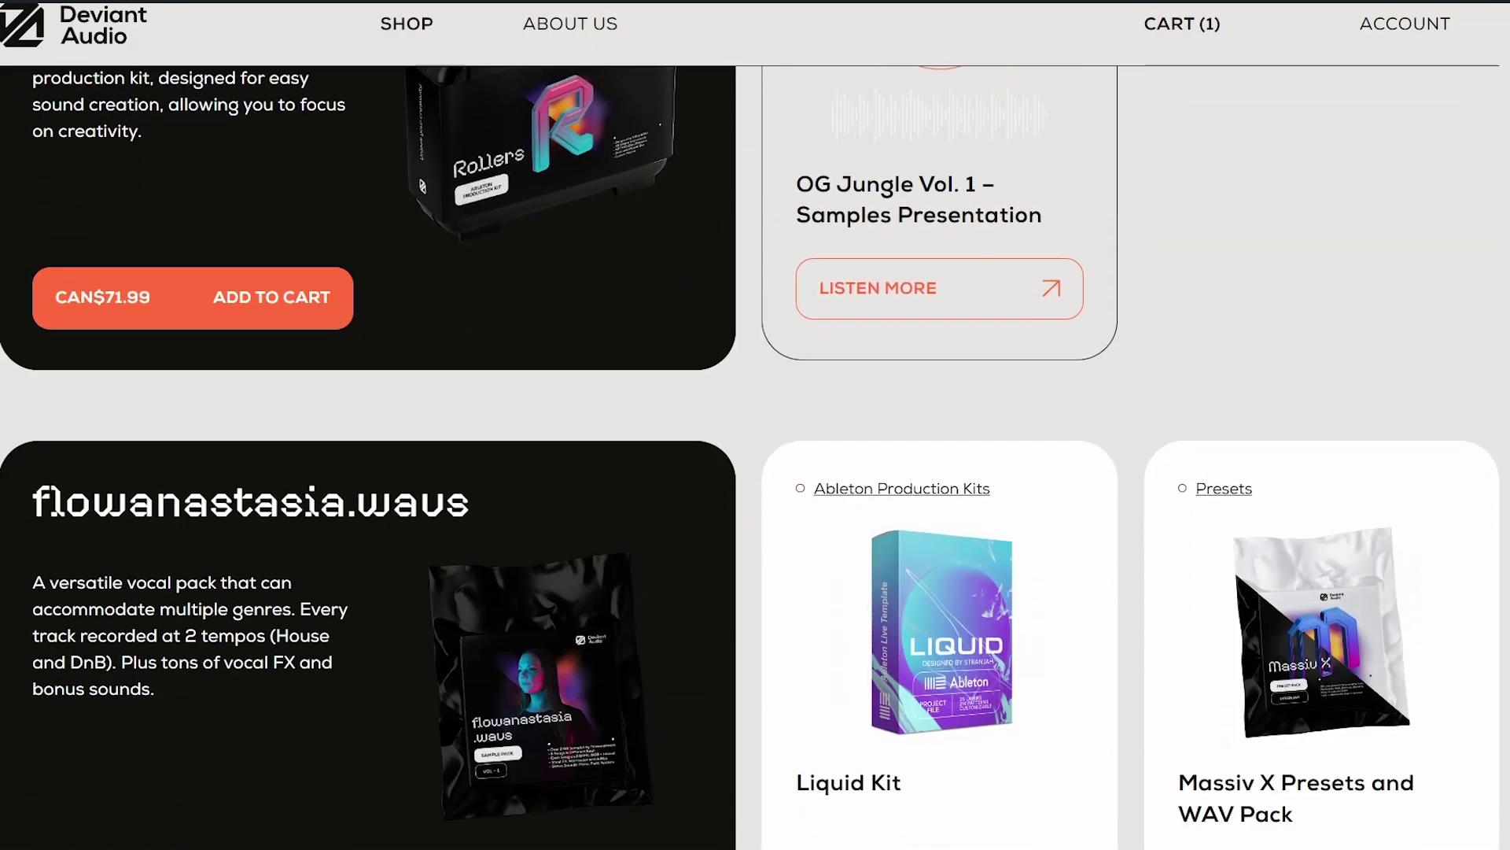